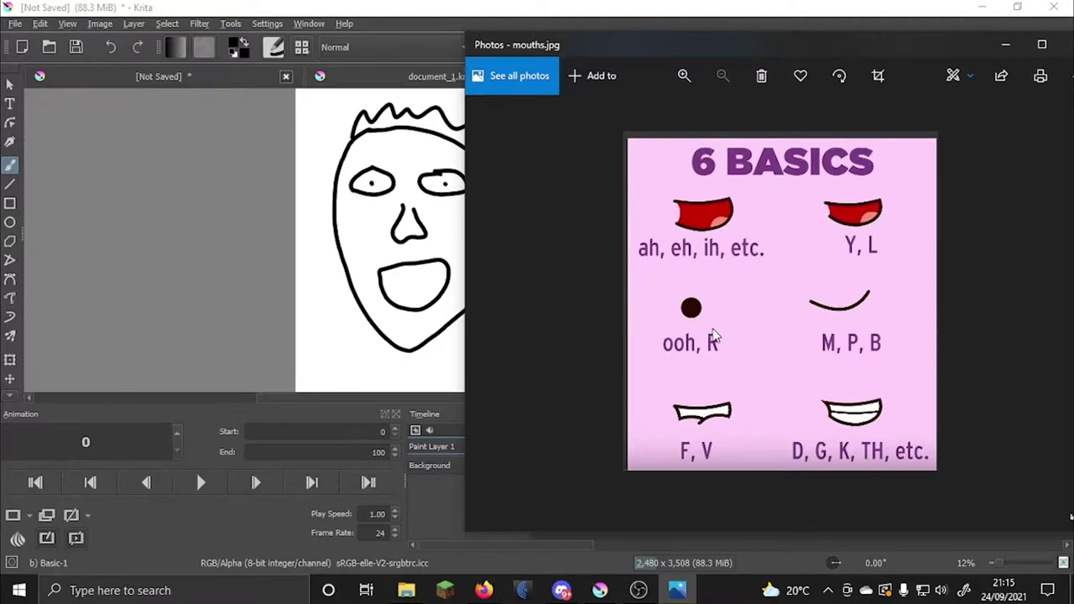
Close the mouth reference picture and draw a small tongue in the lower part of the character's open mouth
key(alt+F4)
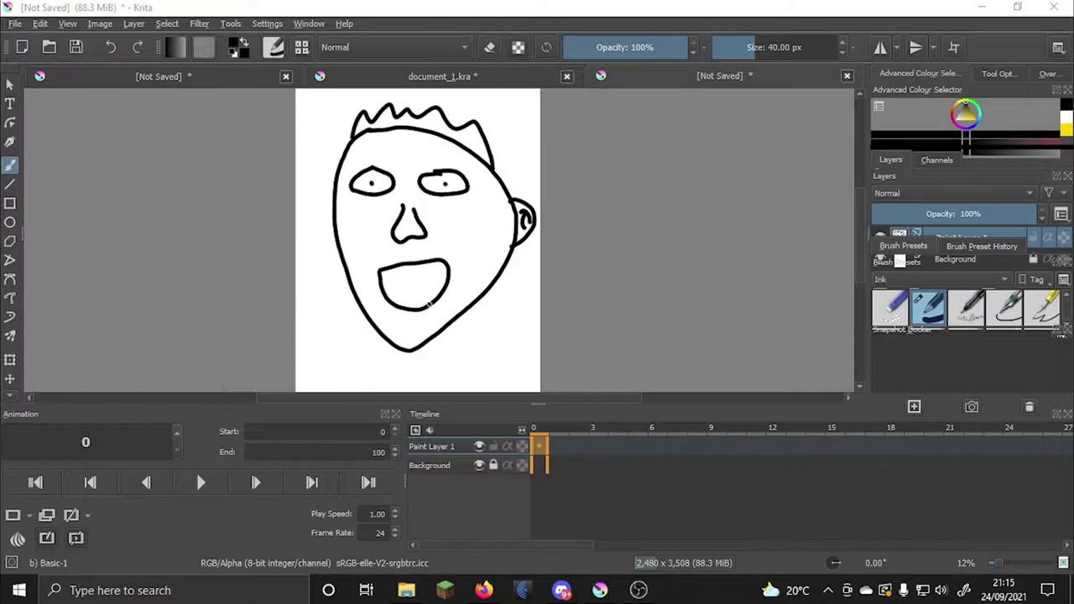
drag(422, 306, 444, 287)
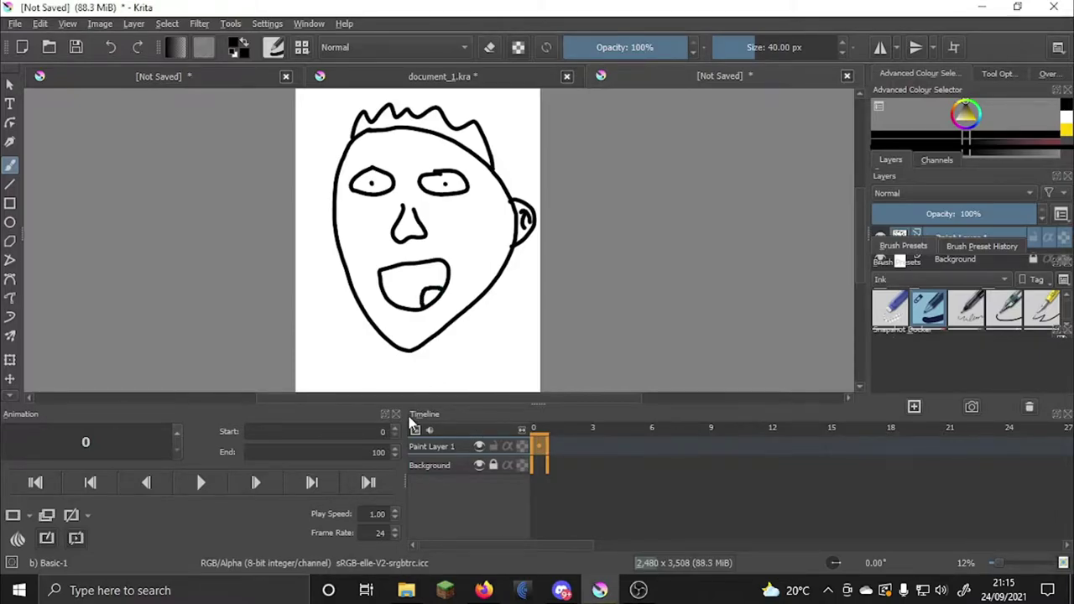
Set the animation frame rate to 12 and step back and forth through the first timeline frames
scroll(378, 533, down, 12)
key(Left)
key(Right)
click(559, 447)
key(Right)
key(Left)
key(Left)
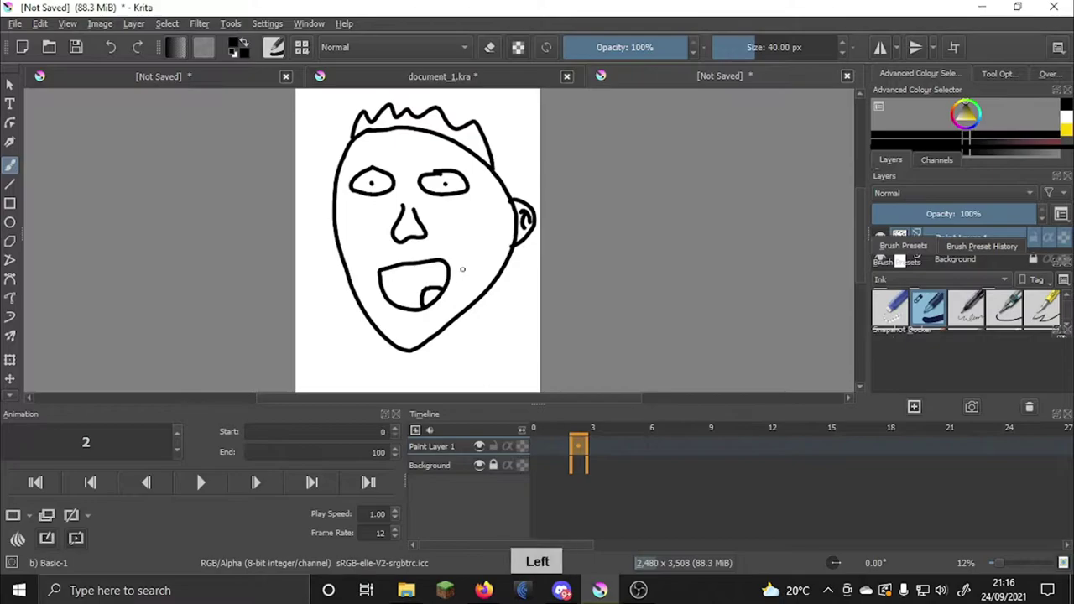
key(Right)
key(Left)
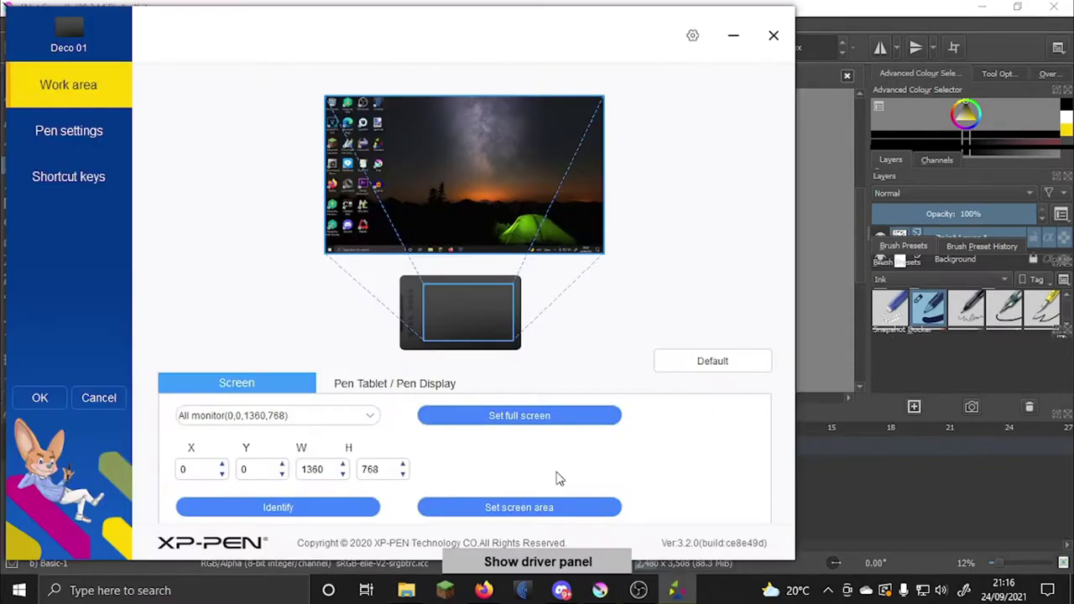
Close the tablet driver window and return to frame 0 of the animation
click(772, 37)
key(Left)
click(527, 318)
key(Right)
key(ctrl+z)
key(Right)
key(Left)
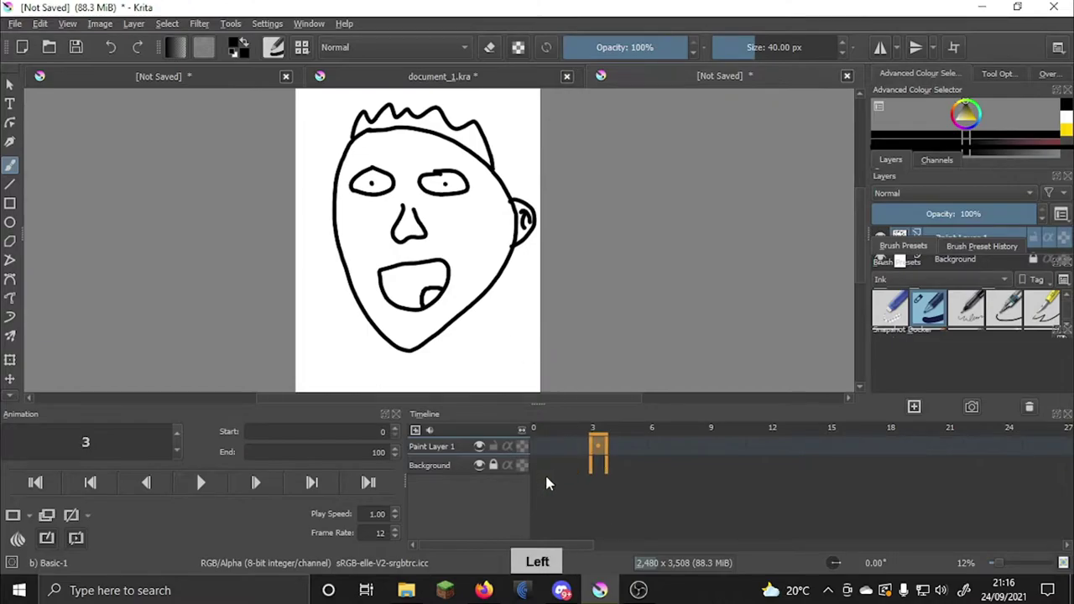
key(Left)
key(Left)
key(Left)
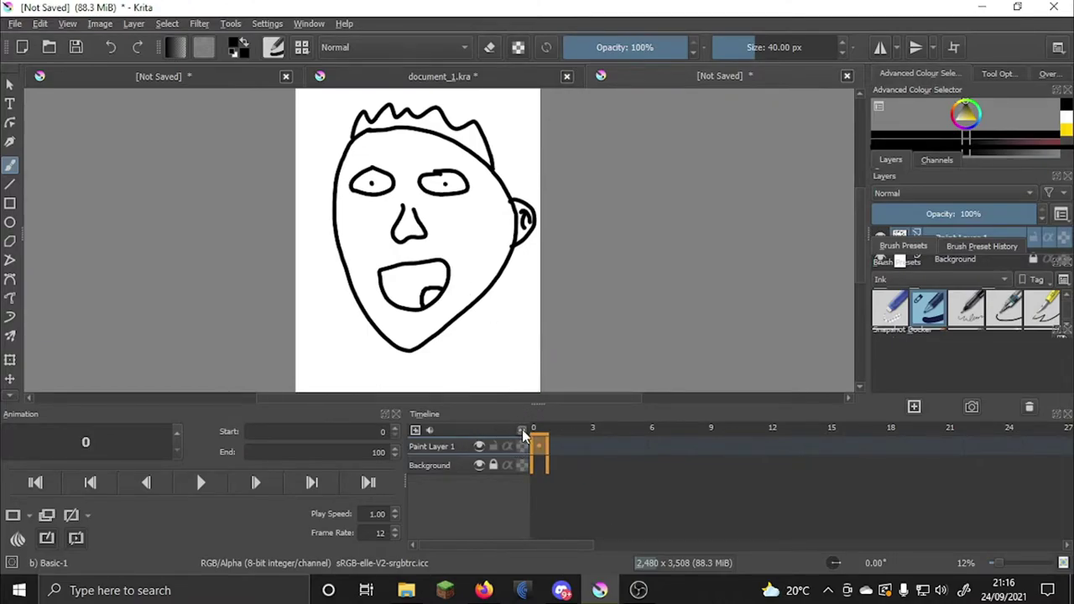
View the onion skin settings and close them without changing anything
click(522, 433)
click(747, 359)
right_click(19, 542)
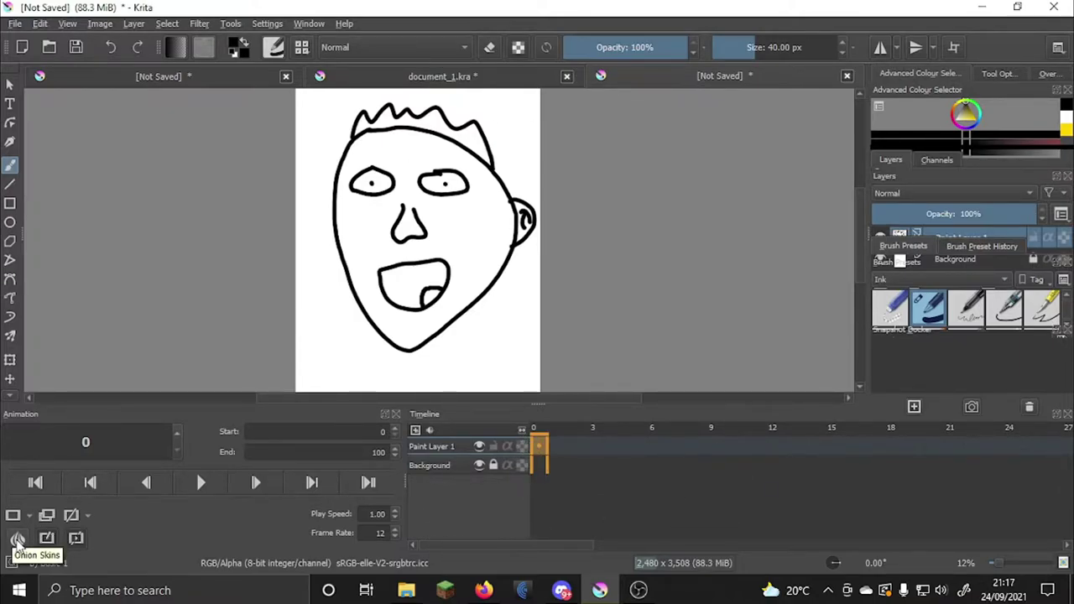
click(17, 539)
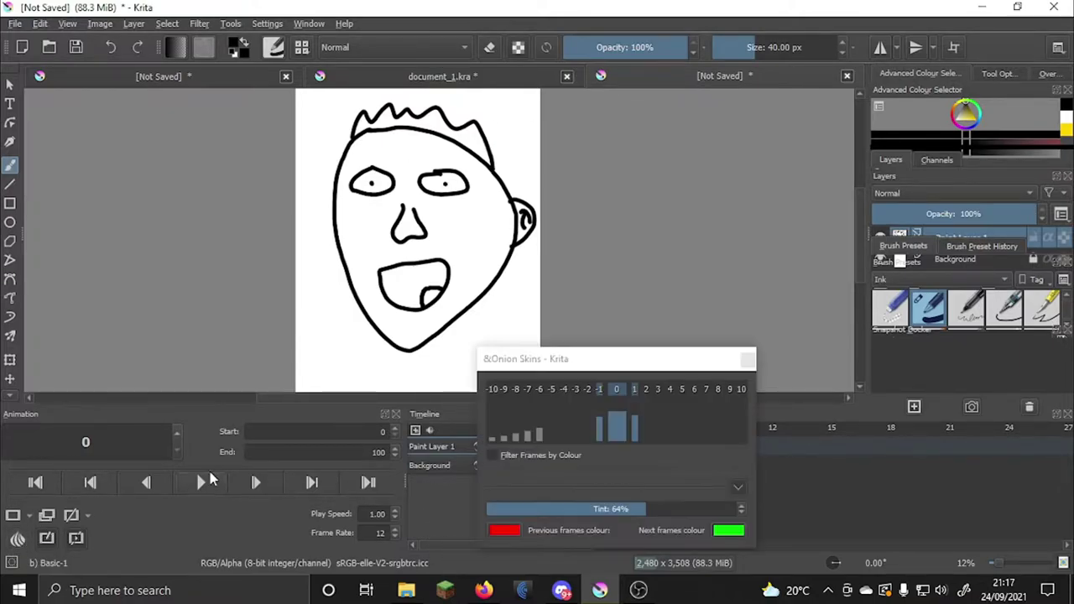
click(746, 359)
Create duplicate frames of the face drawing at frames 1 to 4 on Paint Layer 1
click(564, 453)
key(Right)
key(Left)
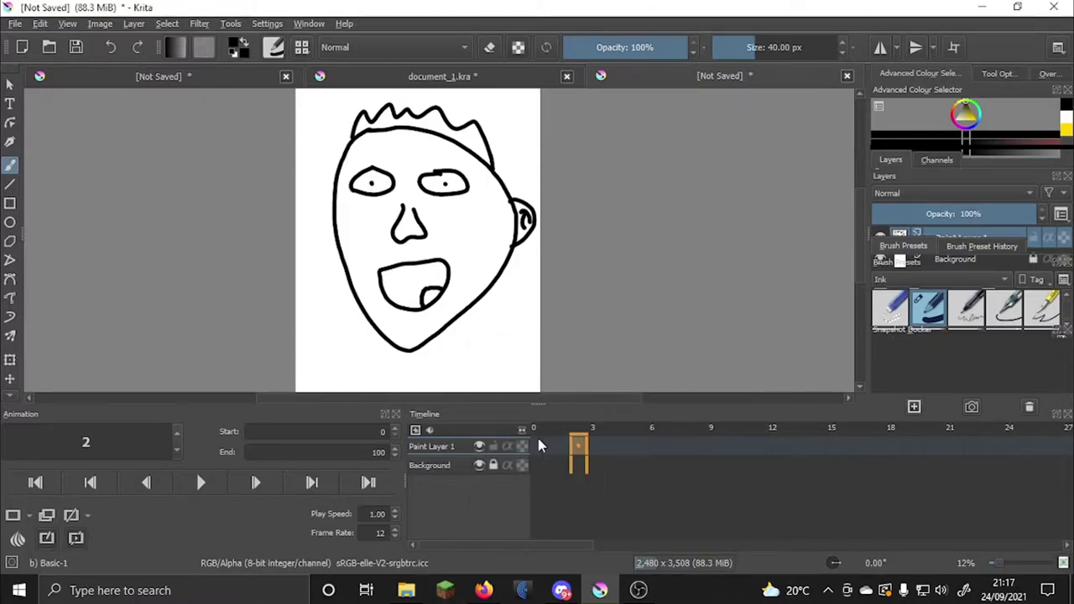
right_click(554, 447)
click(622, 412)
right_click(591, 444)
click(634, 415)
right_click(617, 445)
click(673, 411)
right_click(638, 445)
click(669, 414)
Try inserting multiple hold frames at frame 5, and scribble test strokes beside the mouth at frames 6 and 7
right_click(649, 442)
mouse_move(844, 341)
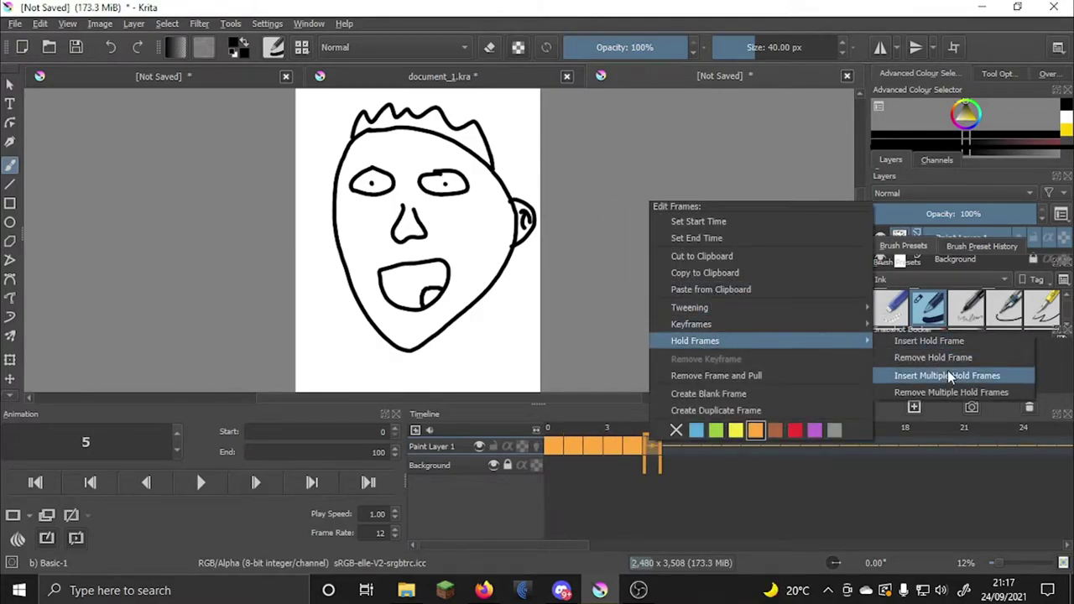
click(948, 374)
click(670, 446)
mouse_move(421, 299)
mouse_down()
mouse_move(431, 290)
mouse_move(475, 329)
mouse_up()
click(692, 447)
drag(443, 289, 525, 295)
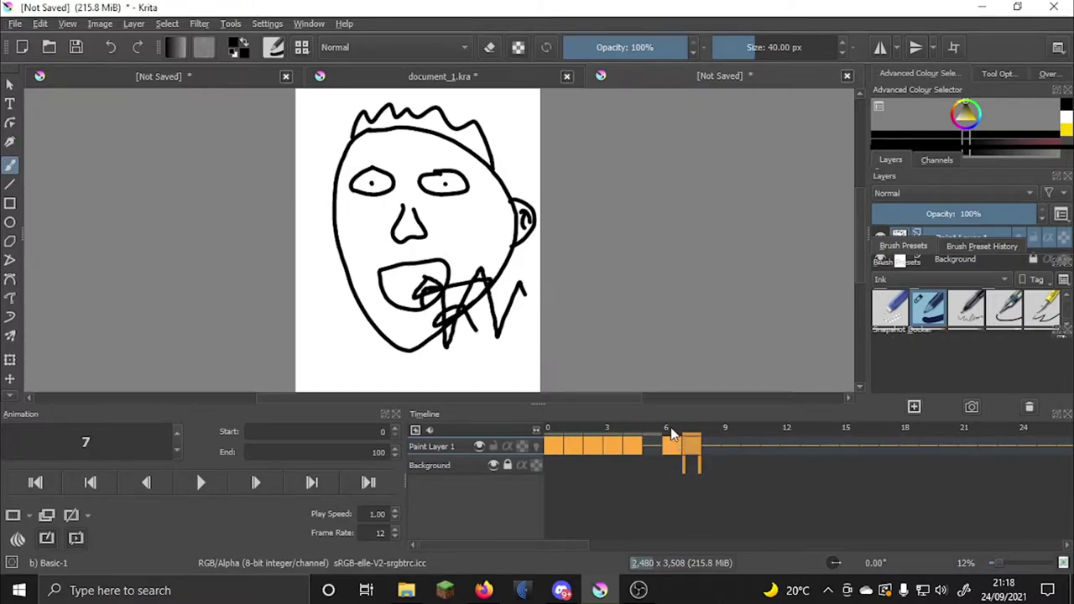
Try erasing part of the mouth in the early frames, and undo the recent test edits and scribbles
click(554, 447)
key(Left)
key(e)
drag(430, 295, 445, 327)
key(e)
click(575, 446)
drag(592, 445, 668, 447)
key(ctrl+z)
key(ctrl+z)
key(ctrl+z)
key(ctrl+z)
key(ctrl+z)
key(ctrl+z)
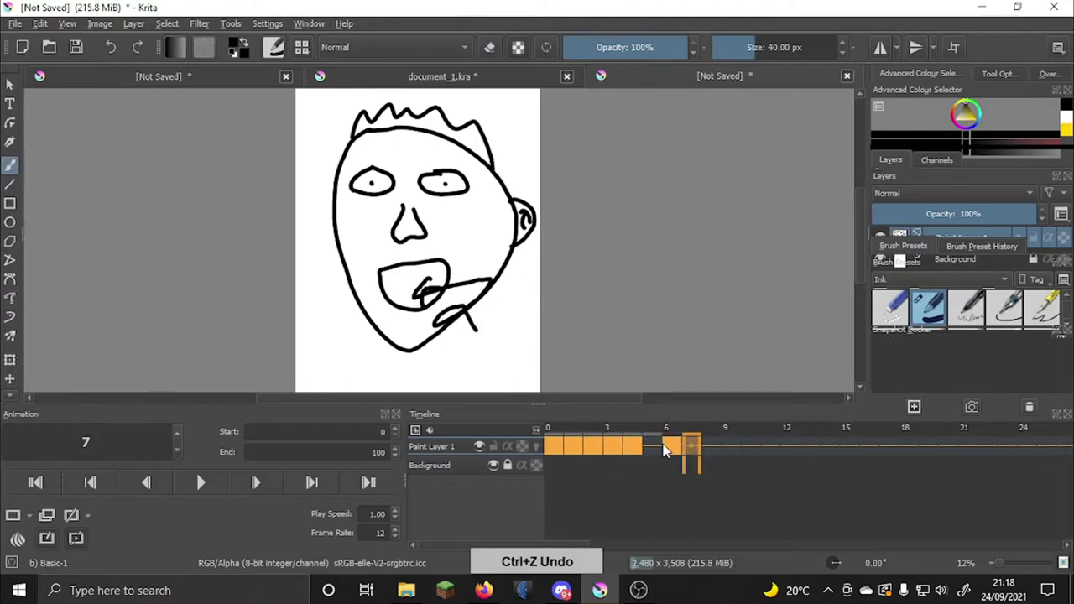
Try to insert multiple hold frames at frame 6 on Paint Layer 1
right_click(671, 448)
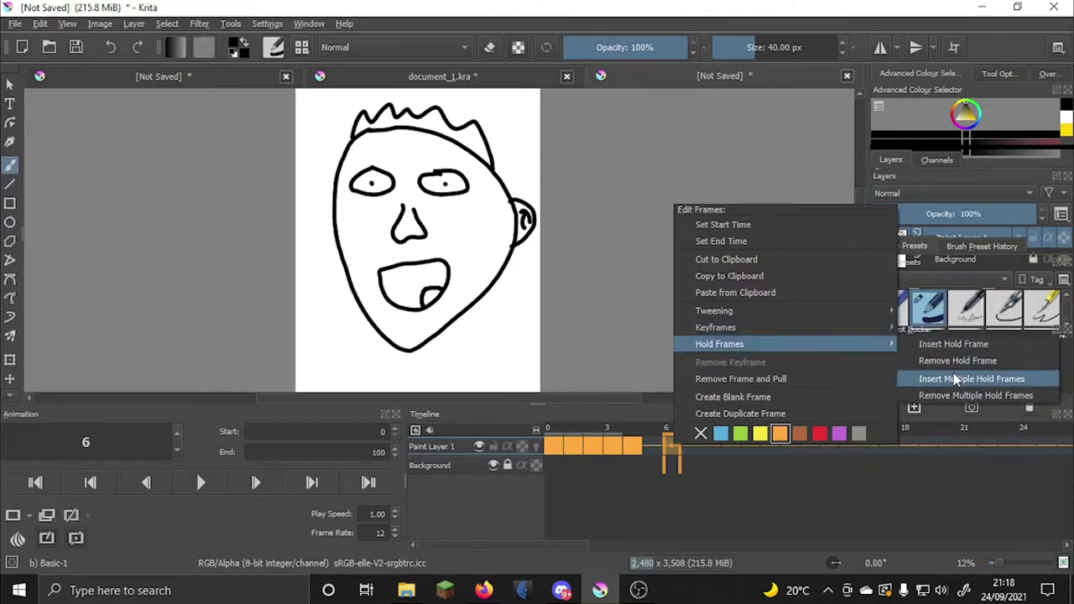
click(957, 379)
click(568, 317)
Play the animation and step back and forth through the first frames to check the duplicated drawings
click(200, 483)
click(202, 483)
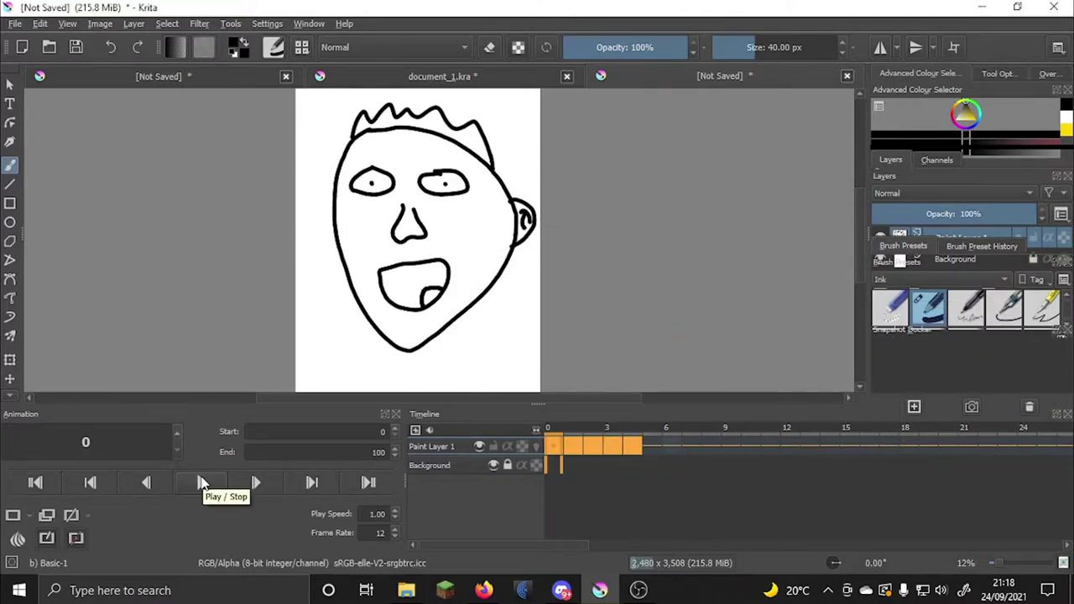
key(Right)
key(Right)
key(Right)
key(Right)
key(Right)
key(Right)
key(Left)
key(Left)
key(Left)
key(Left)
key(Left)
key(Right)
key(Right)
key(Right)
key(Right)
key(Right)
key(Right)
key(Left)
key(Left)
key(Left)
key(Left)
key(Left)
key(Left)
key(e)
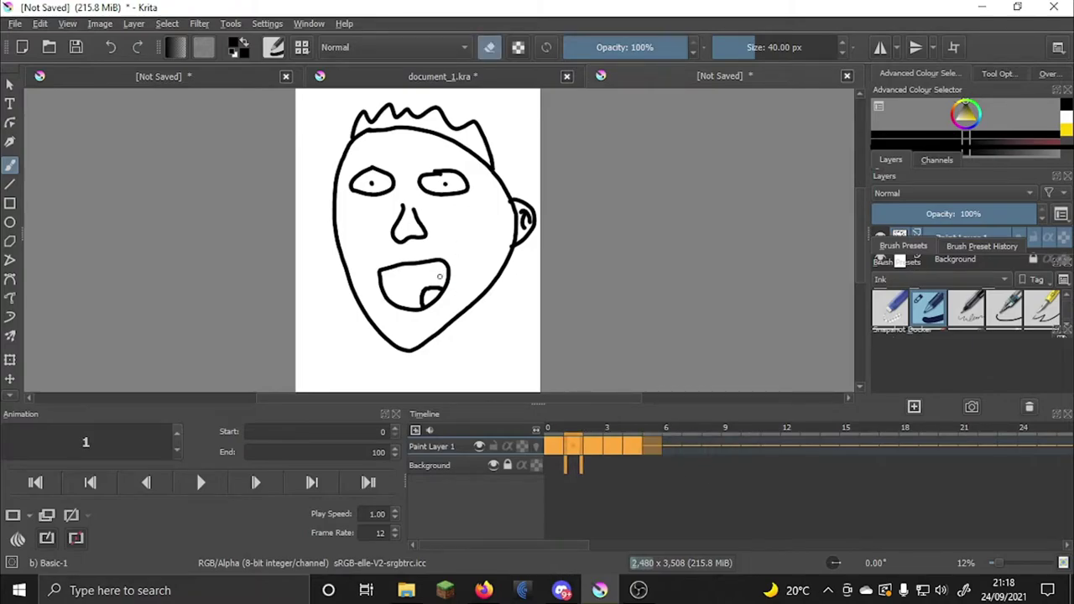
key(Right)
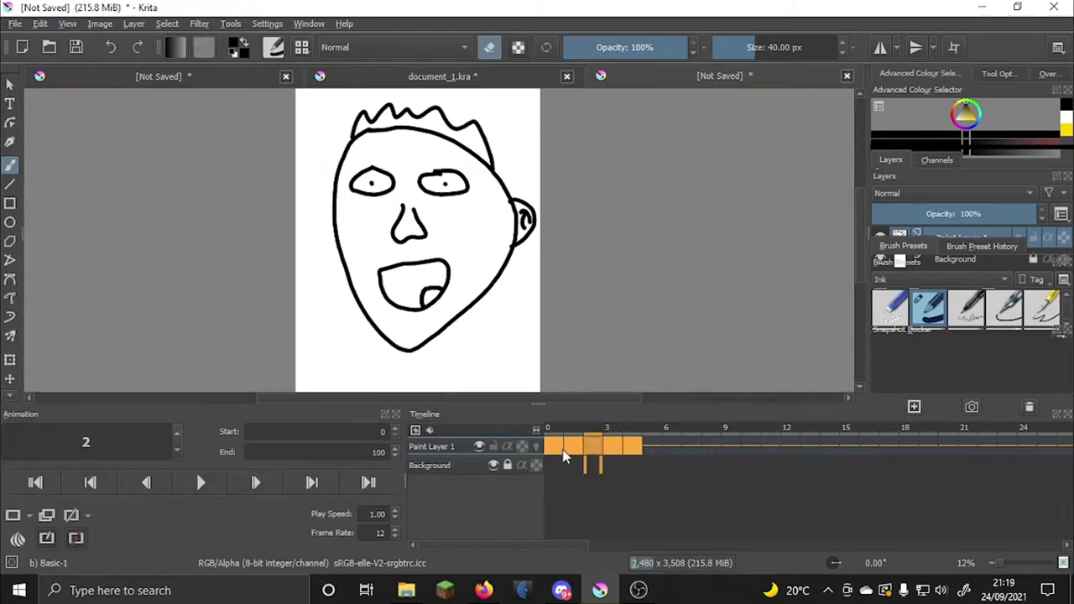
click(201, 482)
click(201, 483)
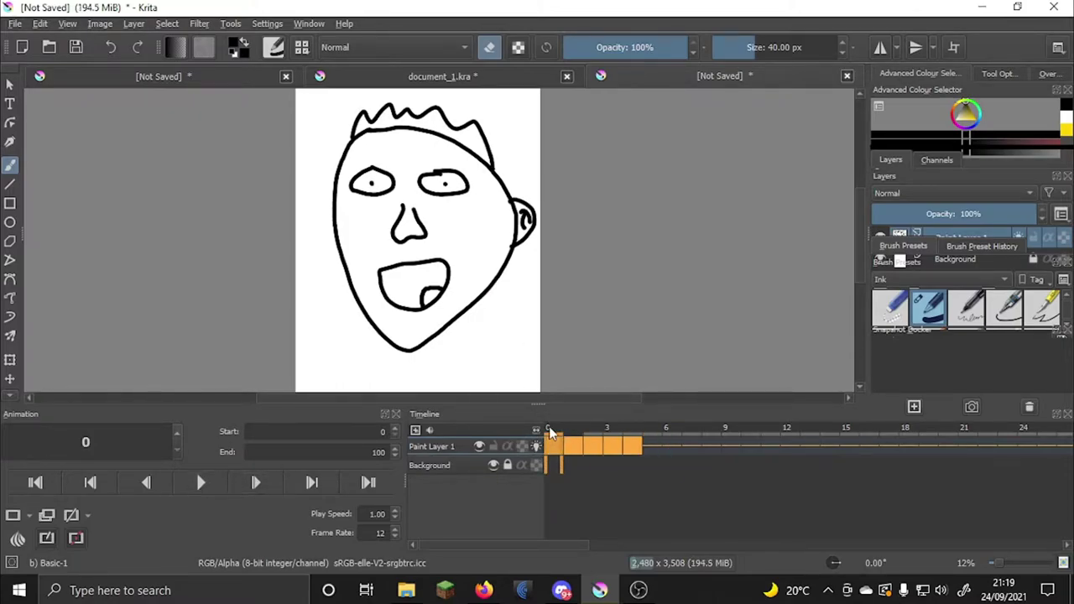
With onion skins shown for Paint Layer 1, erase the mouth in frame 1 and redraw it slightly smaller with a tongue
key(e)
drag(387, 261, 374, 284)
key(e)
mouse_move(373, 284)
mouse_down()
mouse_move(429, 270)
mouse_move(430, 302)
mouse_move(442, 274)
mouse_move(417, 258)
mouse_up()
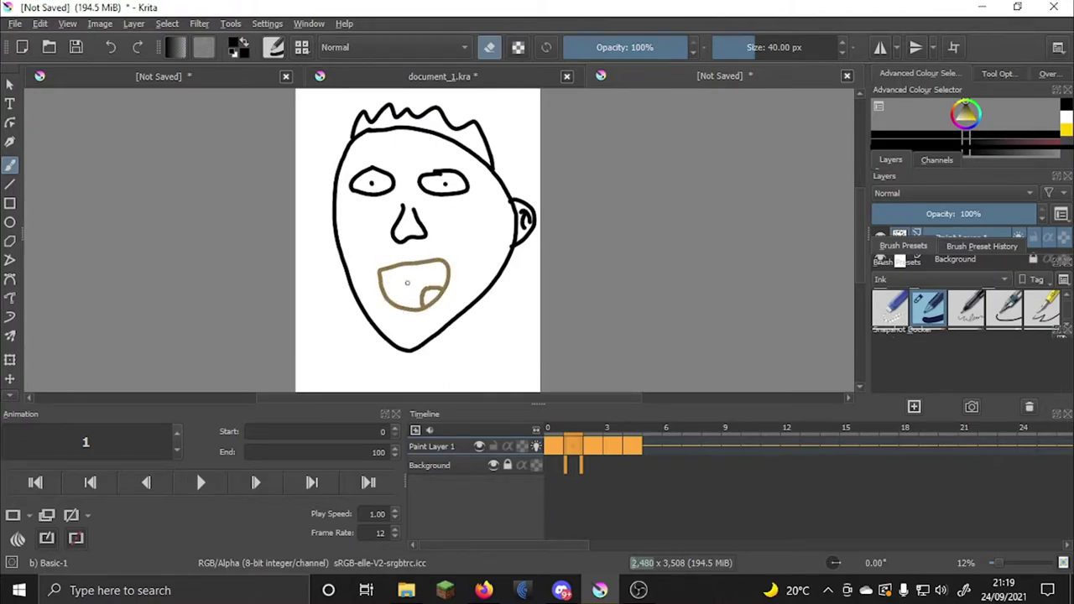
key(e)
mouse_move(382, 269)
mouse_down()
mouse_move(445, 276)
mouse_move(434, 297)
mouse_move(400, 298)
mouse_move(382, 271)
mouse_up()
drag(418, 300, 443, 287)
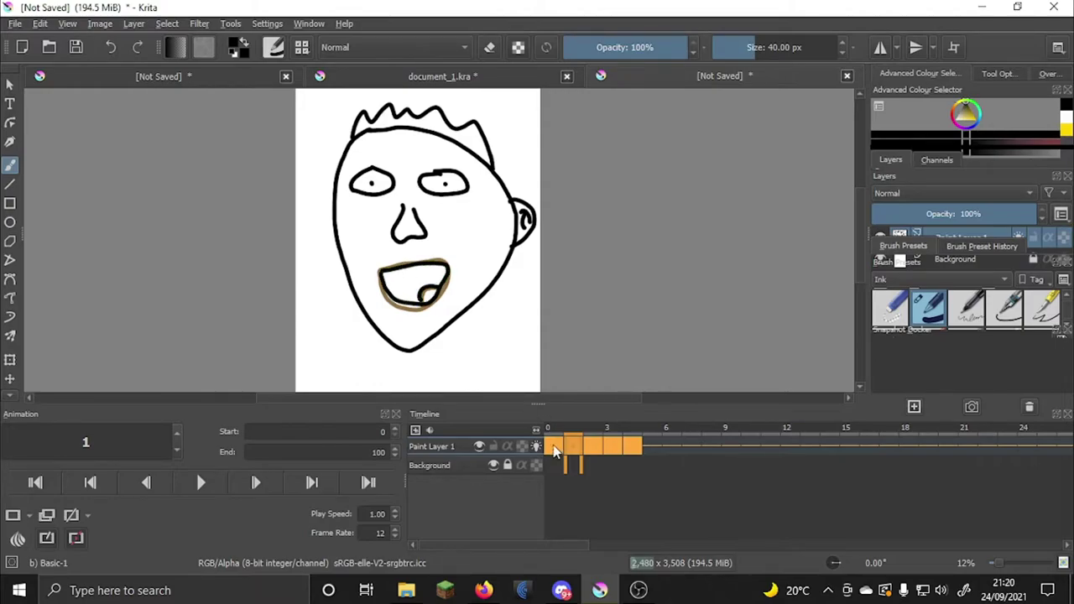
Erase the mouth in frame 2 and redraw it smaller than in frame 1, using a 40.69 px brush
click(556, 452)
click(576, 446)
click(593, 446)
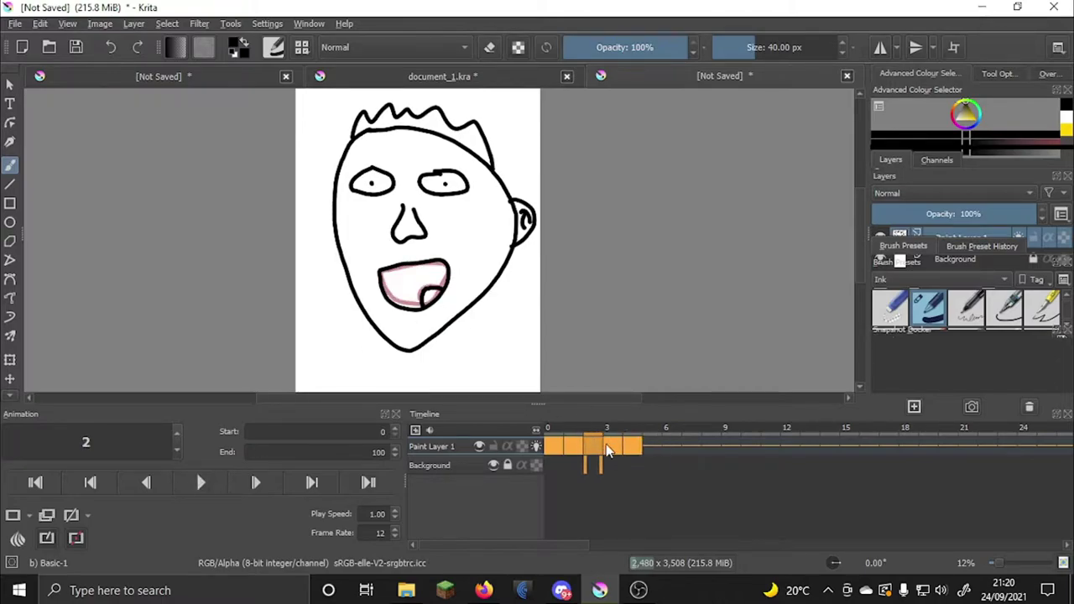
click(606, 446)
click(587, 447)
key(e)
mouse_move(380, 281)
mouse_down()
mouse_move(424, 273)
mouse_move(403, 307)
mouse_up()
click(769, 47)
key(e)
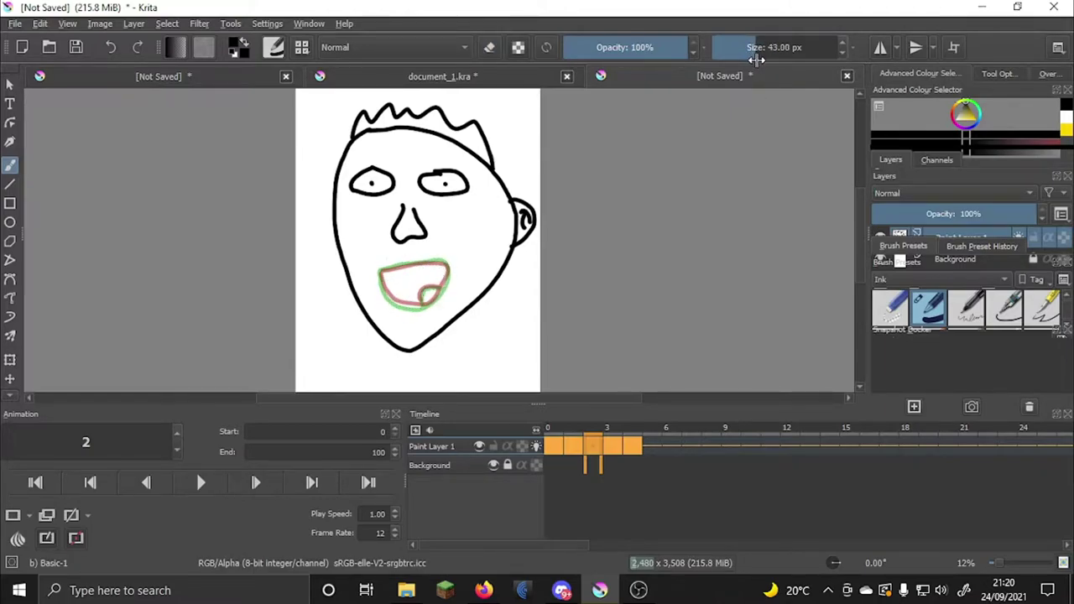
mouse_move(396, 270)
mouse_down()
mouse_move(442, 267)
mouse_move(423, 298)
mouse_move(384, 277)
mouse_up()
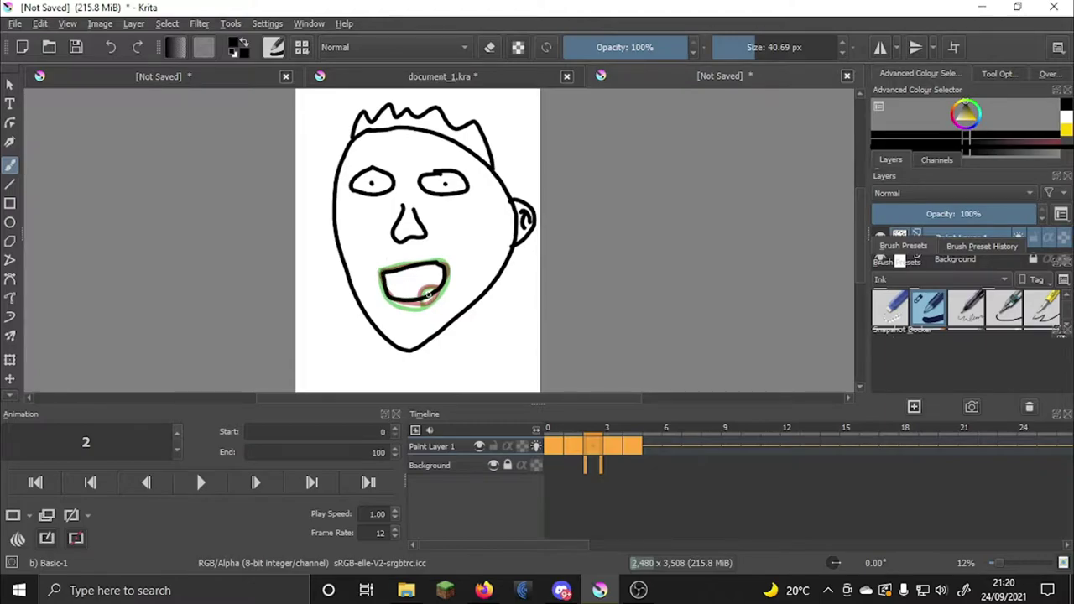
Play the animation to check the mouth movement so far, and go to frame 3
click(614, 443)
click(208, 475)
click(208, 476)
click(608, 446)
click(656, 446)
click(618, 442)
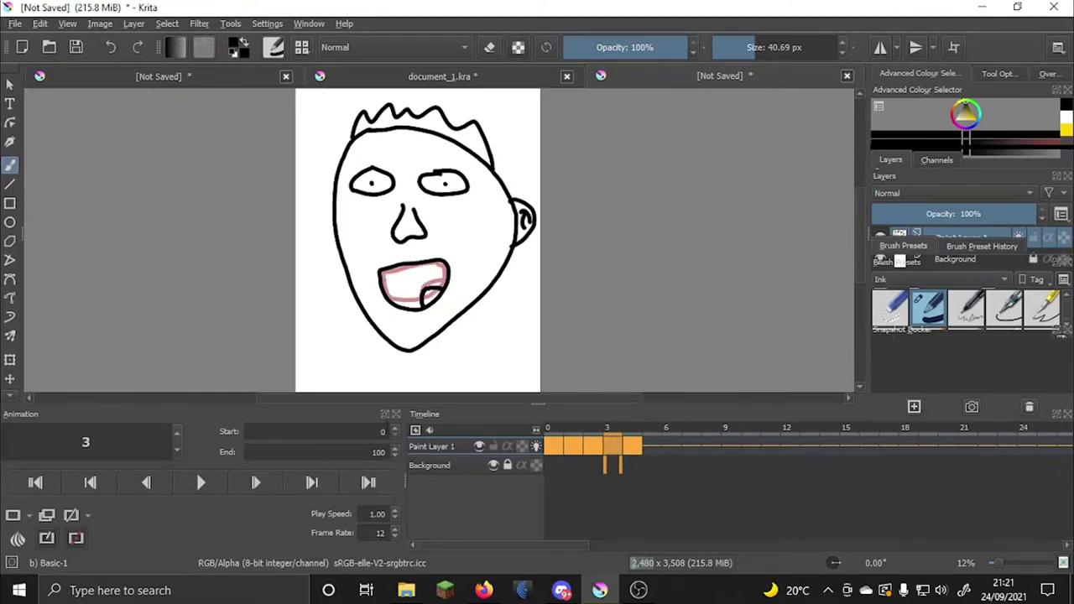
Erase the mouth in frame 3 with a larger eraser and draw a small round mouth with a 40.69 px brush
click(489, 47)
mouse_move(384, 267)
mouse_down()
mouse_move(384, 282)
mouse_move(411, 264)
mouse_move(404, 299)
mouse_up()
click(777, 48)
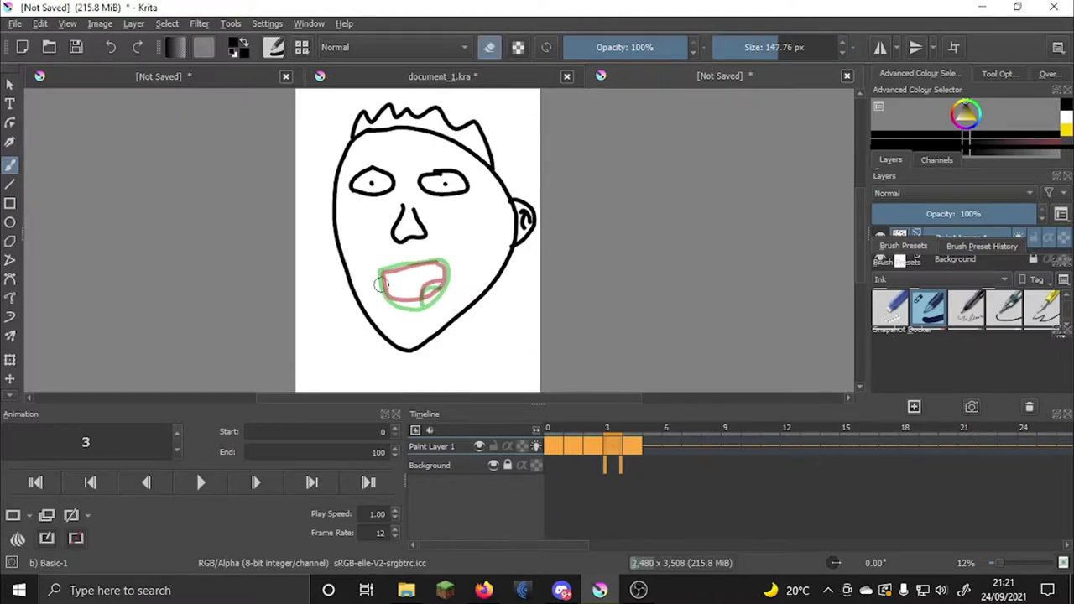
click(753, 48)
key(e)
mouse_move(407, 263)
mouse_down()
mouse_move(424, 291)
mouse_move(408, 261)
mouse_up()
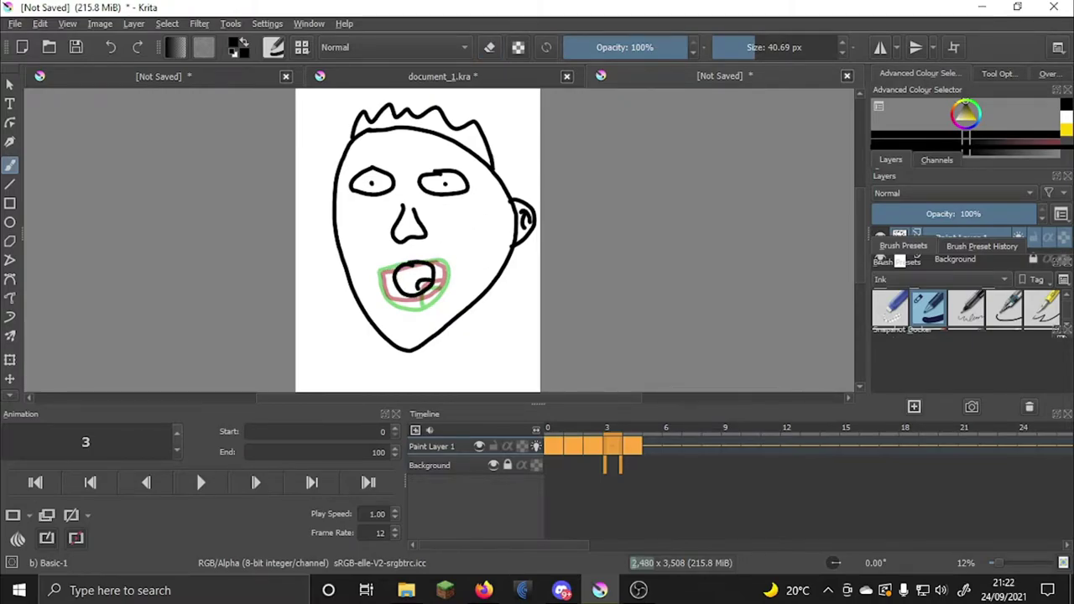
Play the animation to preview the round mouth shape in sequence
key(e)
click(628, 446)
click(201, 487)
click(200, 483)
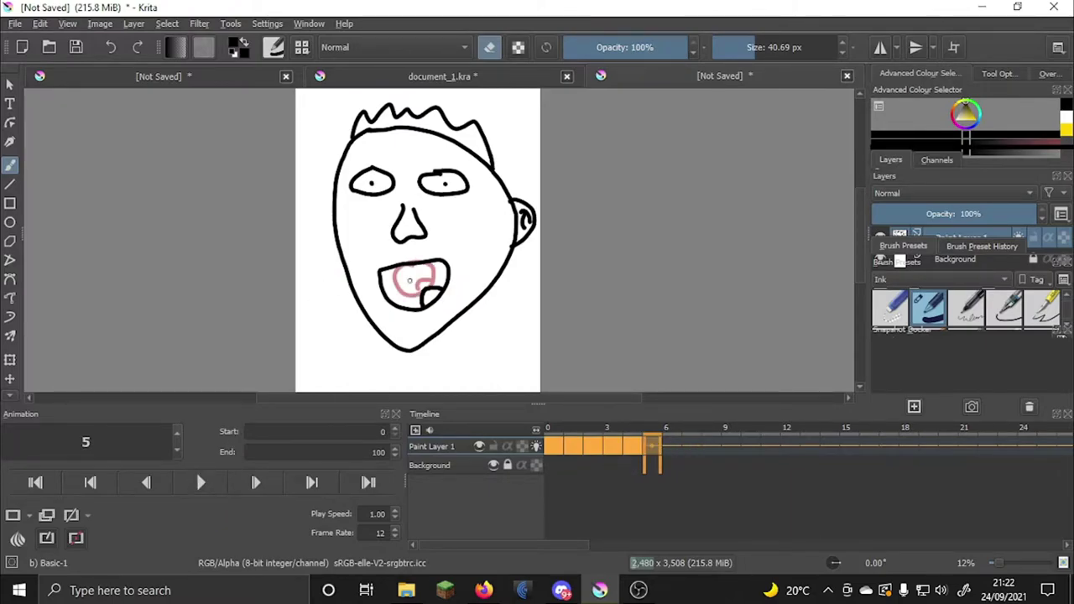
Erase the whole mouth at frame 5 and set the brush size back to 40.69 px
key(e)
key(e)
mouse_move(384, 274)
mouse_down()
mouse_move(401, 265)
mouse_move(400, 280)
mouse_move(440, 279)
mouse_up()
click(796, 50)
key(e)
drag(749, 48, 749, 57)
key(e)
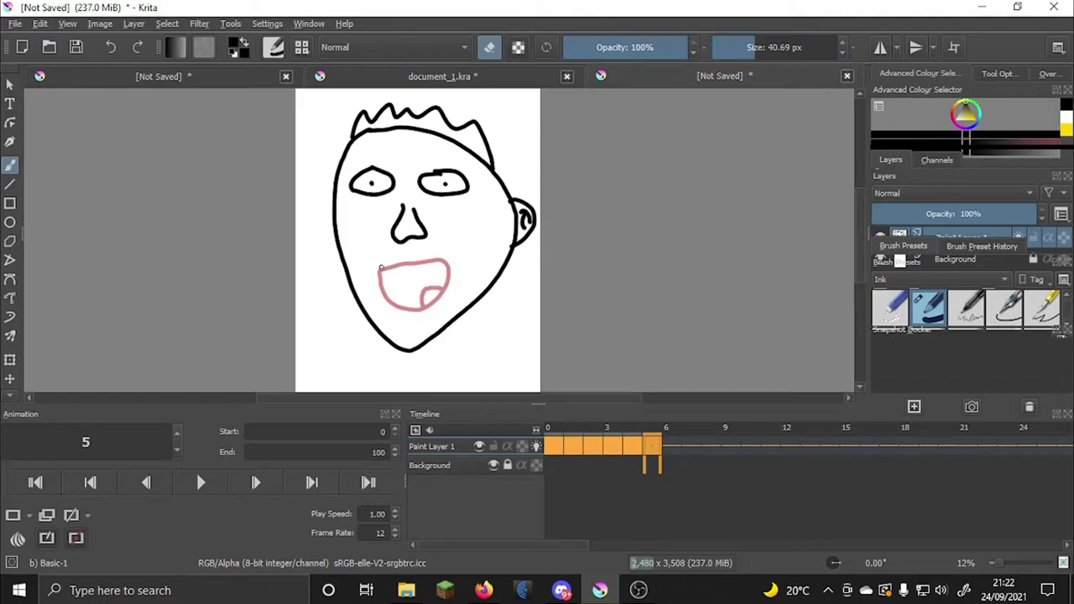
Draw a flatter mouth with gritted upper and lower teeth at frame 5 and play the animation
key(e)
mouse_move(379, 269)
mouse_down()
mouse_move(432, 262)
mouse_move(447, 275)
mouse_move(437, 294)
mouse_move(381, 270)
mouse_up()
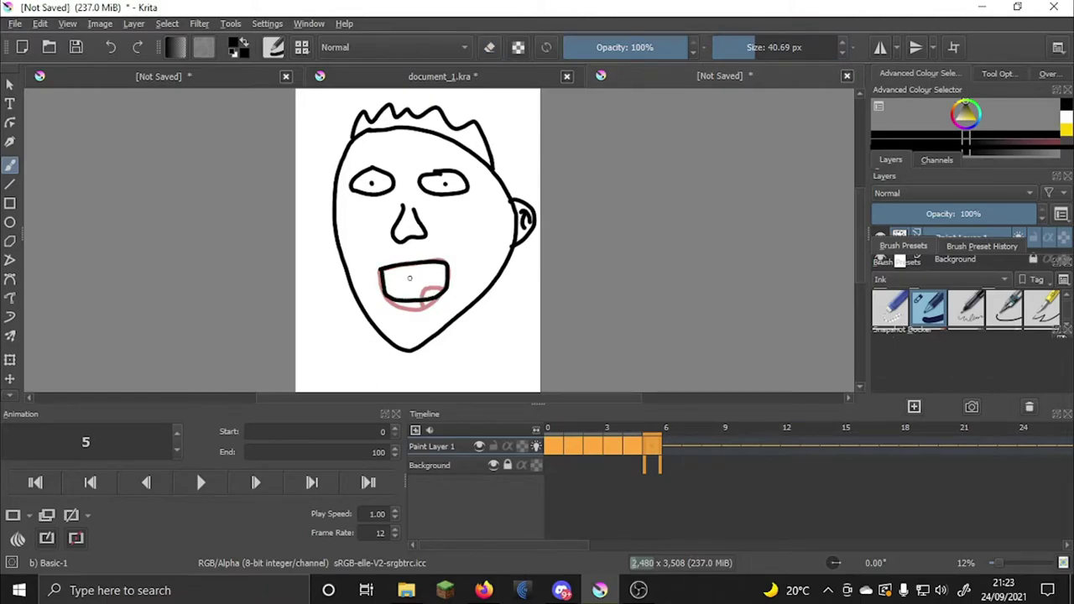
key(e)
key(e)
mouse_move(391, 267)
mouse_down()
mouse_move(392, 297)
mouse_move(401, 297)
mouse_up()
mouse_move(415, 264)
mouse_down()
mouse_move(415, 299)
mouse_move(431, 294)
mouse_up()
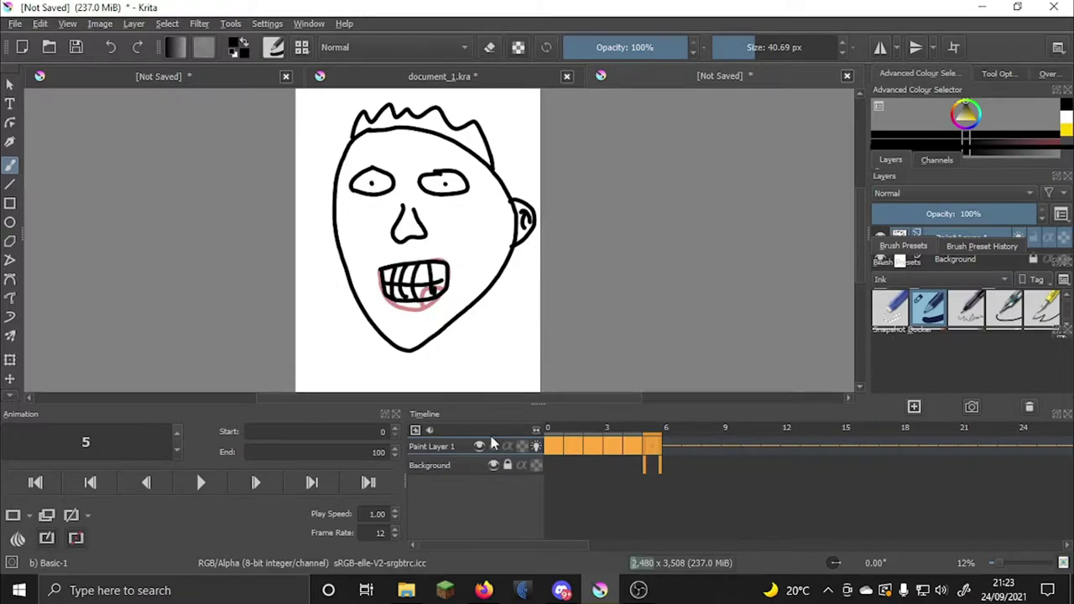
click(201, 482)
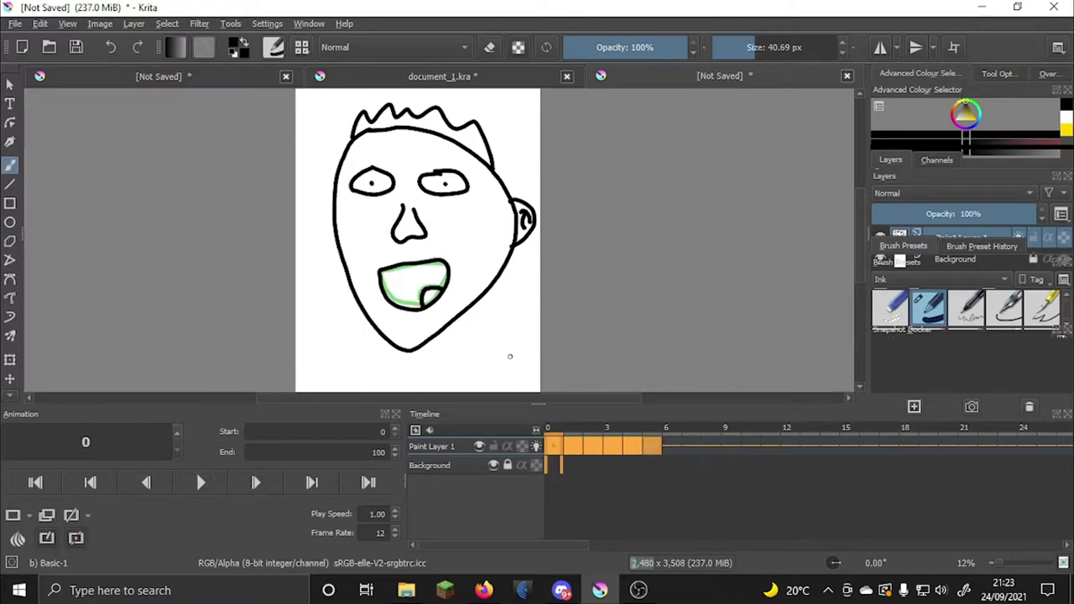
Erase the mouth in frame 5 and set the brush size back to 40.69 px
click(645, 447)
key(space)
key(e)
mouse_move(438, 274)
mouse_down()
mouse_move(392, 285)
mouse_move(382, 272)
mouse_up()
key(e)
drag(762, 54, 755, 59)
Try out flat mouth and teeth strokes at frame 5 and undo them
mouse_move(381, 270)
mouse_down()
mouse_move(426, 264)
mouse_move(423, 287)
mouse_move(380, 274)
mouse_move(417, 283)
mouse_up()
drag(425, 266, 426, 283)
mouse_move(435, 266)
mouse_down()
mouse_move(405, 279)
mouse_move(445, 272)
mouse_move(381, 275)
mouse_move(448, 270)
mouse_up()
key(e)
key(ctrl+z)
key(ctrl+z)
key(ctrl+z)
key(ctrl+z)
key(ctrl+z)
key(e)
key(e)
key(e)
key(ctrl+z)
key(ctrl+z)
key(ctrl+z)
Draw a flat mouth with a row of gritted teeth at frame 5 and move to frame 6
mouse_move(383, 276)
mouse_down()
mouse_move(449, 269)
mouse_move(402, 283)
mouse_move(416, 282)
mouse_up()
key(ctrl+z)
mouse_move(429, 266)
mouse_down()
mouse_move(432, 281)
mouse_move(449, 269)
mouse_up()
click(672, 446)
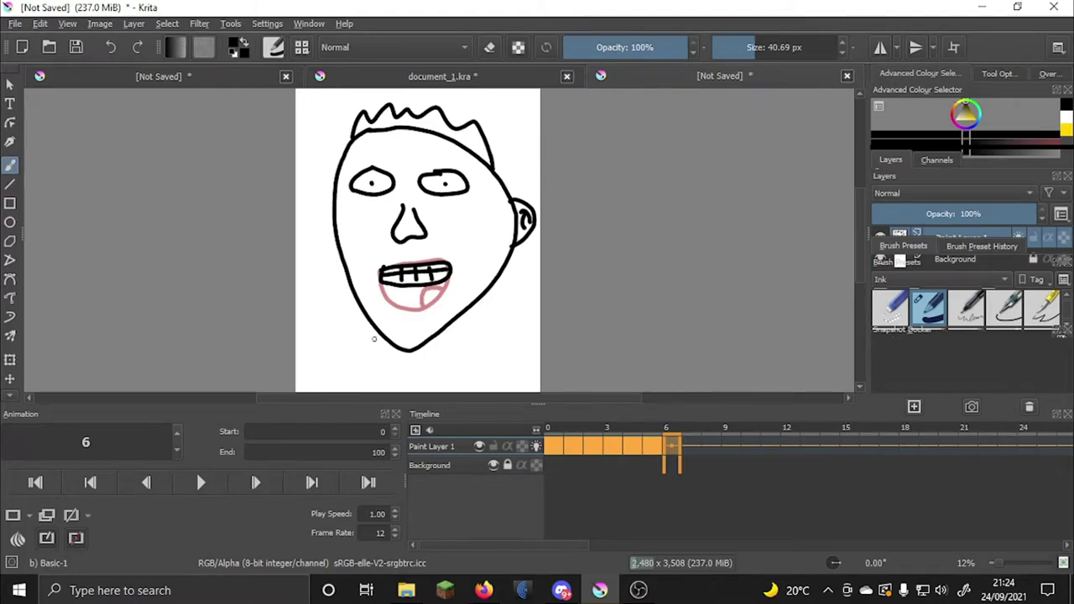
Erase the whole gritted-teeth mouth in frame 6
key(e)
mouse_move(448, 266)
mouse_down()
mouse_move(440, 279)
mouse_move(397, 284)
mouse_move(379, 274)
mouse_move(387, 268)
mouse_up()
key(e)
key(e)
Close both eyes in frame 6 by removing the pupils and drawing eyelid lines across them with a 40.69 px brush
mouse_move(394, 178)
mouse_down()
mouse_move(354, 191)
mouse_move(354, 182)
mouse_move(390, 179)
mouse_move(370, 166)
mouse_move(391, 190)
mouse_up()
key(e)
key(ctrl+z)
key(ctrl+z)
key(ctrl+z)
mouse_move(759, 51)
mouse_down()
mouse_move(719, 47)
mouse_move(756, 52)
mouse_up()
mouse_move(372, 181)
mouse_down()
mouse_move(379, 191)
mouse_move(396, 179)
mouse_move(351, 188)
mouse_move(465, 184)
mouse_up()
key(ctrl+z)
key(e)
key(ctrl+z)
key(e)
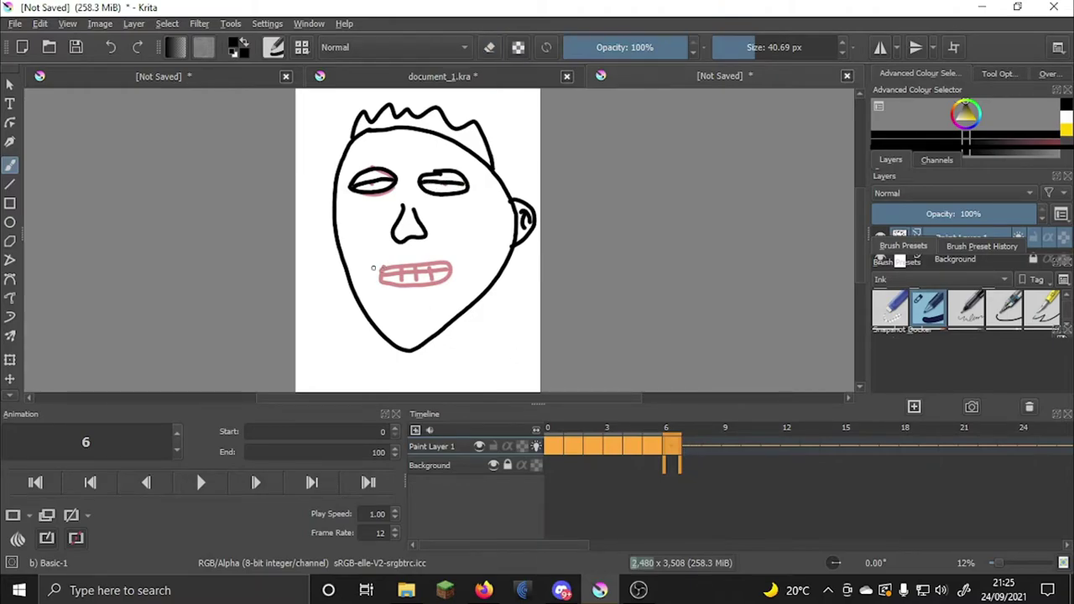
Draw a rounded open mouth with a tongue at frame 6 and play the animation
mouse_move(384, 269)
mouse_down()
mouse_move(408, 299)
mouse_move(444, 267)
mouse_move(392, 264)
mouse_move(417, 293)
mouse_move(441, 283)
mouse_up()
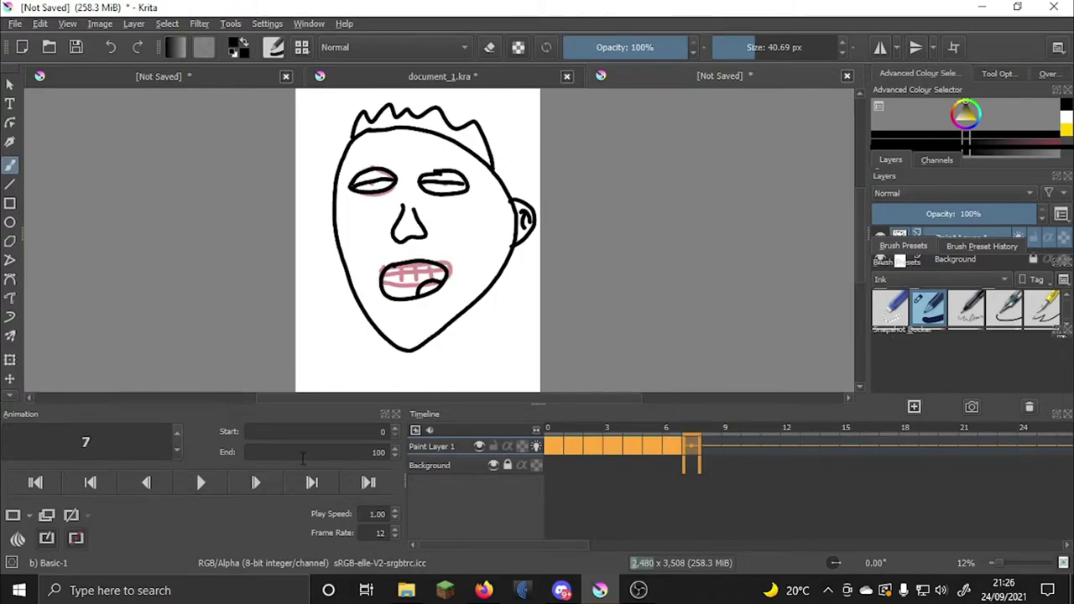
click(205, 495)
click(662, 443)
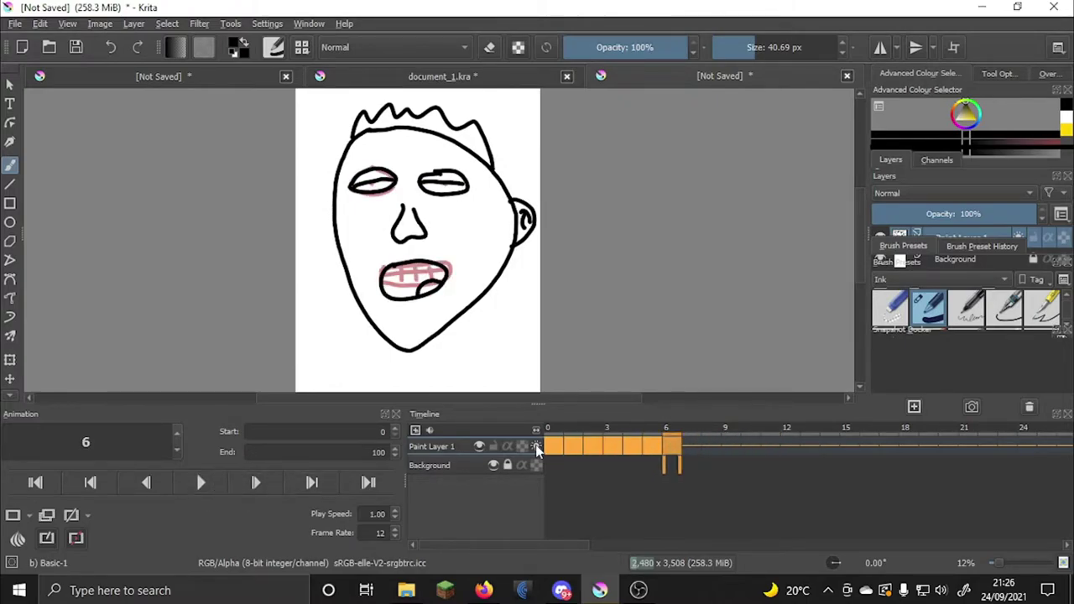
Replay the animation around frames 6 to 8 to review the blink and the open mouth
click(691, 446)
click(221, 481)
click(221, 483)
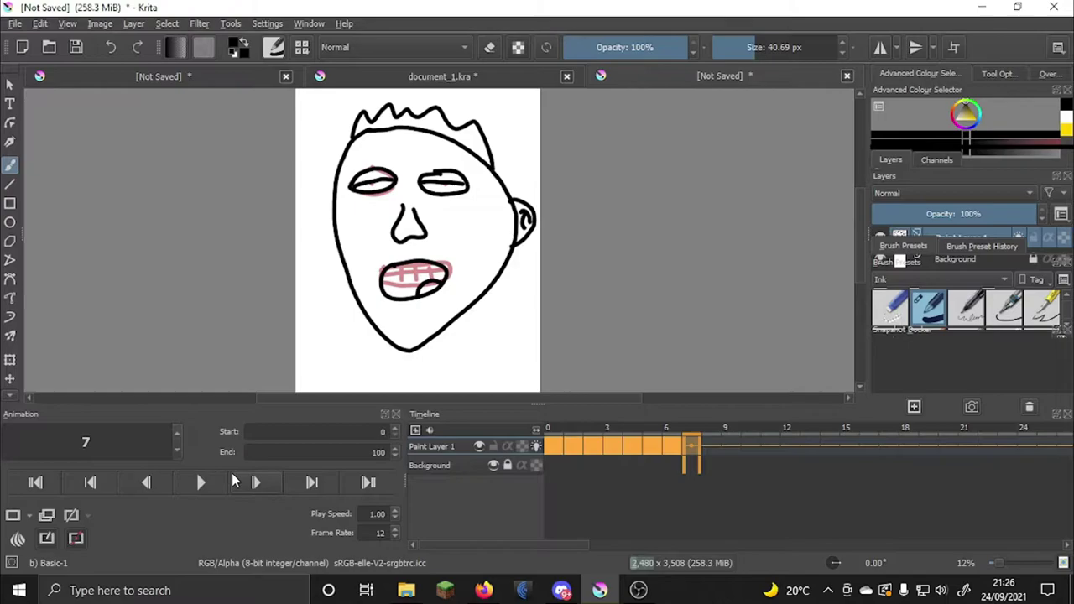
click(205, 483)
click(212, 485)
click(691, 447)
click(209, 483)
click(209, 483)
click(716, 453)
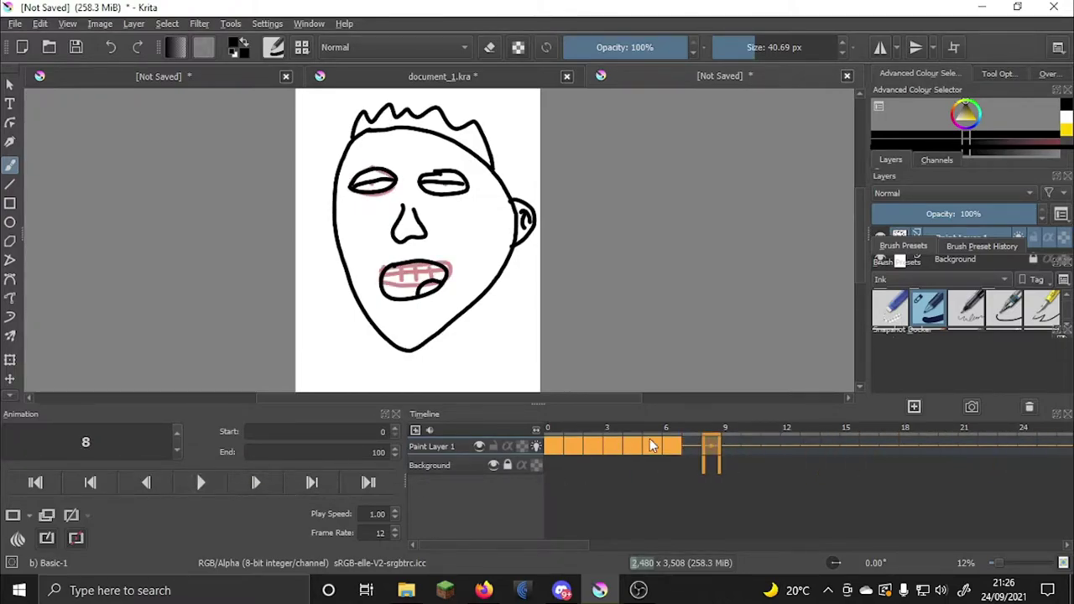
click(202, 483)
click(208, 483)
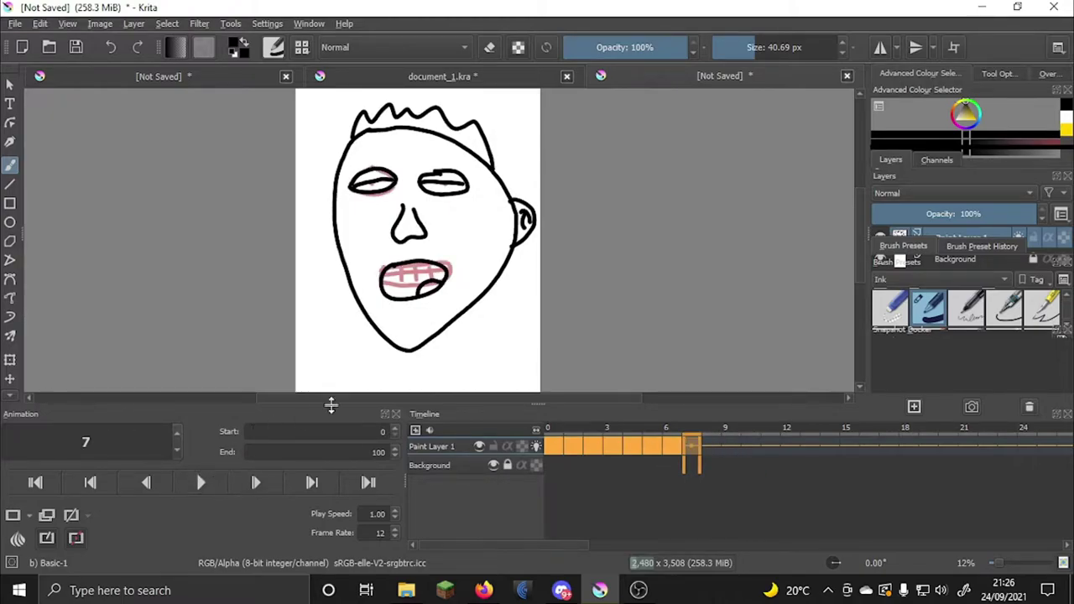
click(718, 447)
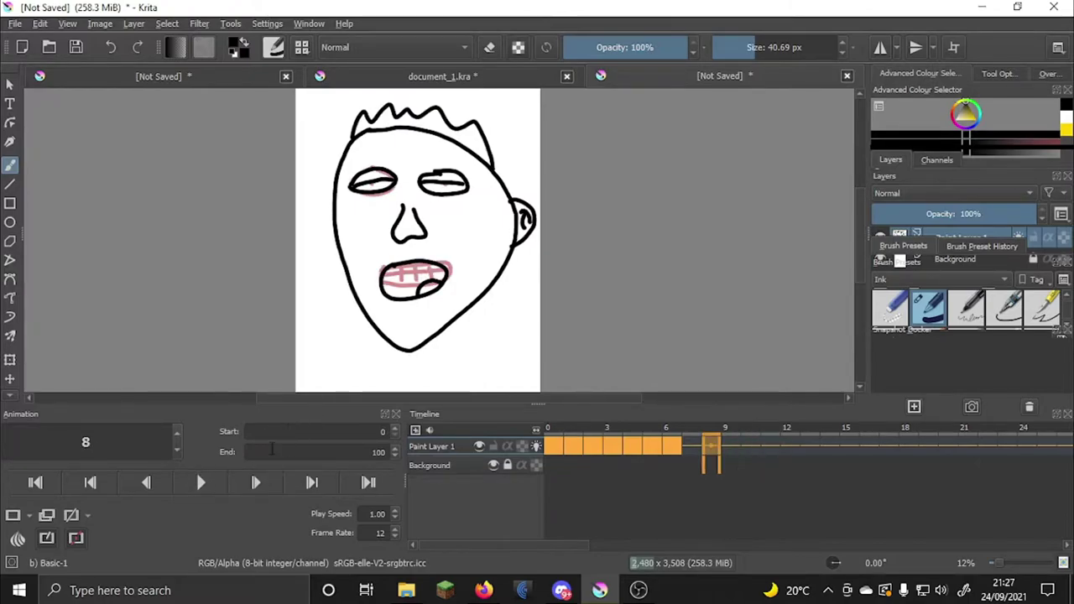
Erase the mouth in frame 7, draw a single curved smile line, and compare it with frames 5 and 6
click(694, 448)
key(e)
mouse_move(447, 272)
mouse_down()
mouse_move(423, 301)
mouse_move(434, 276)
mouse_move(376, 300)
mouse_move(385, 267)
mouse_move(417, 257)
mouse_move(407, 278)
mouse_move(385, 274)
mouse_move(446, 265)
mouse_up()
key(e)
key(ctrl+z)
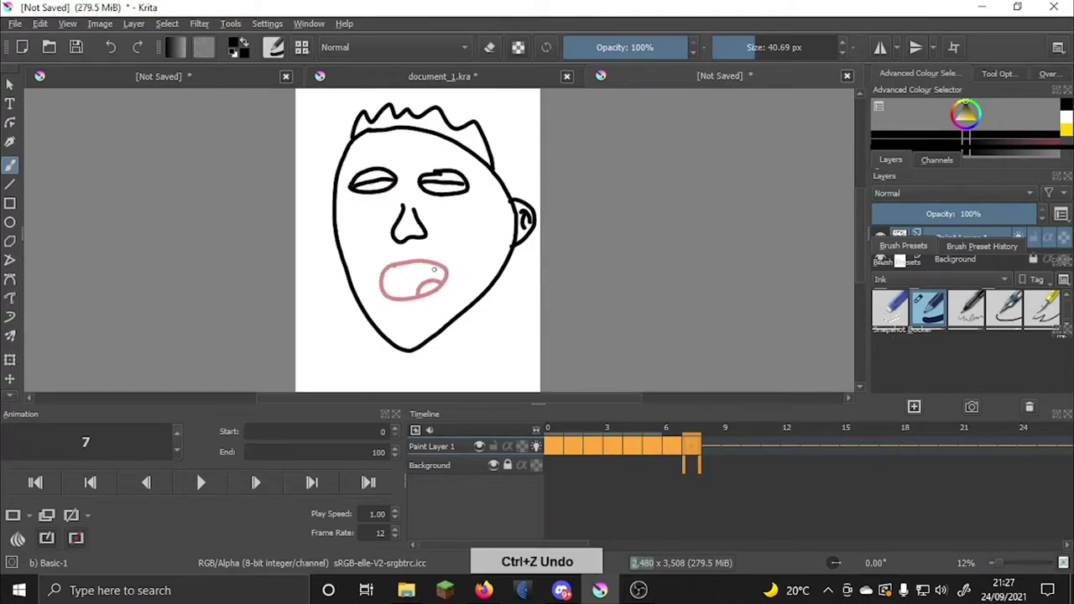
drag(381, 275, 446, 266)
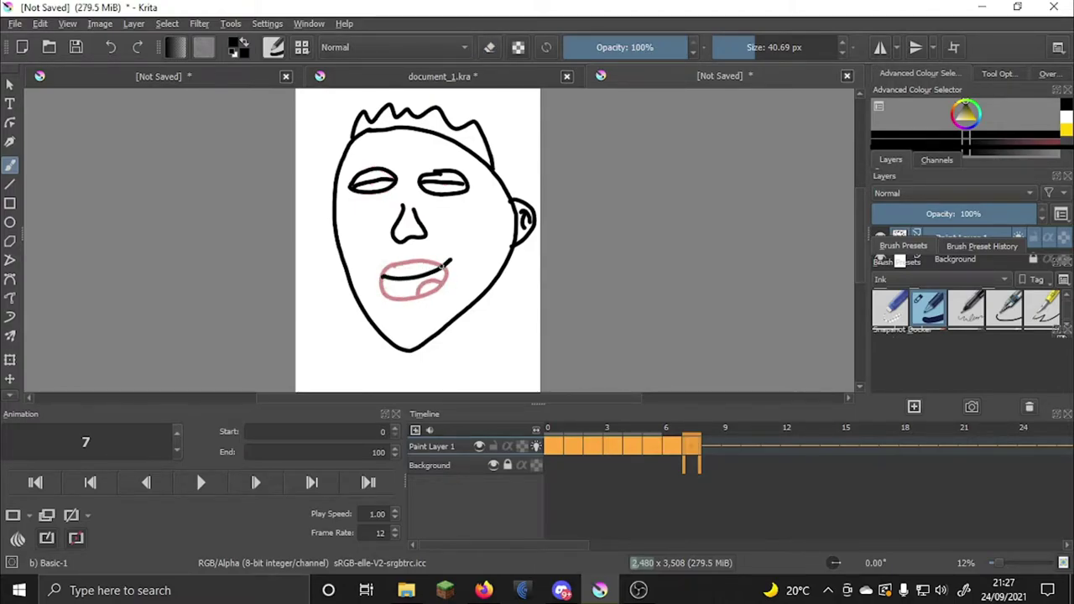
click(651, 451)
click(672, 450)
click(690, 449)
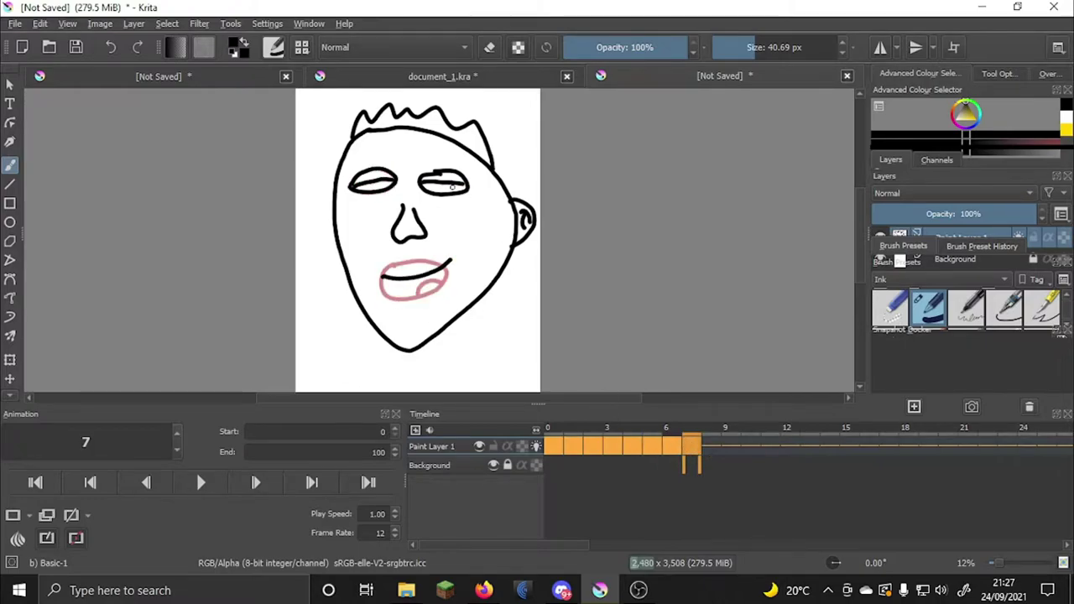
Reopen the eyes in frame 7 by erasing both eyelid lines and adding a pupil dot to each eye
key(e)
drag(464, 183, 445, 181)
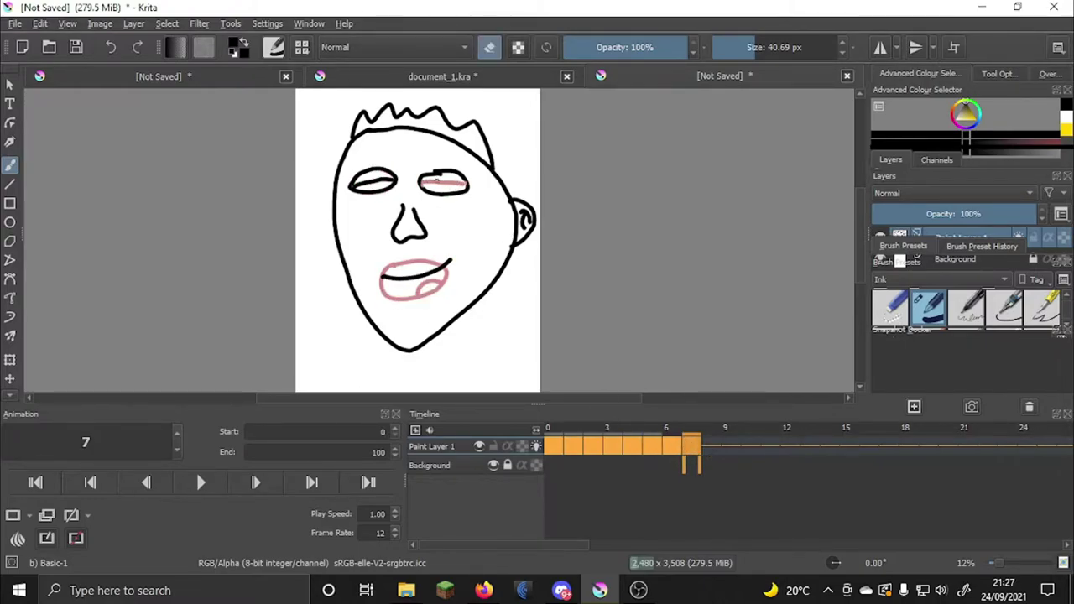
key(e)
click(373, 181)
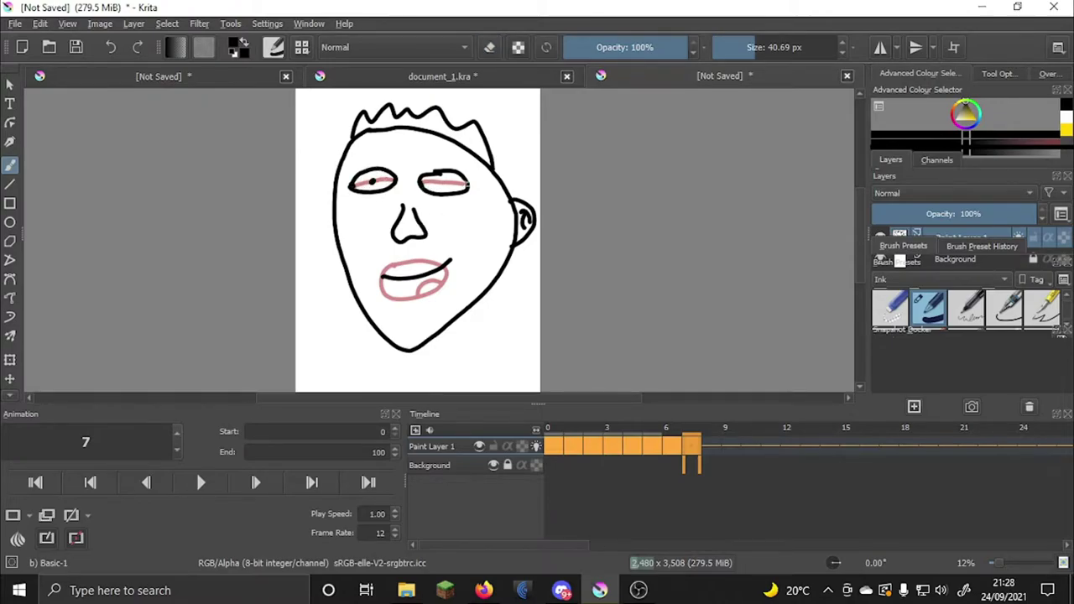
Play the animation from the first frame and check the drawing at frame 6
click(36, 482)
click(203, 481)
click(202, 480)
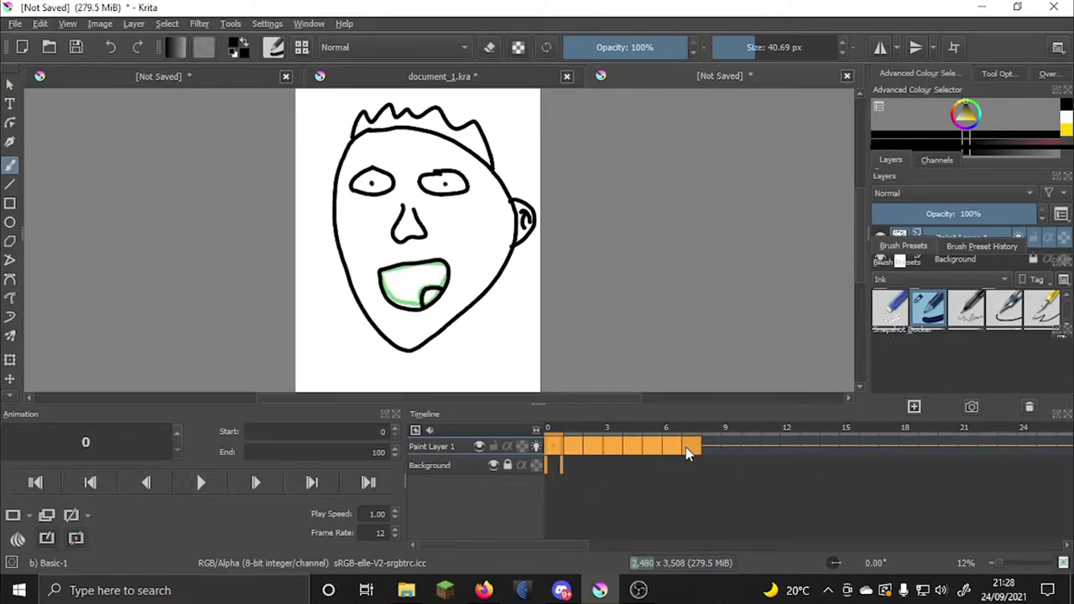
click(702, 447)
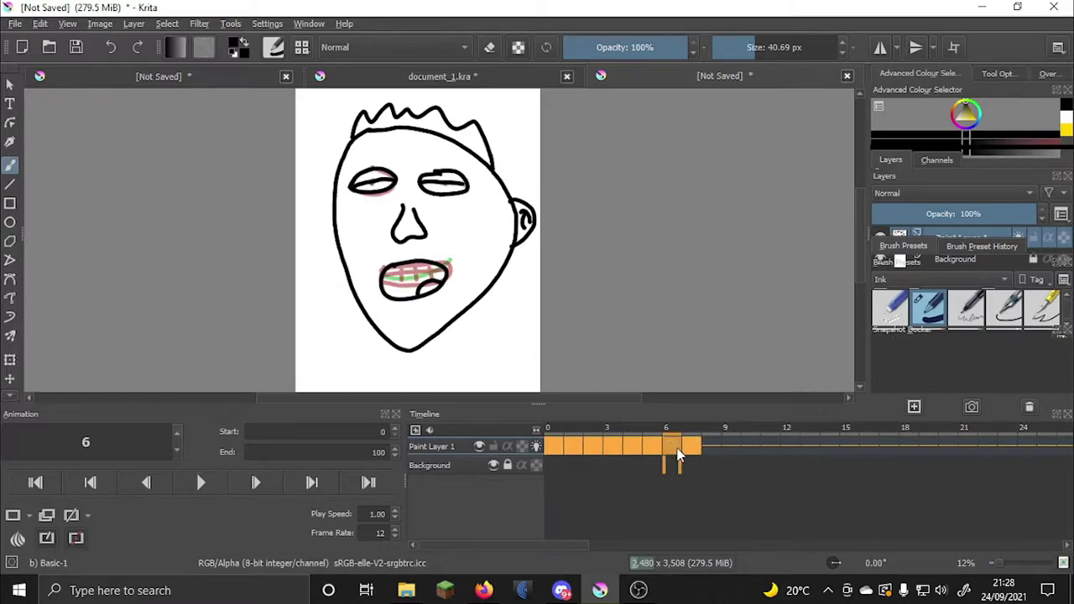
Replace the smile line in frame 8 with an angular open mouth with a tongue and play the animation
click(713, 451)
key(e)
drag(384, 277, 450, 258)
key(e)
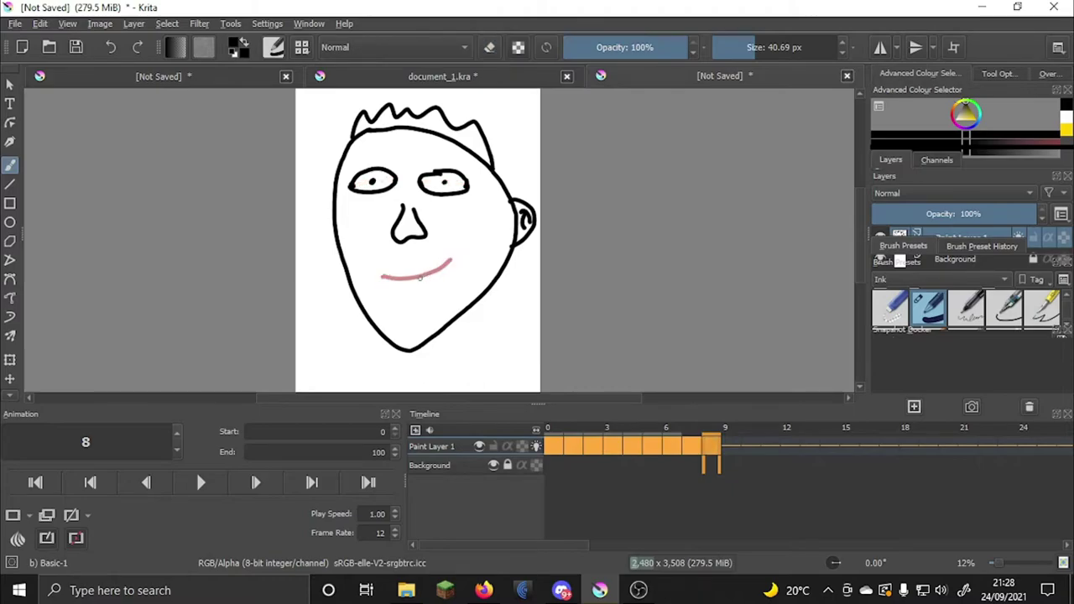
mouse_move(384, 265)
mouse_down()
mouse_move(451, 261)
mouse_move(391, 291)
mouse_move(389, 275)
mouse_move(450, 259)
mouse_move(397, 289)
mouse_move(389, 265)
mouse_move(443, 268)
mouse_up()
key(ctrl+z)
click(729, 445)
click(208, 480)
click(208, 480)
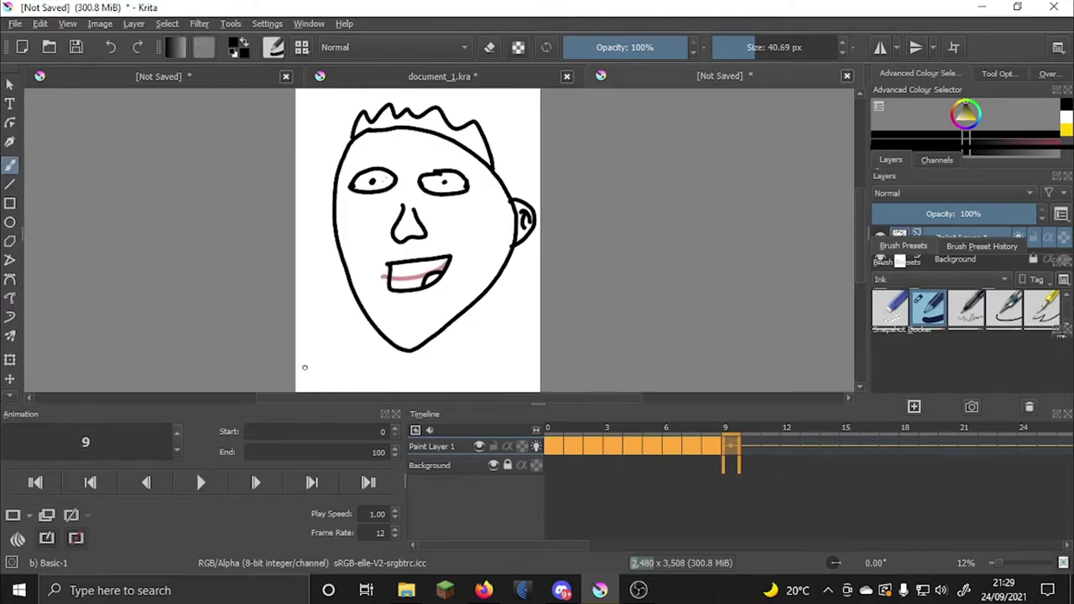
Erase the mouth in frame 9 and draw a thin, nearly closed mouth with a filled-in opening
key(e)
mouse_move(445, 273)
mouse_down()
mouse_move(384, 306)
mouse_move(396, 265)
mouse_move(430, 255)
mouse_move(429, 266)
mouse_move(396, 259)
mouse_move(442, 266)
mouse_move(407, 271)
mouse_up()
key(e)
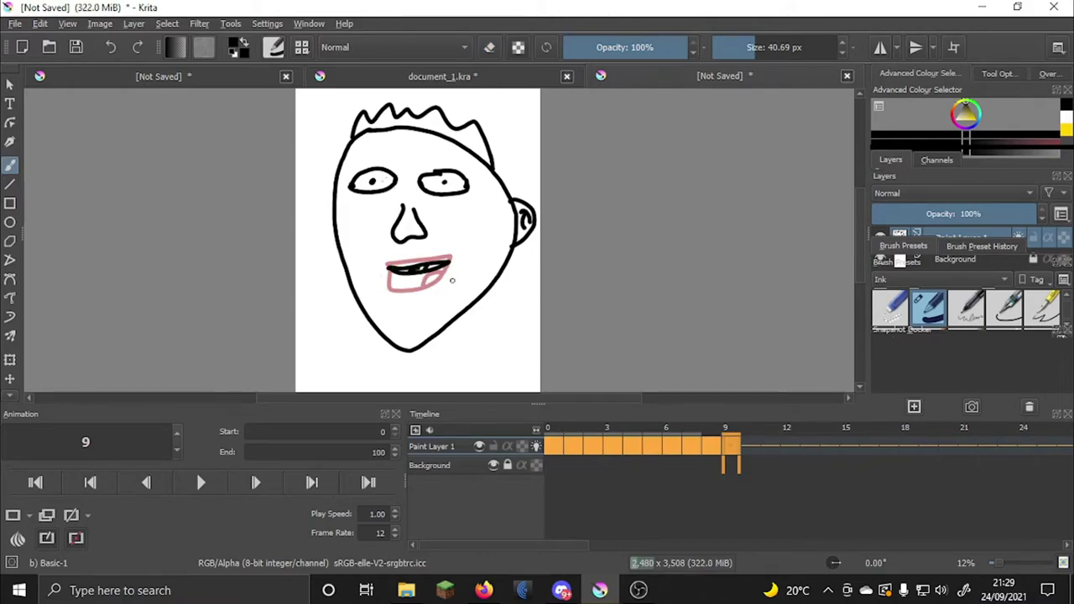
Play the animation repeatedly from frames 10 and 11 to review the nearly closed mouth
click(751, 446)
click(206, 482)
click(207, 483)
click(770, 446)
click(206, 482)
click(206, 482)
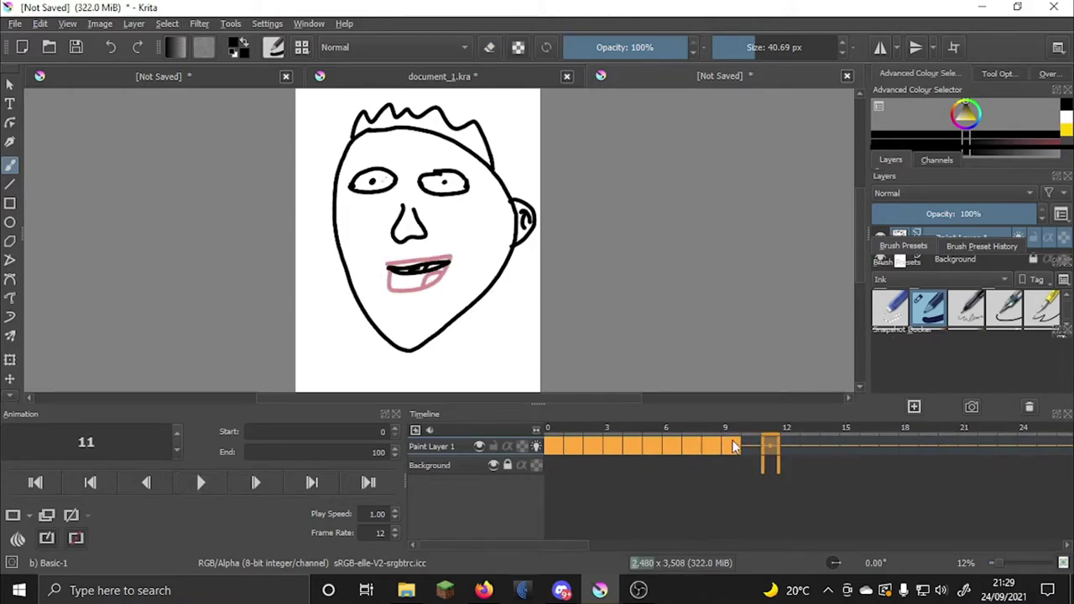
click(751, 445)
click(206, 485)
click(206, 484)
Erase the thin mouth in frame 10, try a new mouth stroke, and undo it
key(e)
mouse_move(448, 264)
mouse_down()
mouse_move(403, 277)
mouse_move(390, 269)
mouse_move(447, 274)
mouse_move(394, 265)
mouse_up()
key(e)
drag(405, 268, 411, 278)
key(ctrl+z)
key(ctrl+z)
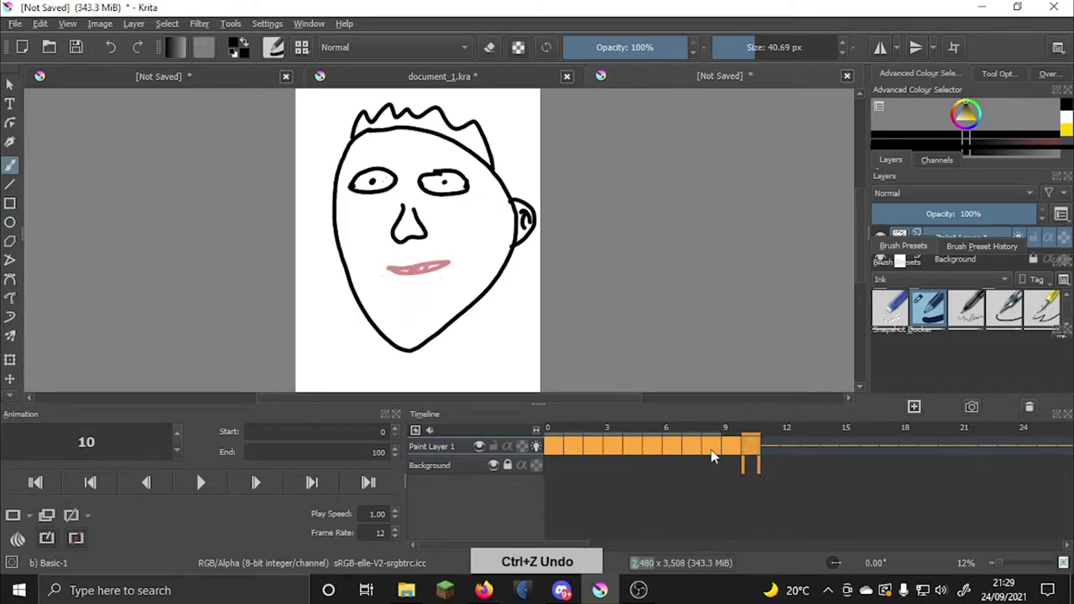
Adjust the onion skin settings so that an additional previous frame shows faintly
click(17, 539)
drag(591, 419, 590, 428)
click(745, 360)
Draw an angular open mouth with a tongue at frame 10 and review it by playing and flipping between frames 9 and 11
mouse_move(387, 265)
mouse_down()
mouse_move(450, 258)
mouse_move(417, 287)
mouse_move(391, 289)
mouse_up()
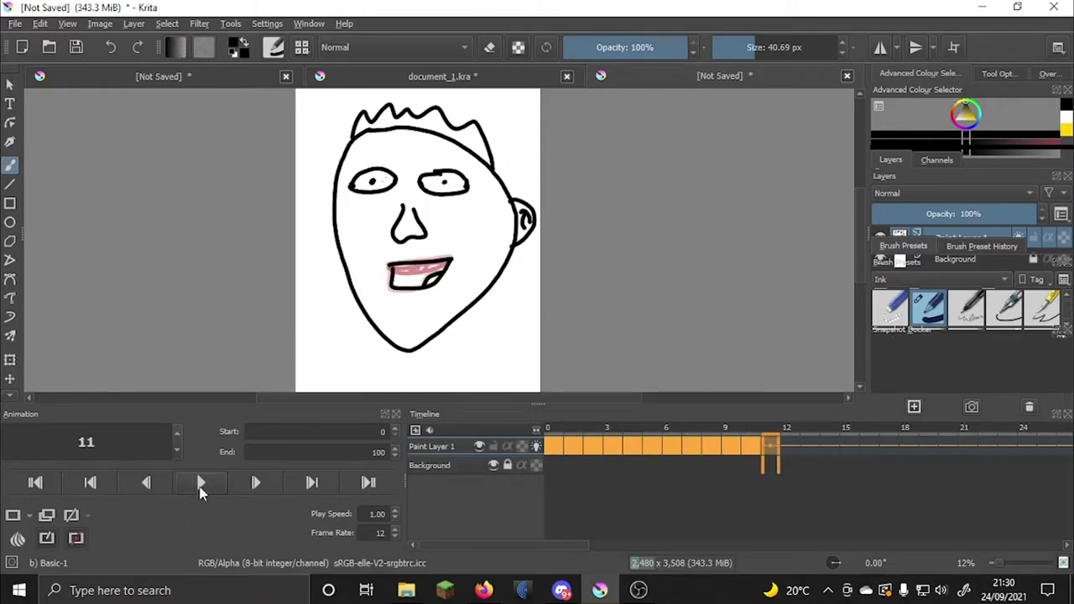
click(206, 487)
click(203, 485)
click(749, 444)
click(732, 445)
click(752, 445)
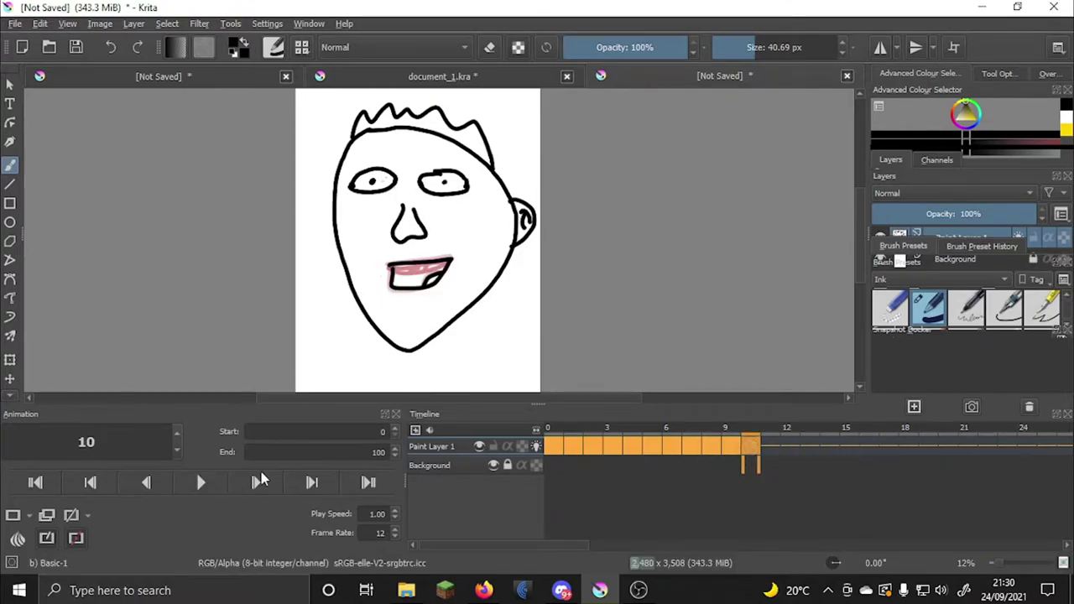
click(770, 446)
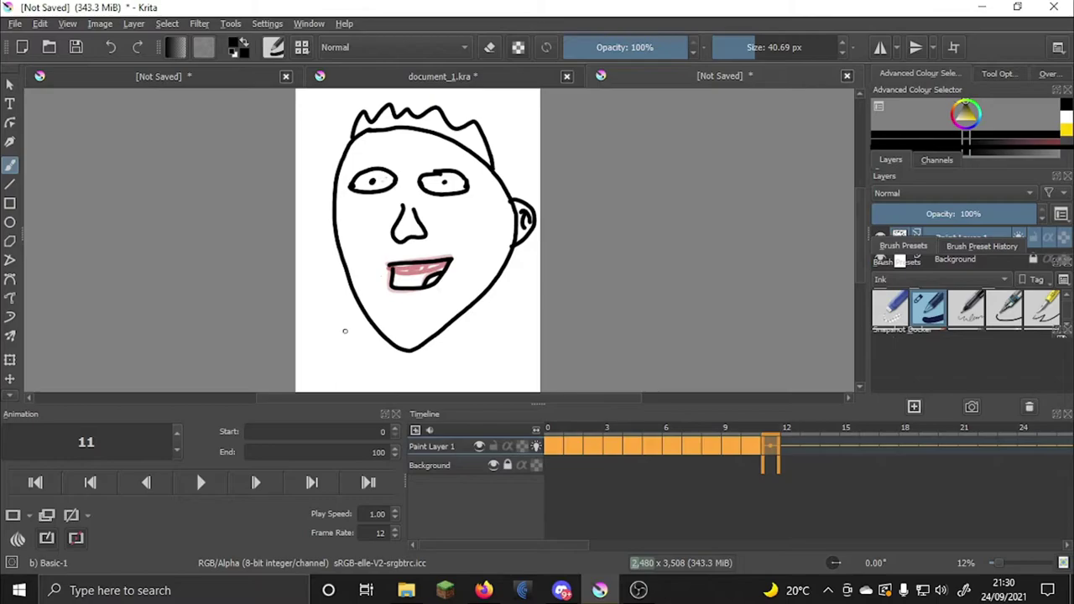
Erase the mouth in frame 11, draw a narrow mouth with upper teeth, and advance to frame 12
key(e)
mouse_move(422, 286)
mouse_down()
mouse_move(452, 256)
mouse_move(393, 263)
mouse_move(387, 290)
mouse_move(415, 291)
mouse_move(420, 282)
mouse_move(389, 264)
mouse_move(437, 270)
mouse_move(411, 267)
mouse_up()
key(e)
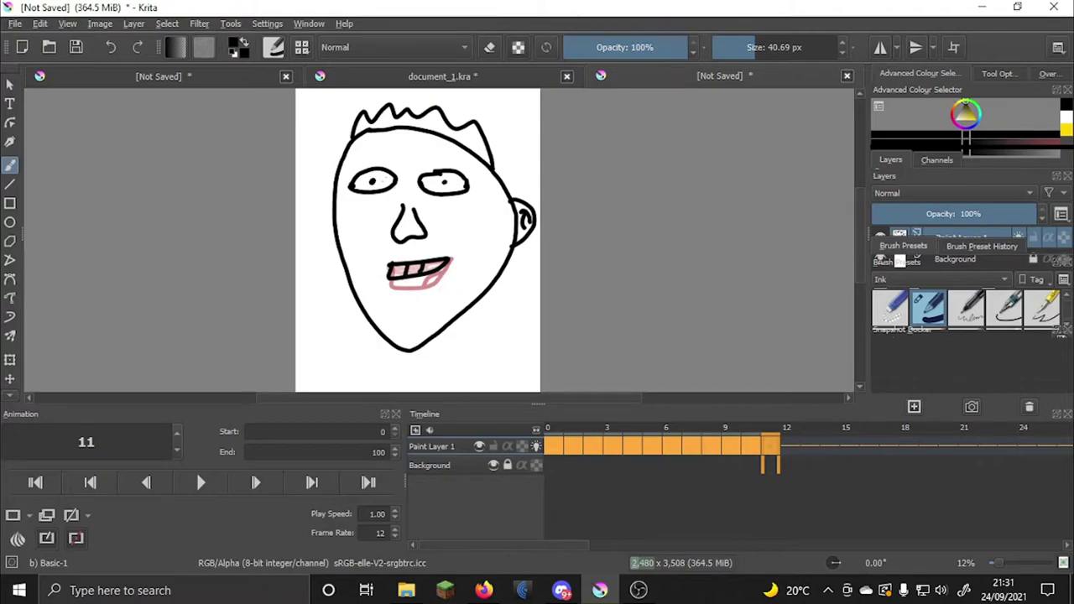
key(Right)
key(Right)
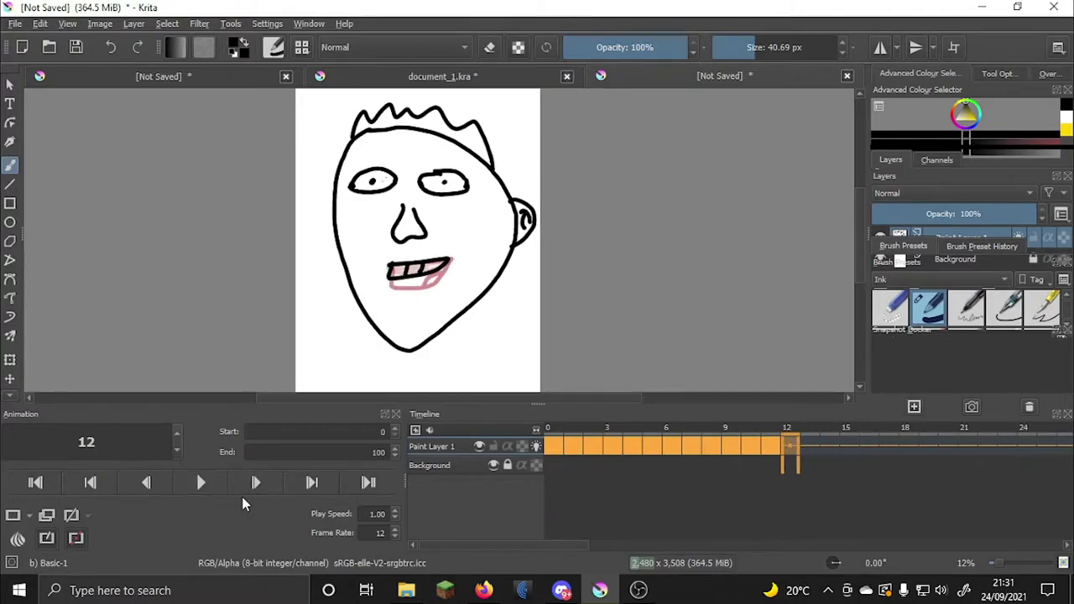
Play the animation and switch between frames 10 to 13 to review the toothed mouth
click(752, 444)
click(785, 450)
click(201, 487)
click(201, 486)
click(808, 447)
click(214, 485)
click(201, 482)
click(789, 449)
click(200, 482)
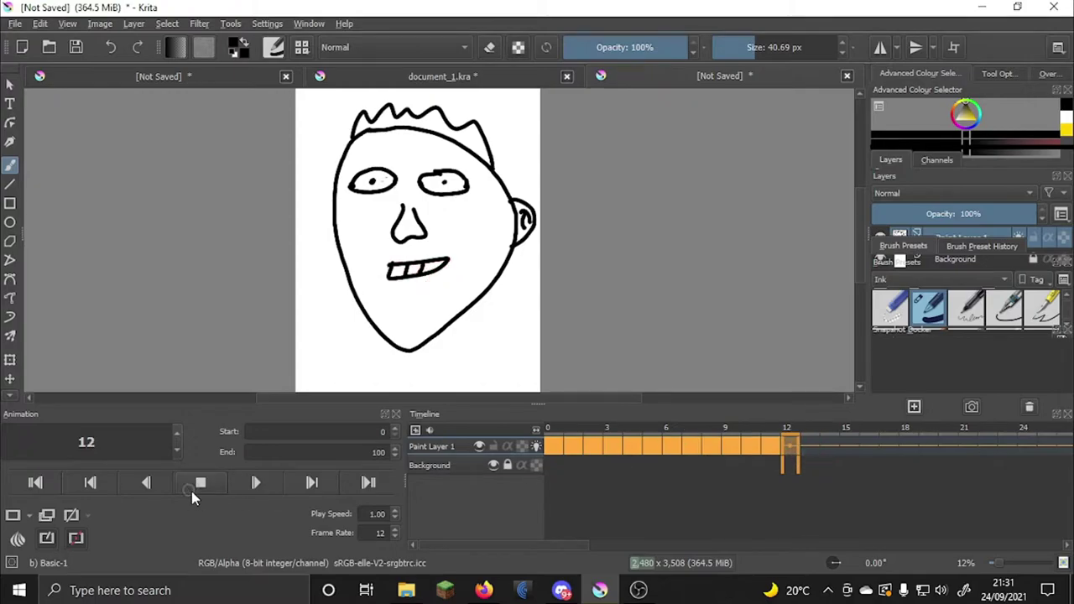
Replace the toothed mouth in frame 12 with an angular open mouth with a tongue and play the animation from frame 13
key(e)
mouse_move(390, 266)
mouse_down()
mouse_move(397, 275)
mouse_move(402, 263)
mouse_move(450, 260)
mouse_move(431, 284)
mouse_move(393, 261)
mouse_move(445, 267)
mouse_up()
key(e)
click(255, 483)
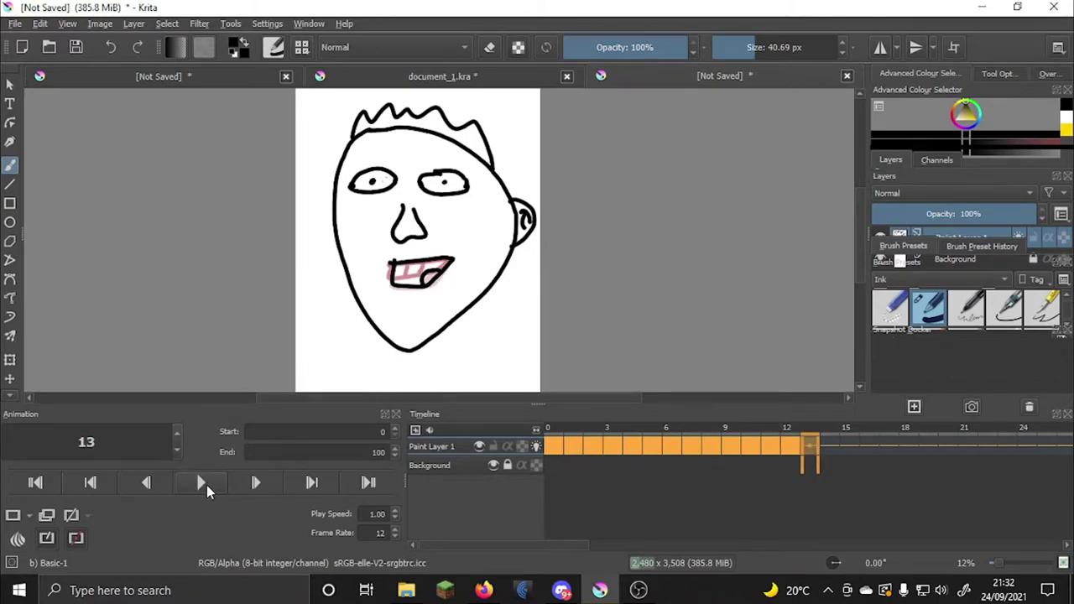
click(201, 482)
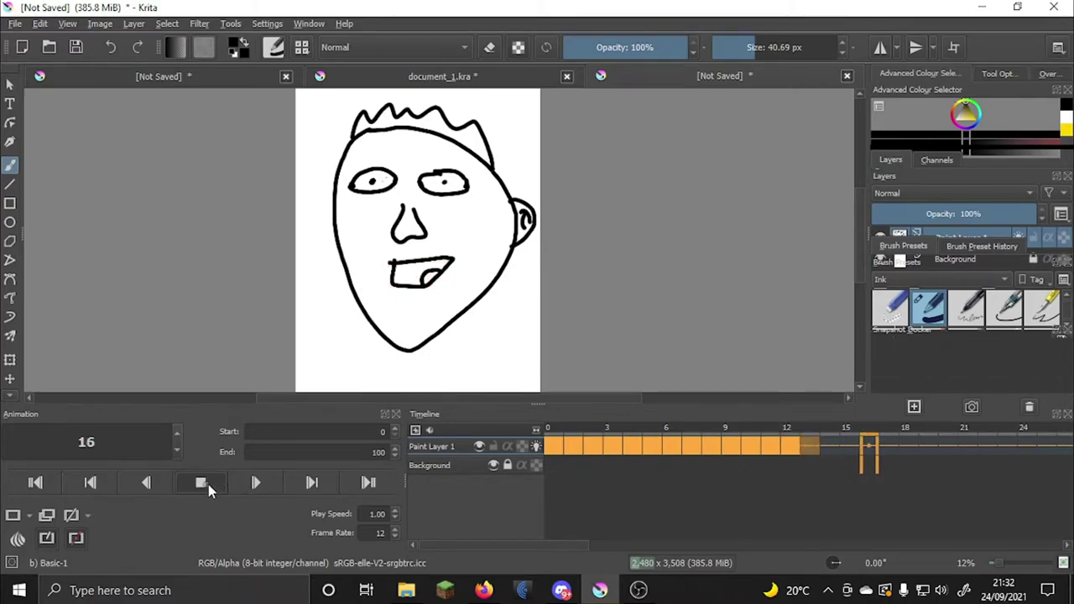
click(200, 482)
Erase the mouth in frame 13, draw a curved smile line, and play the animation
key(e)
mouse_move(430, 257)
mouse_down()
mouse_move(430, 284)
mouse_move(454, 259)
mouse_up()
key(e)
click(256, 483)
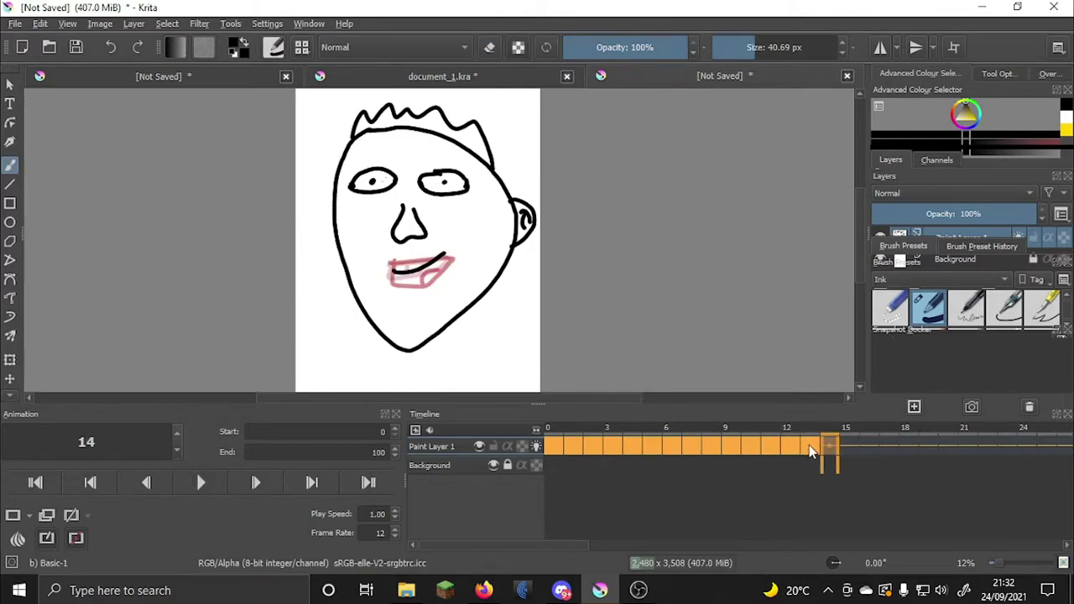
click(256, 482)
click(256, 483)
click(200, 483)
Replace the smile line in frame 14 with a shallow angular open mouth with a tongue and play the animation
key(e)
mouse_move(391, 273)
mouse_down()
mouse_move(429, 264)
mouse_move(393, 264)
mouse_move(442, 271)
mouse_move(409, 281)
mouse_move(392, 262)
mouse_up()
key(e)
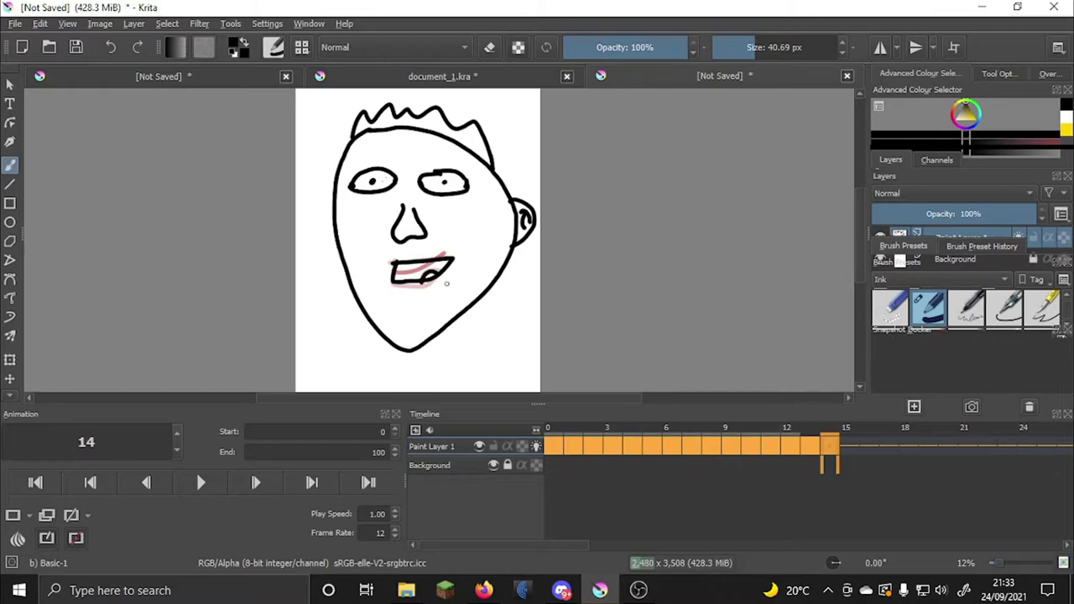
click(846, 450)
click(205, 483)
click(208, 484)
click(868, 451)
click(853, 447)
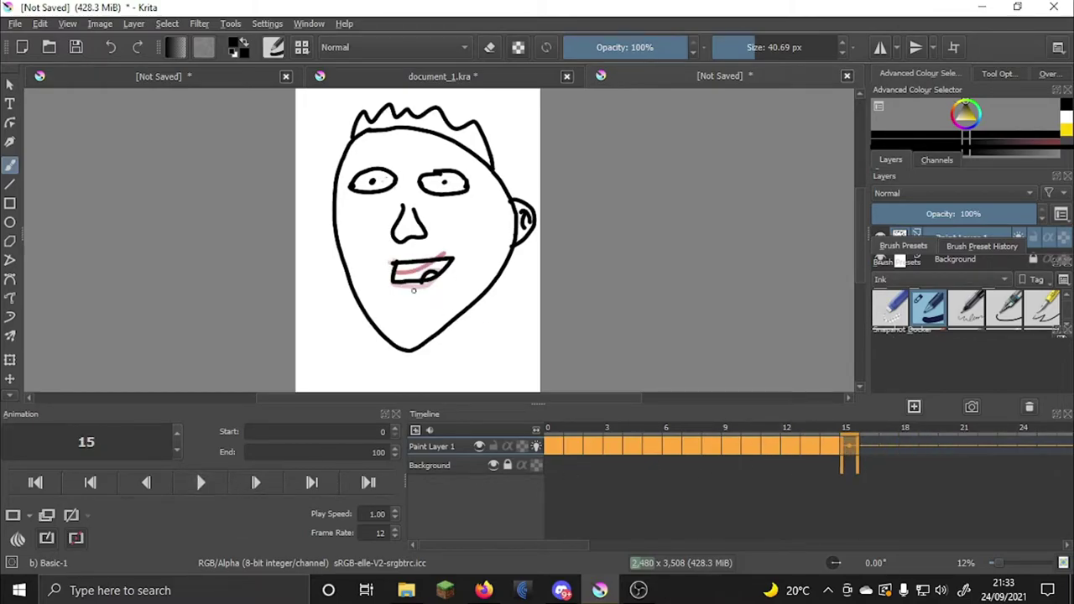
Undo the mouth strokes at frame 14 and redraw a deeper, rounded open mouth with a tongue
key(ctrl+z)
key(ctrl+z)
key(ctrl+z)
key(e)
key(e)
mouse_move(387, 262)
mouse_down()
mouse_move(444, 259)
mouse_move(424, 287)
mouse_move(393, 260)
mouse_up()
drag(421, 289, 440, 275)
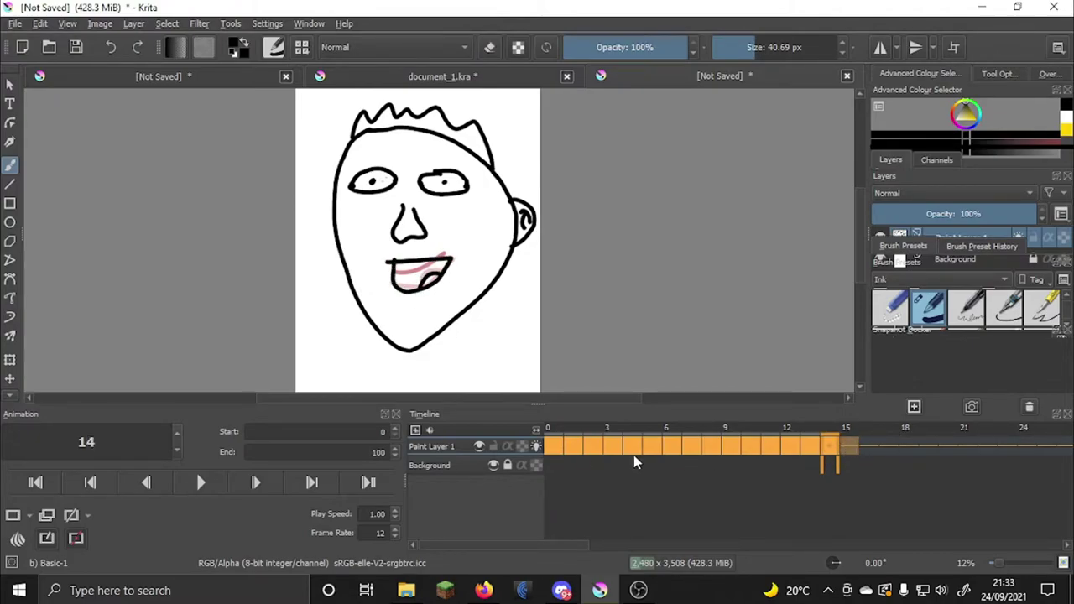
Erase the mouth in frame 15, draw a shallower open mouth with a tongue, and advance to frame 16
key(Right)
key(Left)
key(Right)
key(e)
mouse_move(451, 261)
mouse_down()
mouse_move(392, 296)
mouse_move(394, 261)
mouse_move(384, 269)
mouse_move(430, 251)
mouse_move(437, 259)
mouse_move(393, 280)
mouse_up()
key(e)
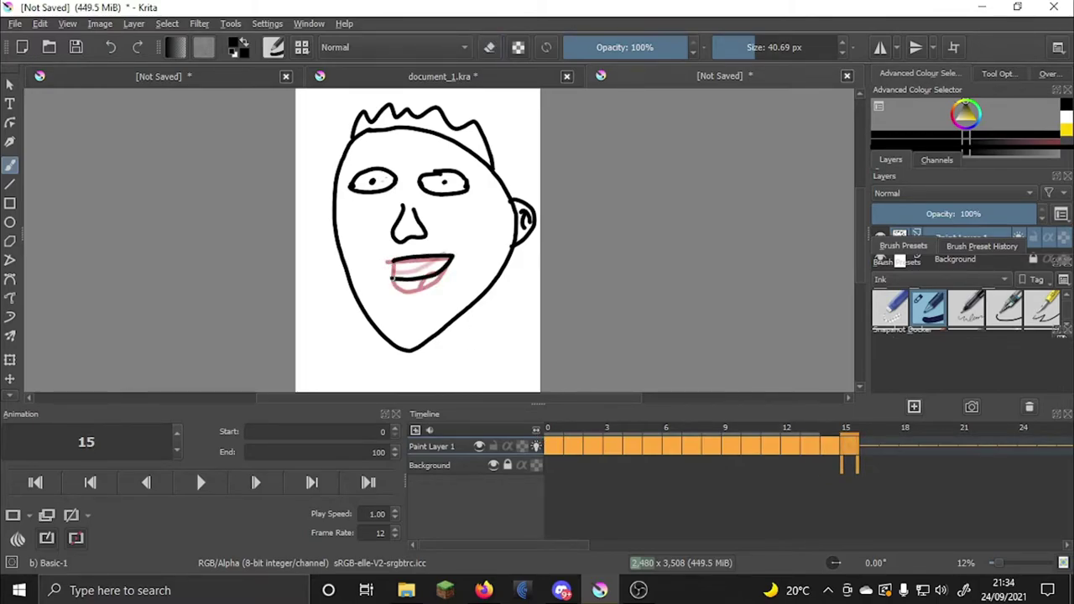
key(Right)
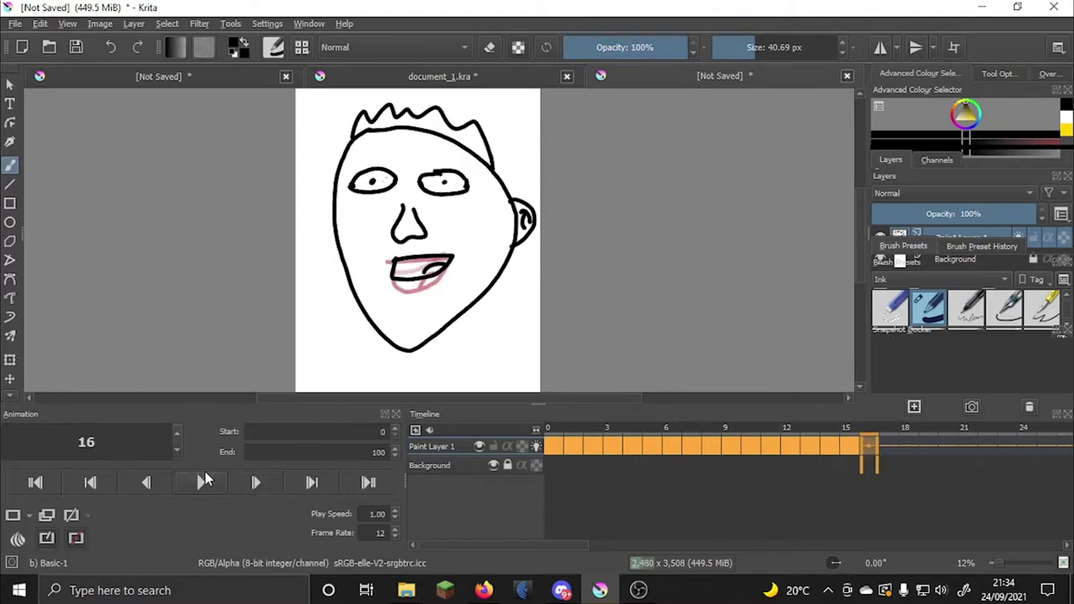
Erase the mouth and pupils in frame 16, draw half-closed eyelid lines across both eyes, and draw a shallow angular mouth with an inner line
key(e)
mouse_move(453, 267)
mouse_down()
mouse_move(404, 276)
mouse_move(393, 262)
mouse_move(439, 252)
mouse_up()
key(e)
drag(450, 179, 465, 185)
drag(354, 186, 394, 181)
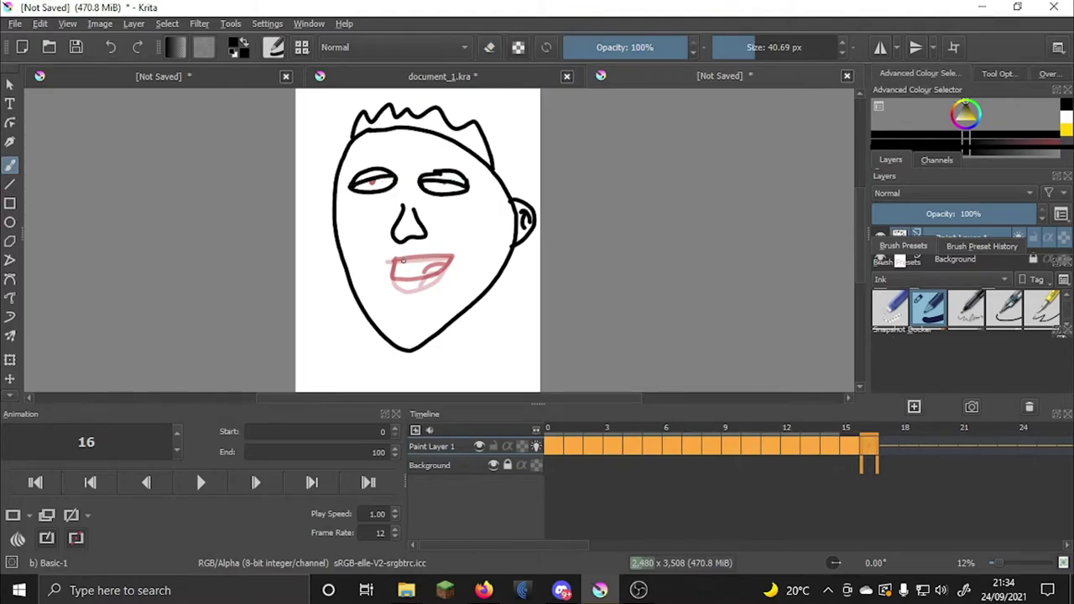
mouse_move(390, 258)
mouse_down()
mouse_move(452, 255)
mouse_move(391, 261)
mouse_up()
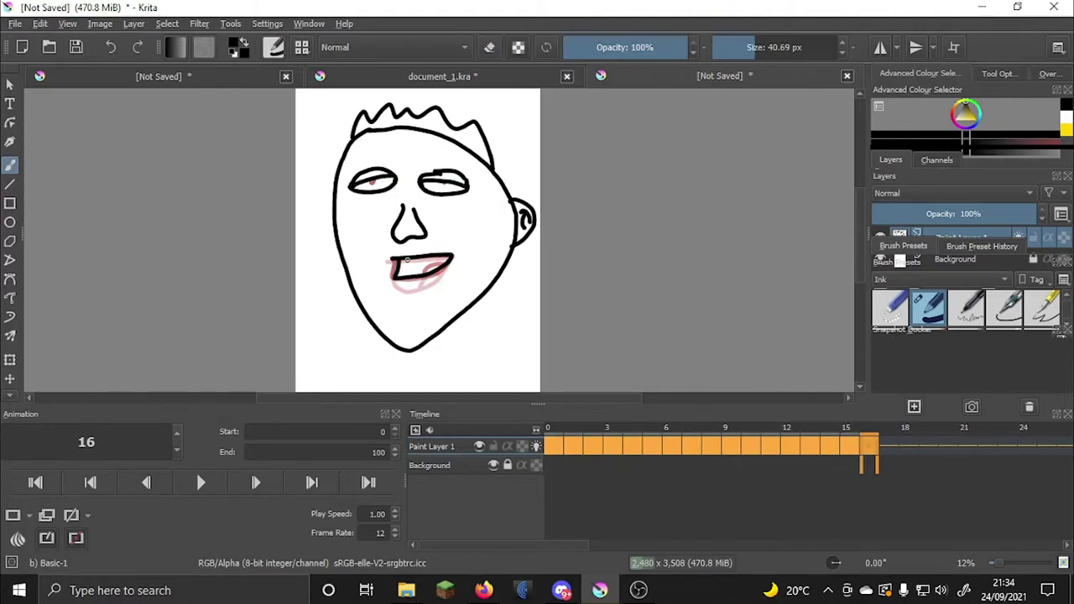
Play the animation and check frames 16 to 20 around the half-closed eyes
click(888, 447)
click(202, 483)
click(202, 483)
click(908, 447)
click(202, 483)
click(202, 484)
click(889, 447)
click(910, 448)
click(926, 449)
click(948, 447)
click(873, 448)
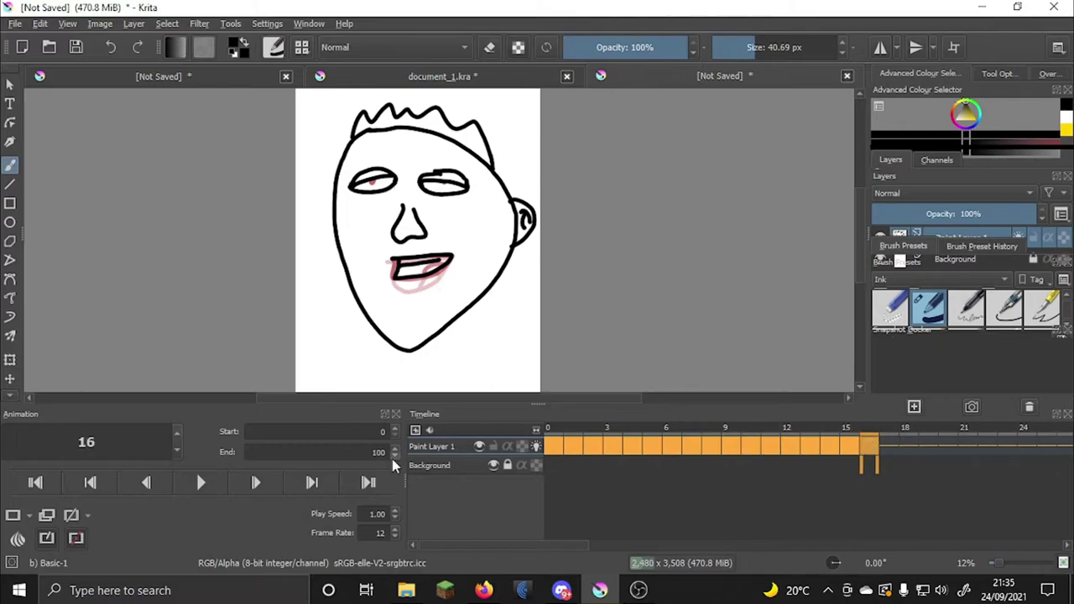
Erase the mouth in frame 17, draw a slightly deeper angular open mouth with a tongue, and advance to frame 18
key(e)
mouse_move(394, 265)
mouse_down()
mouse_move(453, 253)
mouse_move(426, 271)
mouse_up()
key(e)
click(906, 453)
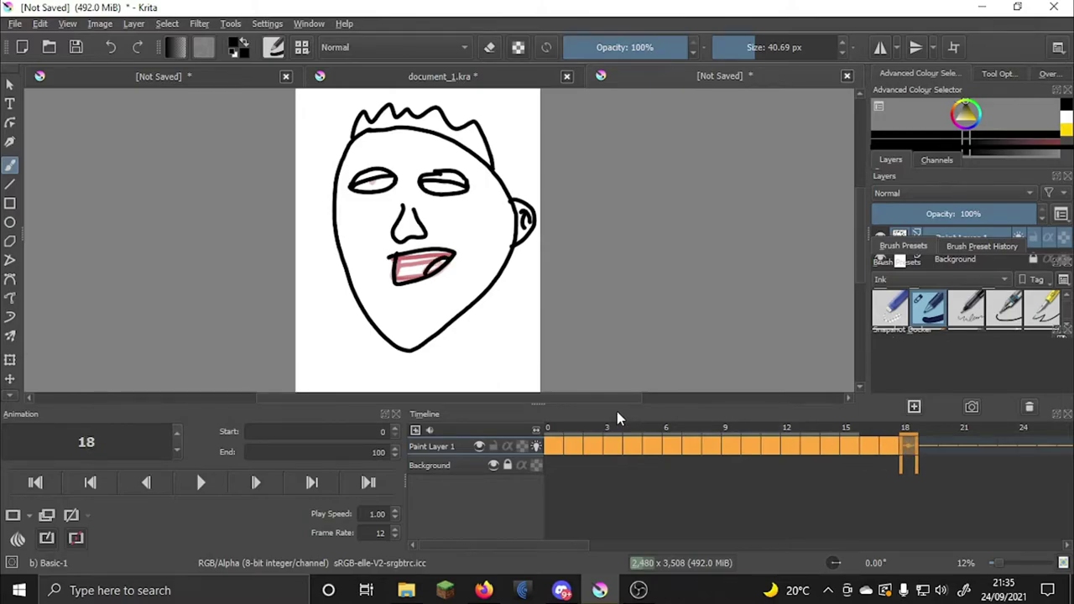
Replace the mouth in frame 18 with a rounded open mouth with a tongue and advance to frame 19
key(e)
mouse_move(384, 259)
mouse_down()
mouse_move(440, 250)
mouse_move(419, 277)
mouse_move(396, 275)
mouse_move(442, 260)
mouse_move(398, 257)
mouse_move(399, 285)
mouse_move(396, 262)
mouse_move(408, 282)
mouse_move(397, 261)
mouse_up()
key(e)
key(ctrl+z)
key(ctrl+z)
drag(429, 278, 448, 262)
click(928, 447)
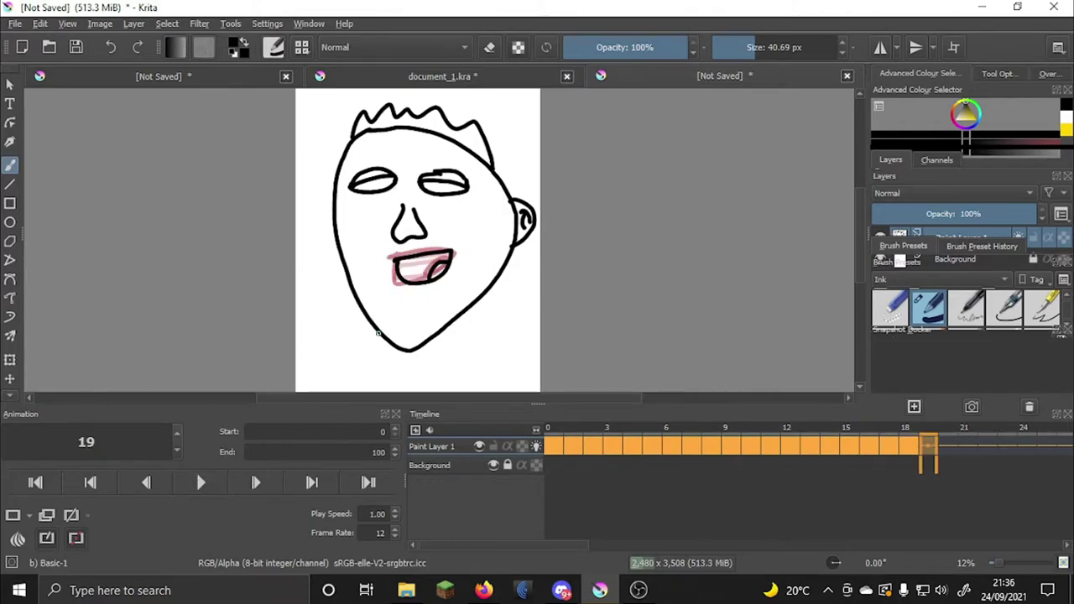
Erase the mouth in frame 19 and draw a small round mouth filled with black
key(e)
mouse_move(448, 280)
mouse_down()
mouse_move(411, 293)
mouse_move(430, 256)
mouse_move(387, 276)
mouse_move(423, 255)
mouse_up()
key(e)
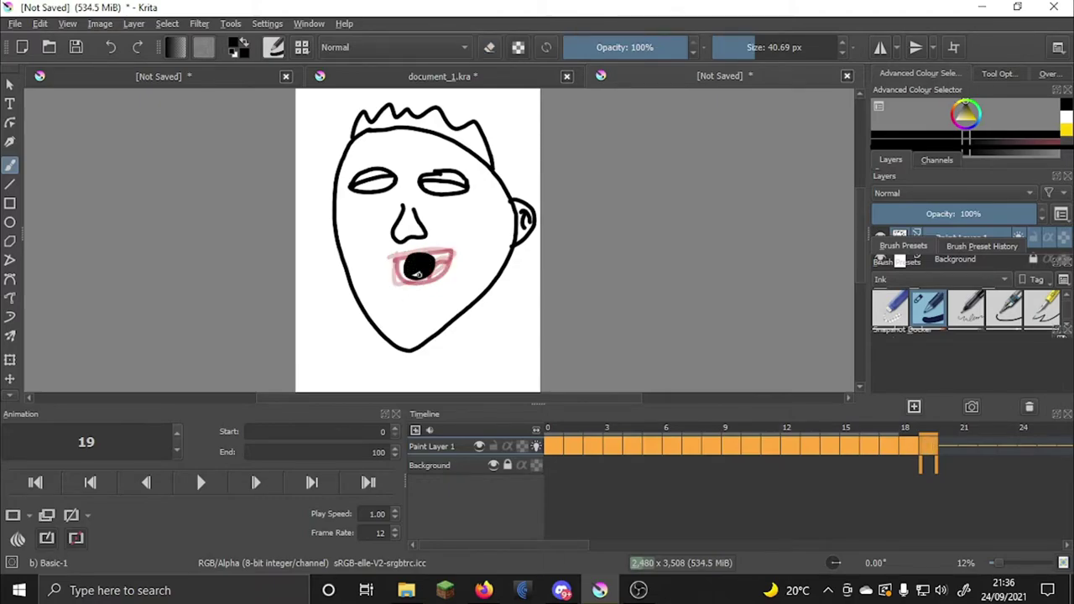
Return to frame 17, erase the eyelid lines, redraw both pupils, and advance to frame 18
click(890, 446)
click(869, 446)
click(849, 446)
click(869, 447)
click(888, 445)
key(e)
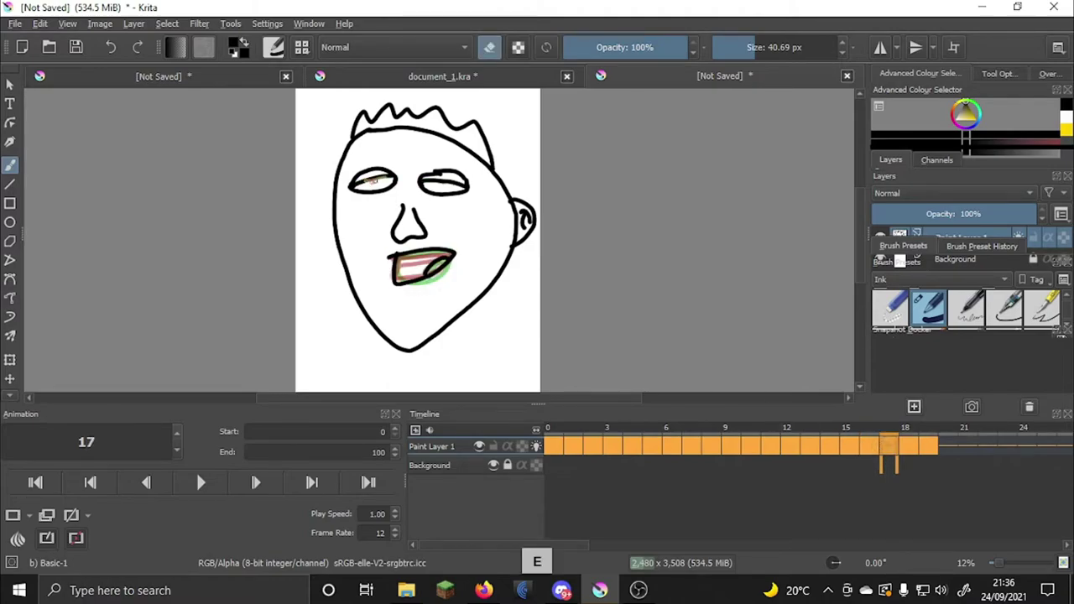
key(e)
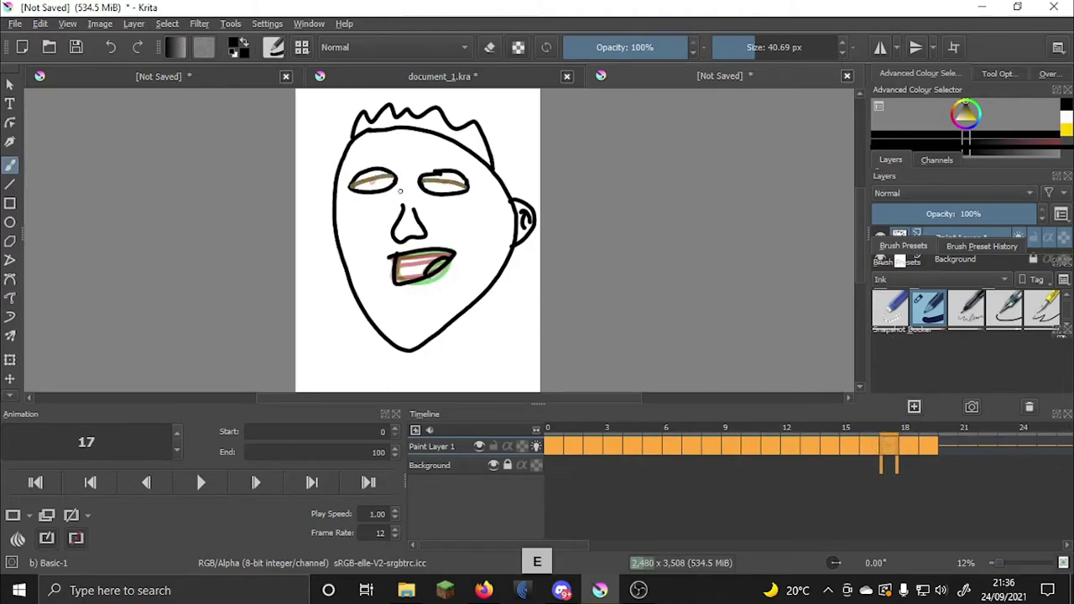
key(Right)
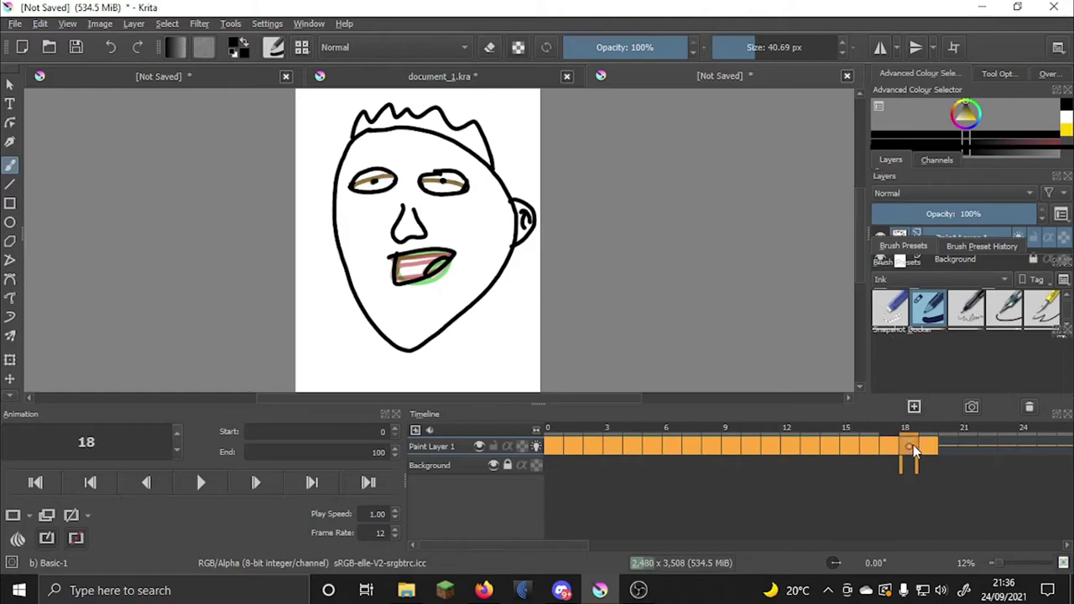
Erase the eyelid lines in frame 18, redraw the pupils in both eyes, and advance to frame 19
key(e)
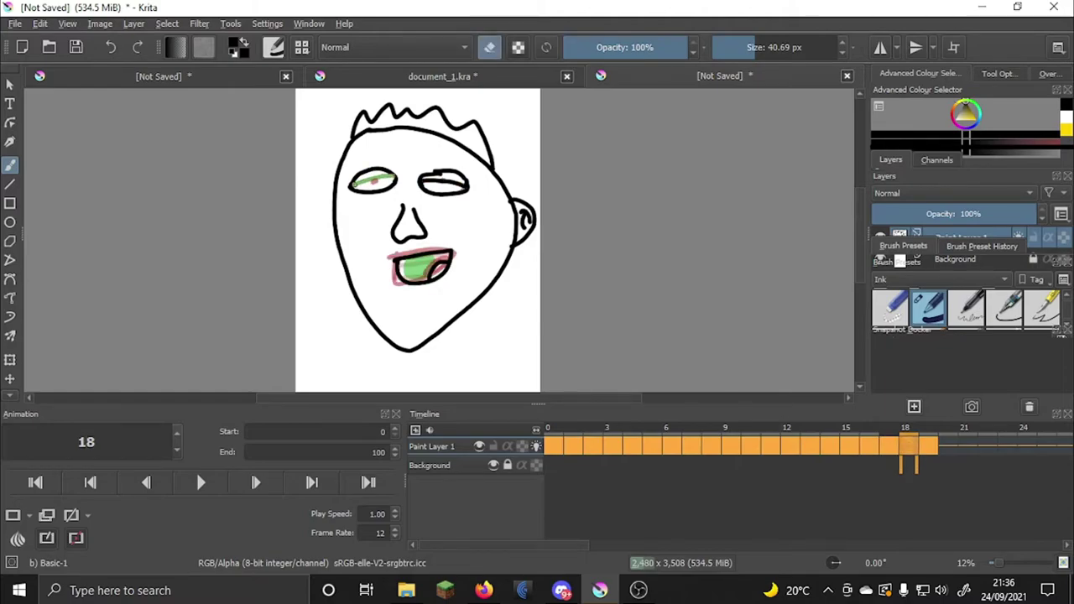
key(e)
click(442, 180)
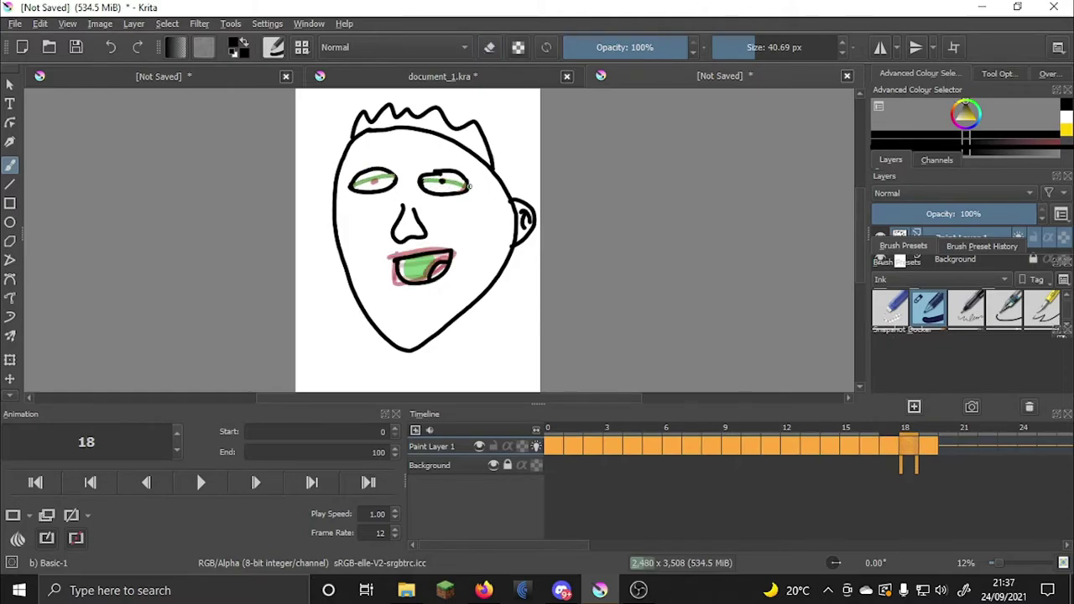
key(Right)
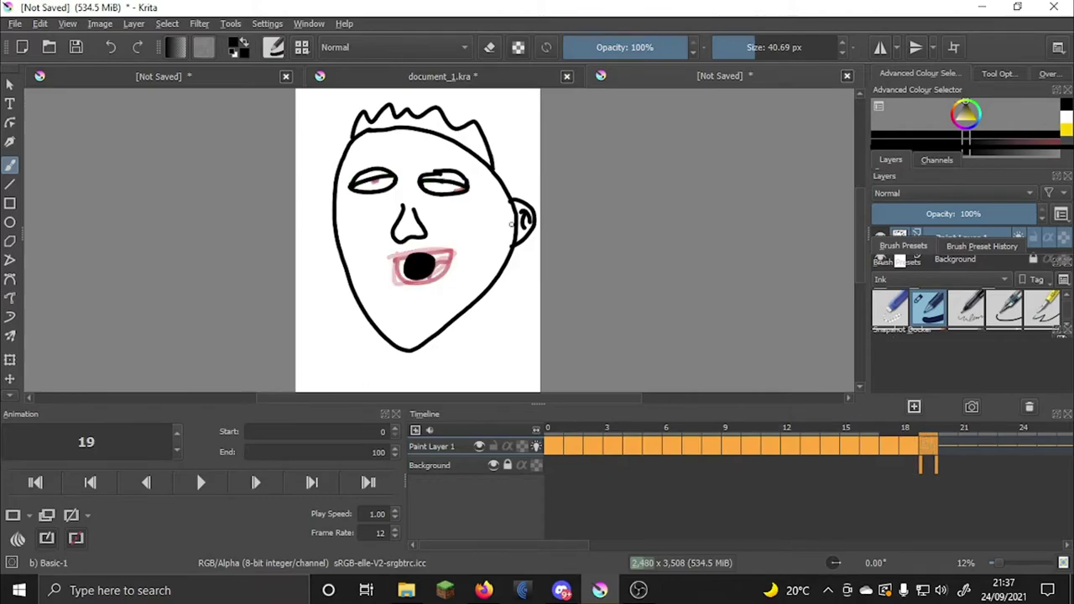
Erase the eyelid lines in frame 19 and redraw the pupils in both open eyes
key(e)
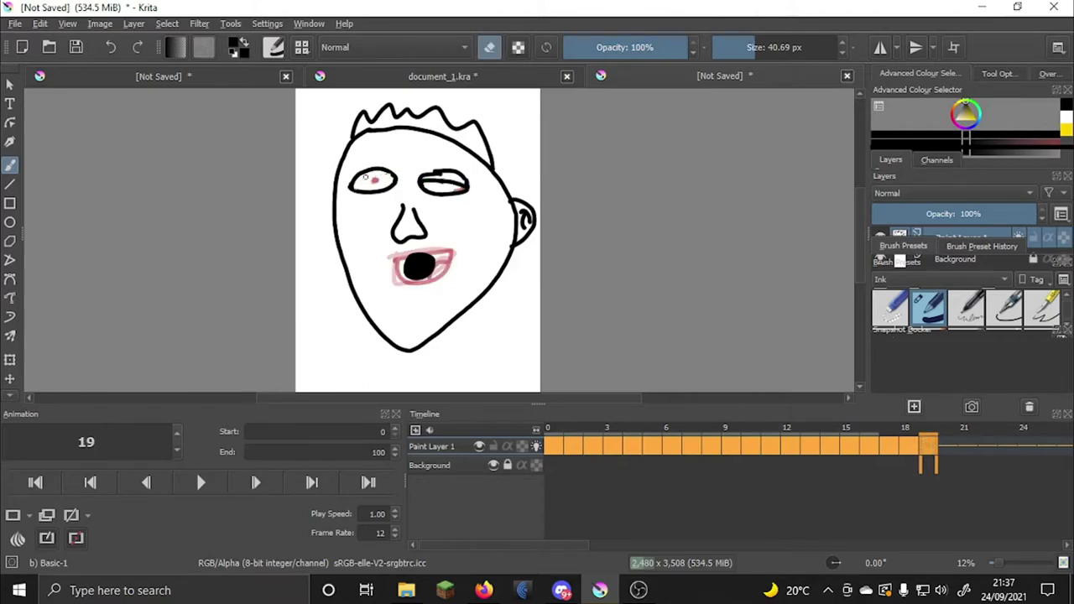
key(e)
key(e)
key(e)
click(442, 180)
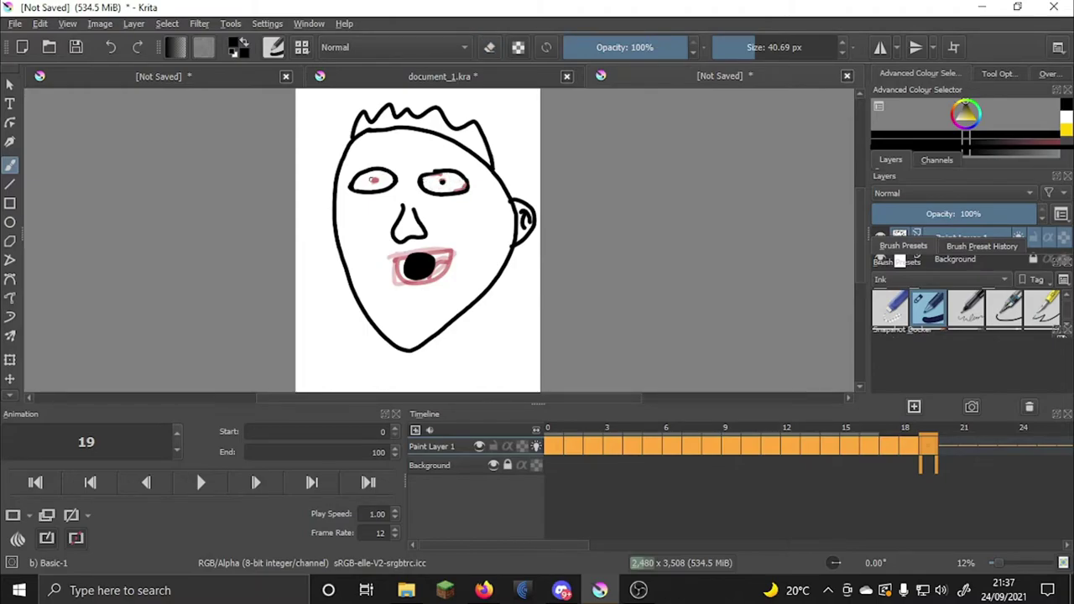
Go to frame 20 and erase the round black mouth
click(946, 449)
key(e)
drag(426, 270, 417, 257)
Play the animation repeatedly and check frames 19 to 22 for the mouth timing
click(208, 474)
click(206, 480)
click(932, 450)
click(946, 450)
click(205, 486)
click(206, 486)
click(966, 448)
click(201, 484)
click(201, 483)
click(987, 448)
click(208, 482)
click(206, 483)
click(165, 489)
click(200, 485)
click(199, 485)
Draw a flat, wide black-filled mouth in frame 20 and advance to frame 22
key(Left)
key(Left)
key(Right)
key(e)
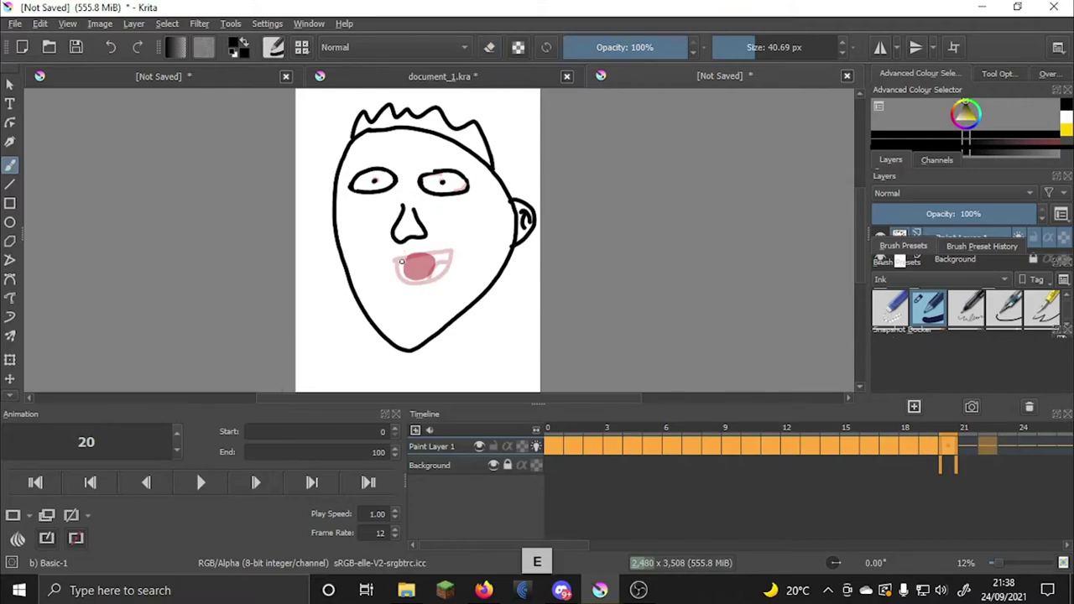
drag(404, 264, 434, 265)
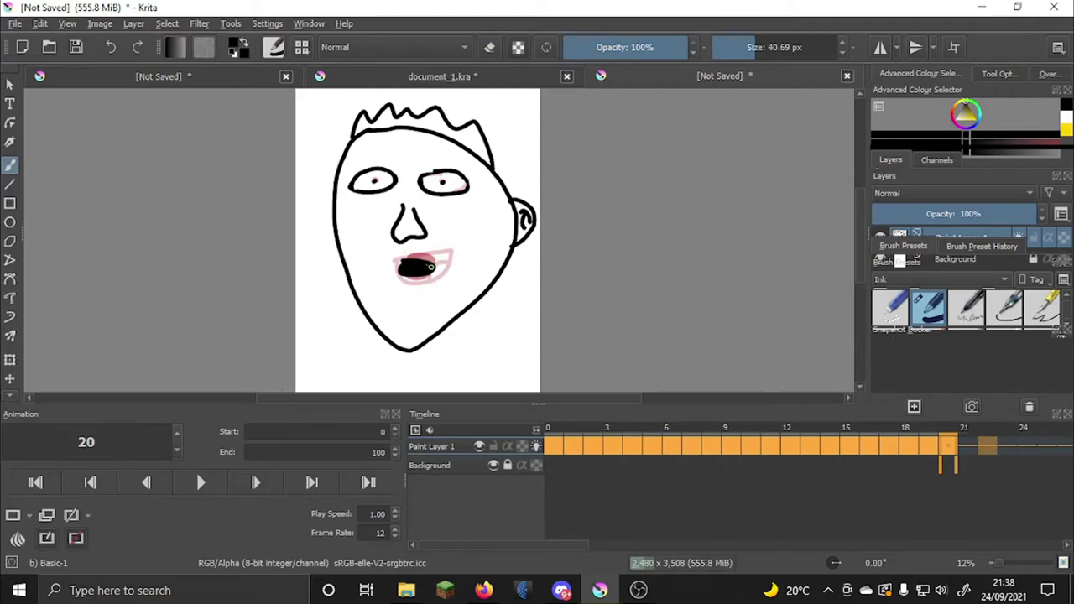
key(Right)
key(Right)
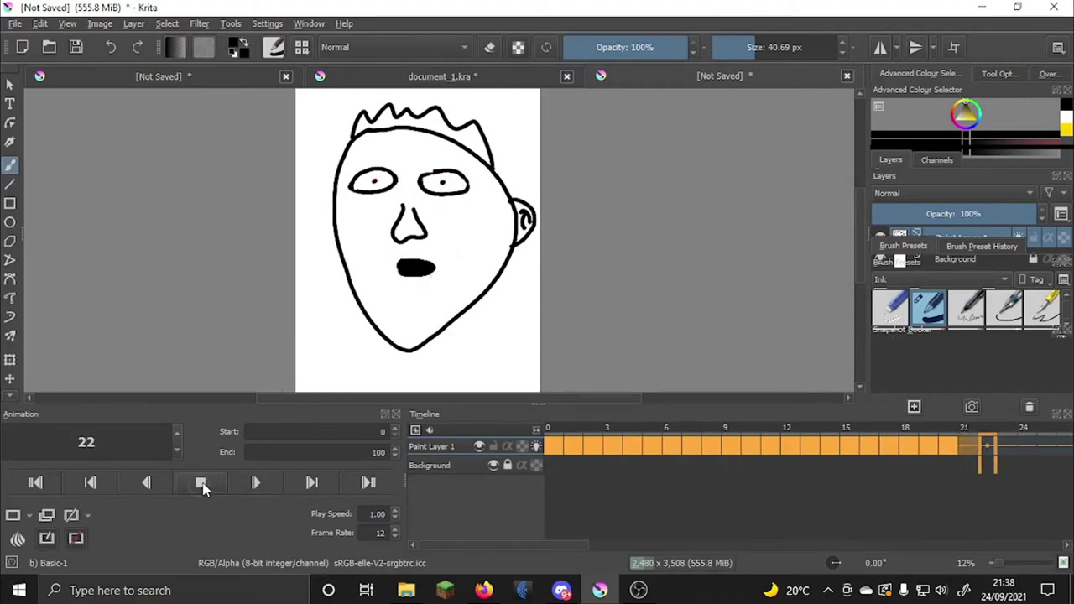
Replace the mouth in frame 21 with a rounder black-filled mouth and advance to frame 22
key(Left)
key(e)
key(e)
drag(417, 267, 434, 257)
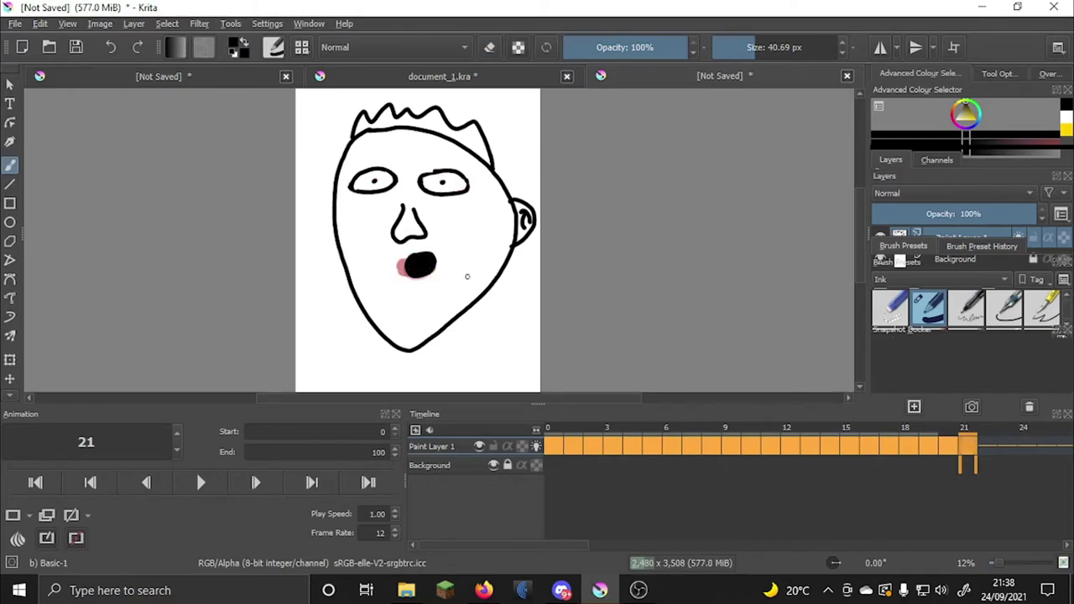
key(e)
key(e)
click(252, 483)
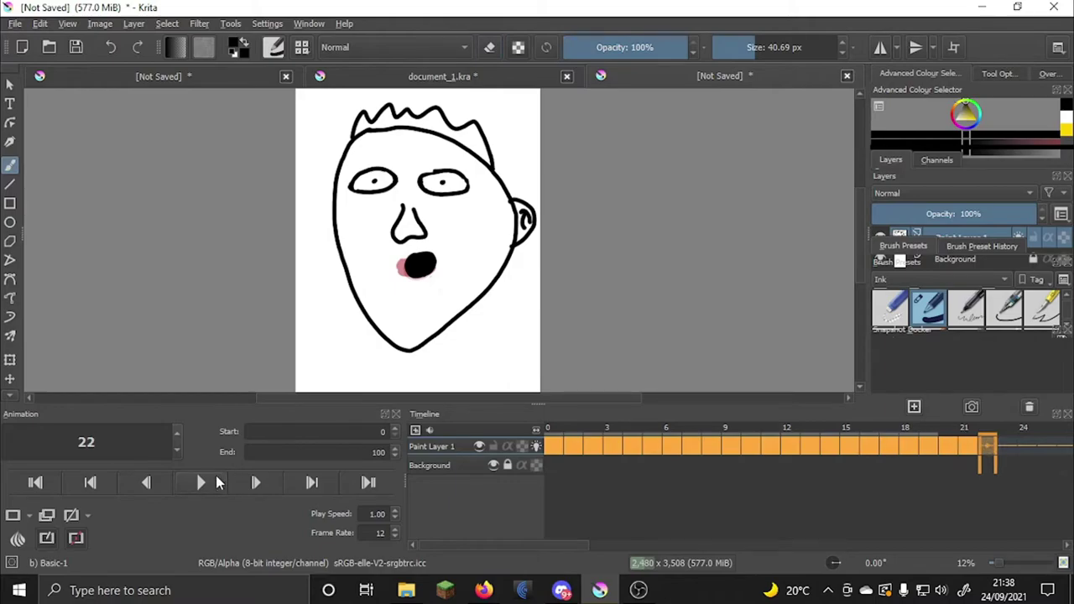
Play the animation, erase the black mouth in frame 22, and draw a shallow open mouth with a tongue
click(201, 484)
click(201, 484)
key(e)
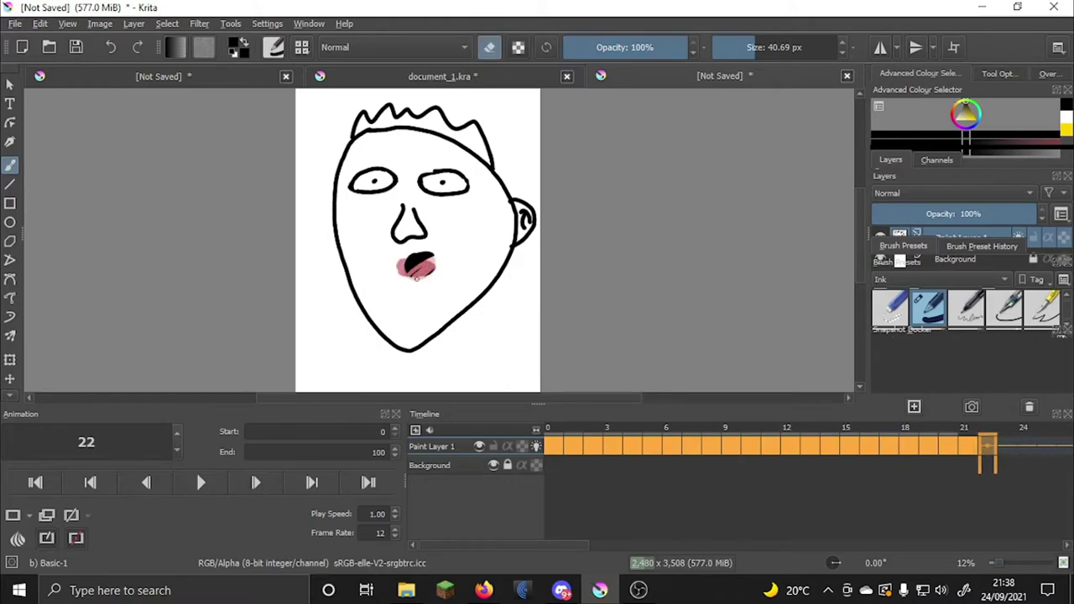
drag(408, 258, 424, 254)
key(e)
mouse_move(387, 253)
mouse_down()
mouse_move(437, 250)
mouse_move(388, 255)
mouse_up()
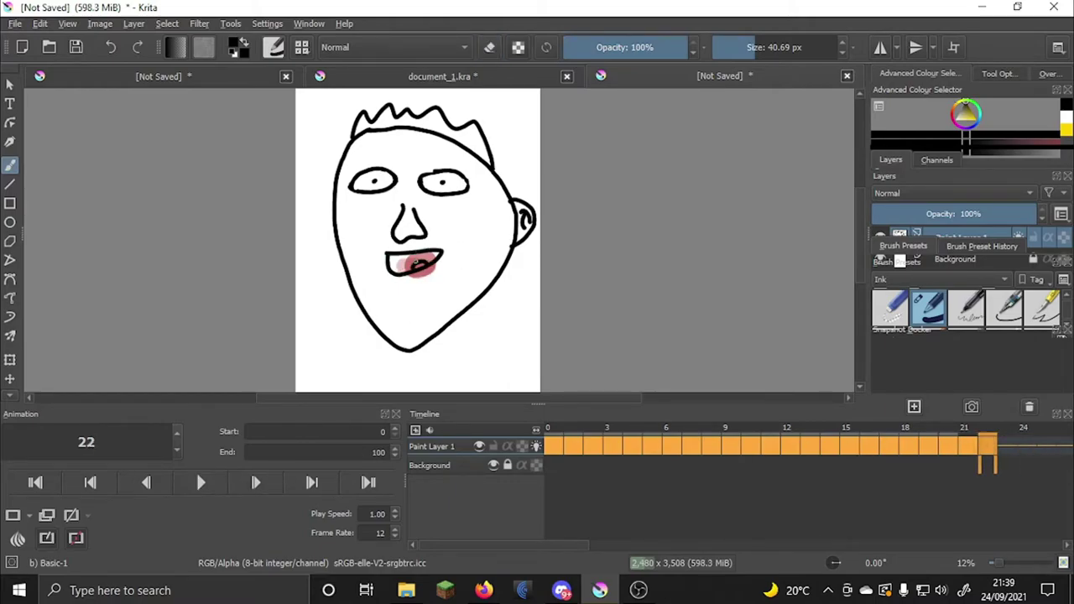
Erase the mouth in frame 23 and draw a deeper, rounded open mouth with a tongue
key(Right)
key(e)
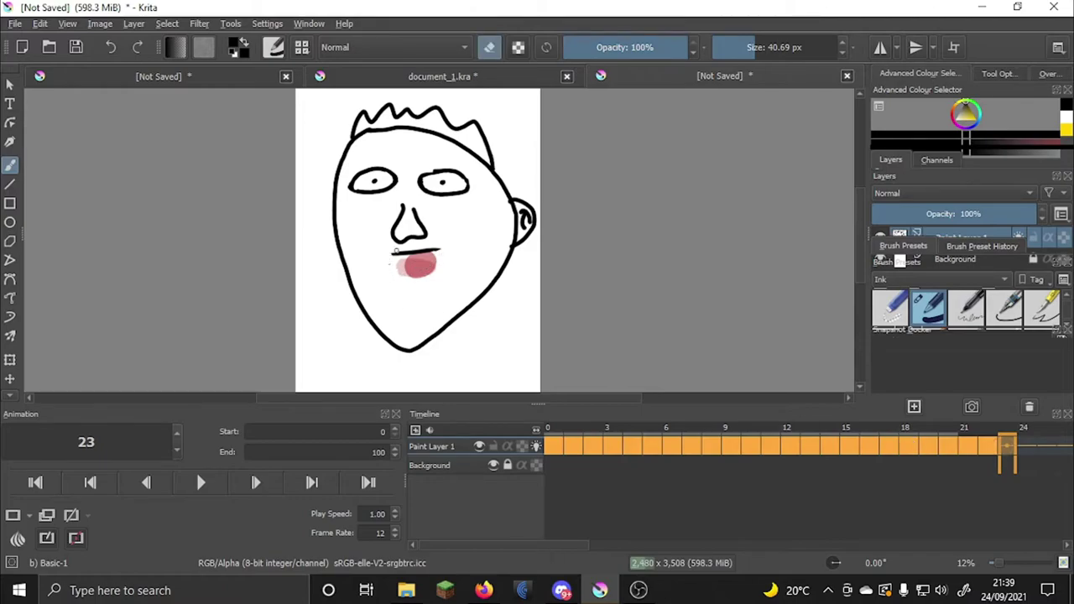
key(e)
mouse_move(386, 253)
mouse_down()
mouse_move(438, 250)
mouse_move(420, 274)
mouse_up()
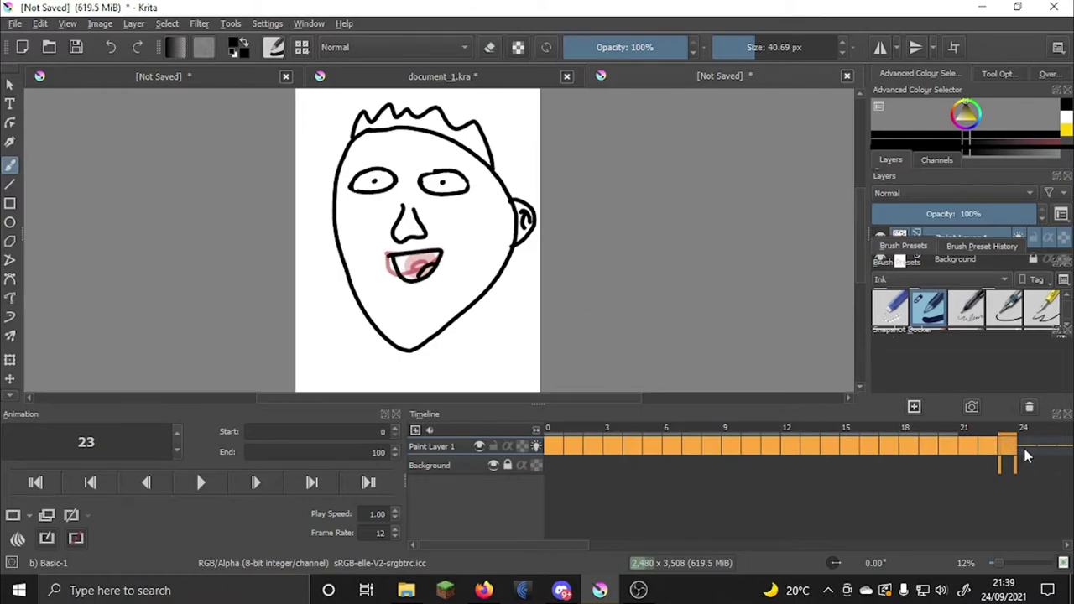
Replace the mouth in frame 24 with a shallow angular open mouth with a tongue and advance to frame 25
key(Right)
key(Right)
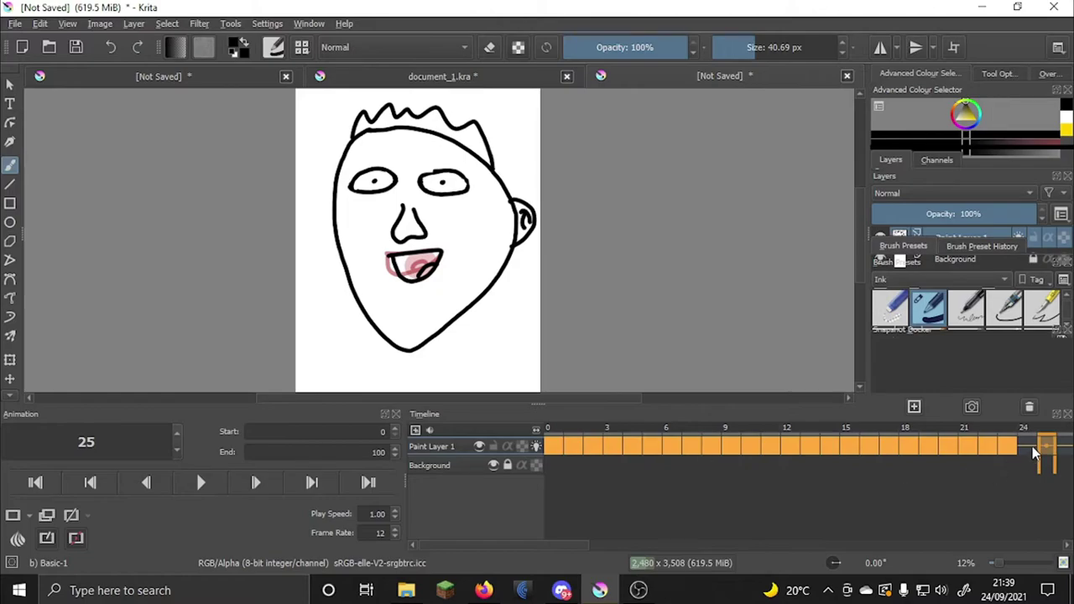
key(Left)
key(e)
drag(437, 262, 411, 283)
drag(444, 250, 438, 250)
key(e)
drag(391, 254, 402, 253)
click(1040, 472)
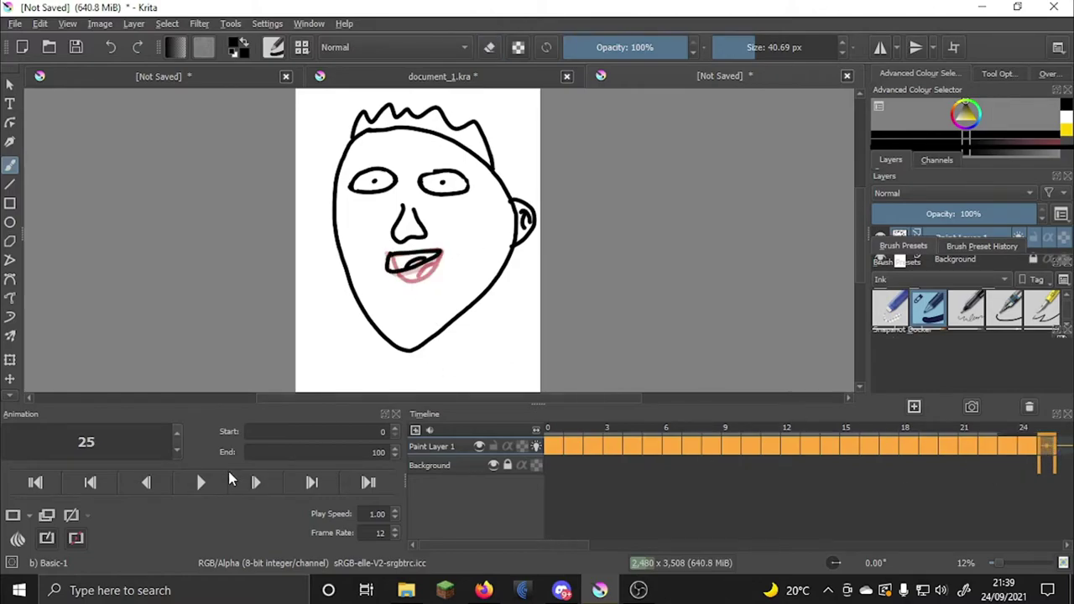
Erase the mouth in frame 25, draw a wide curved open mouth with a small tongue, and advance to frame 26
key(e)
mouse_move(386, 256)
mouse_down()
mouse_move(438, 250)
mouse_move(397, 274)
mouse_up()
key(e)
key(Right)
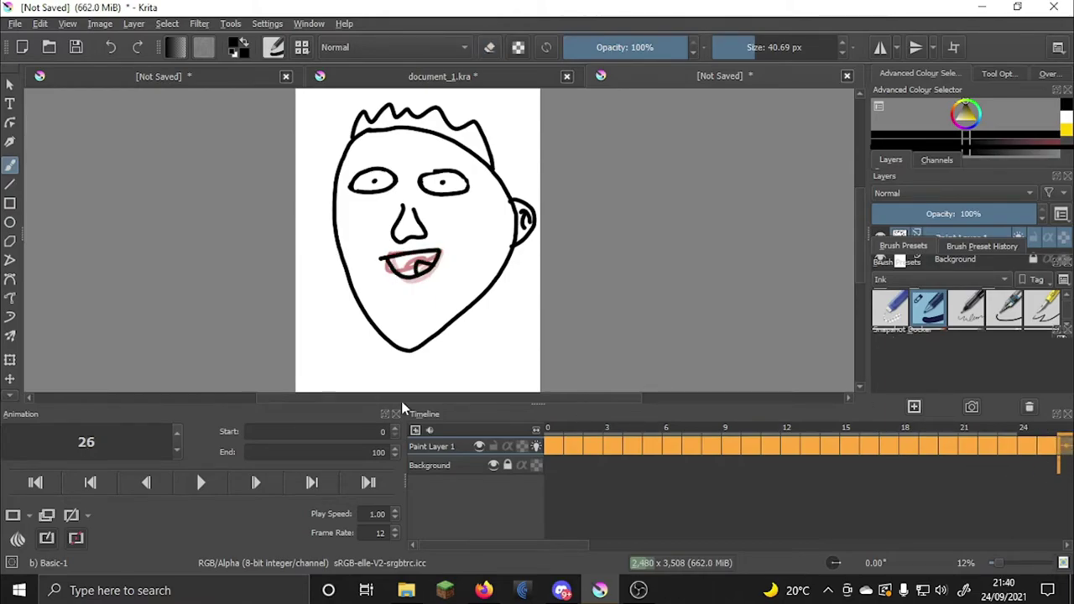
Replace the mouth in frame 26 with a black-filled oval mouth and advance to frame 27
drag(486, 545, 548, 543)
key(Right)
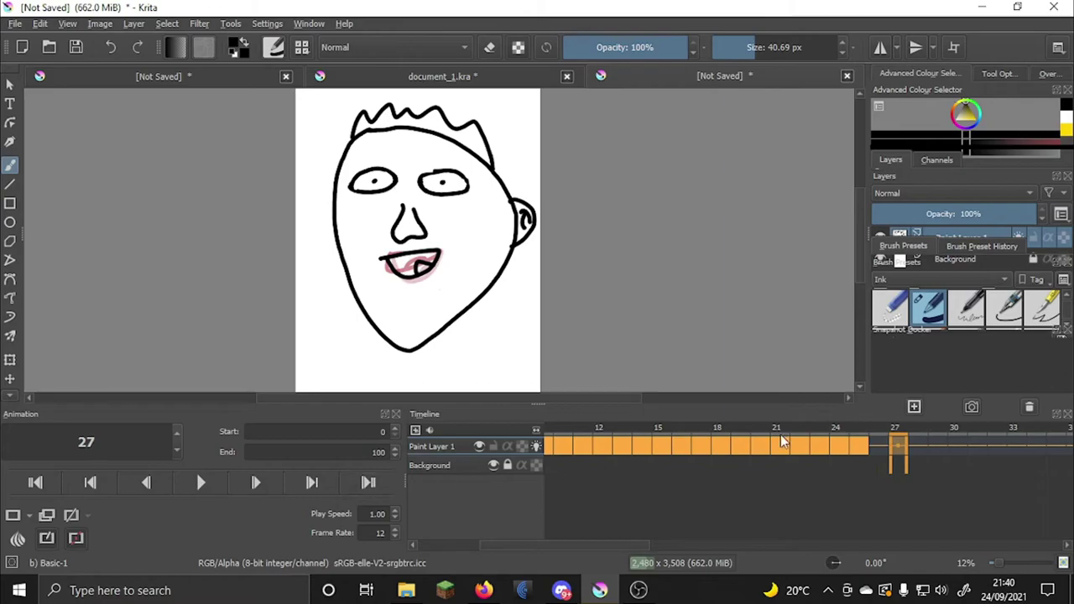
key(comma)
key(e)
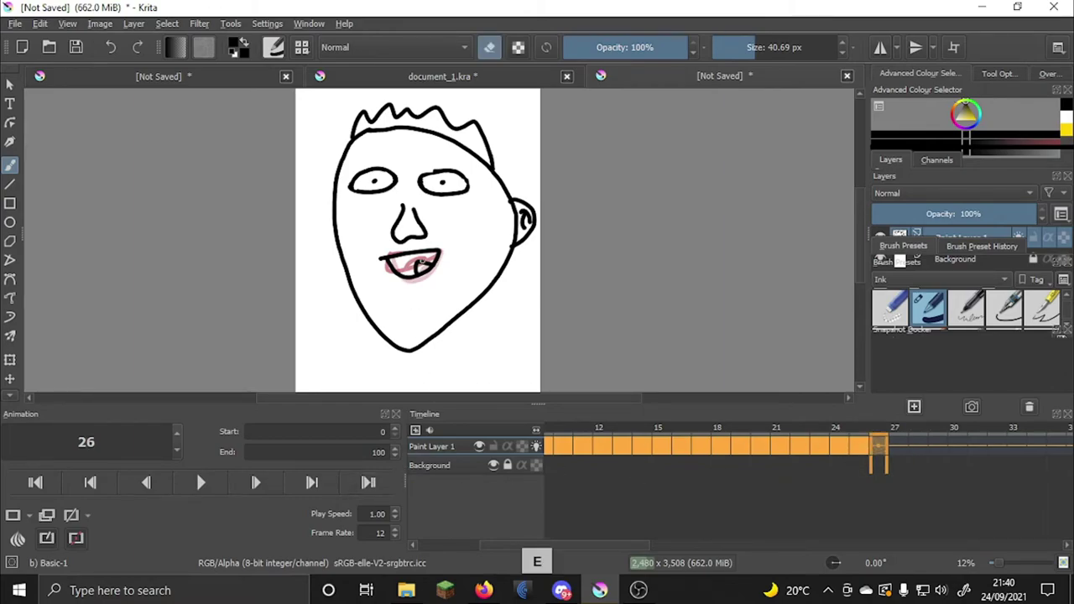
mouse_move(436, 259)
mouse_down()
mouse_move(393, 262)
mouse_move(408, 269)
mouse_up()
key(e)
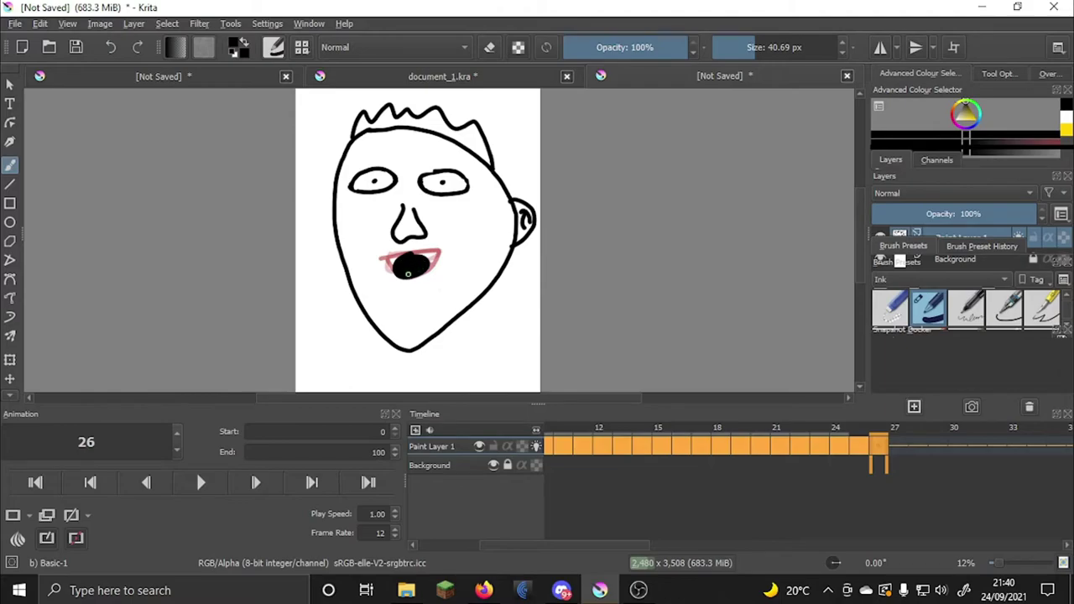
key(period)
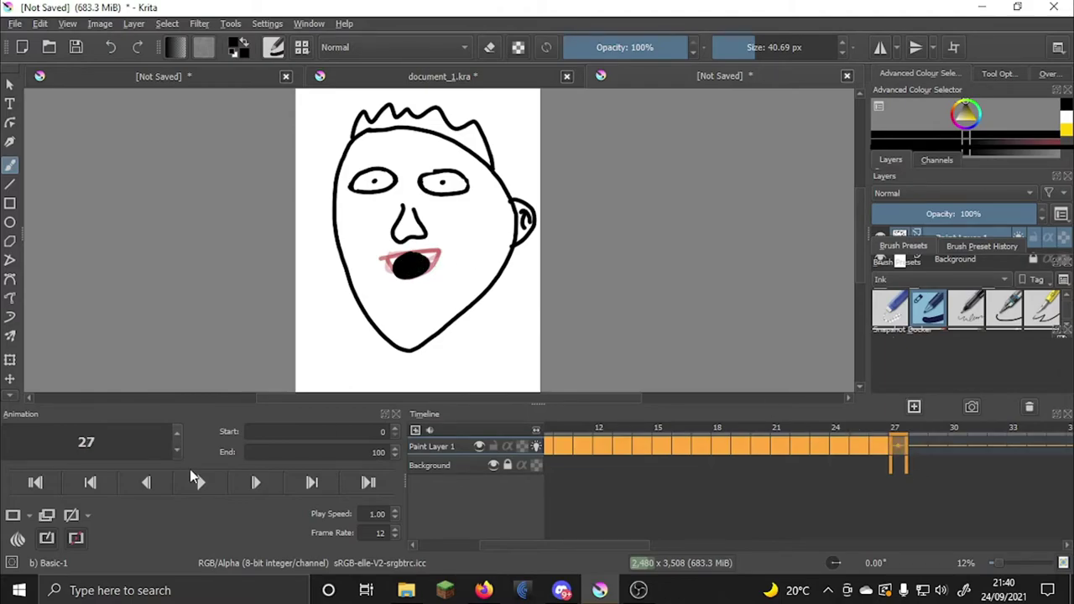
Erase the oval mouth in frame 27, draw an angular open mouth with a tongue, and advance to frame 28
key(e)
mouse_move(422, 263)
mouse_down()
mouse_move(411, 273)
mouse_move(399, 258)
mouse_move(424, 276)
mouse_move(387, 257)
mouse_up()
key(e)
key(period)
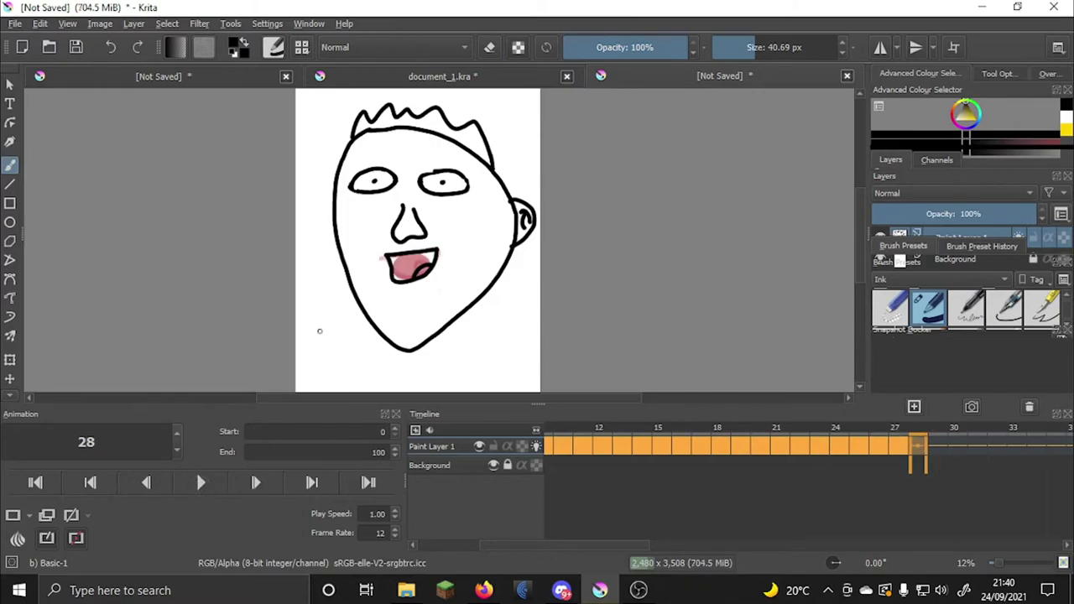
Erase and redraw the mouth in frame 28, and play the animation
key(e)
mouse_move(435, 252)
mouse_down()
mouse_move(394, 267)
mouse_move(406, 272)
mouse_move(388, 255)
mouse_up()
key(e)
click(199, 483)
click(199, 483)
click(255, 483)
click(202, 484)
click(201, 484)
click(919, 450)
Erase and redraw the mouth in frame 29, and advance to frame 30
key(period)
mouse_move(419, 262)
mouse_down()
mouse_move(392, 262)
mouse_move(387, 250)
mouse_move(438, 248)
mouse_move(387, 276)
mouse_move(388, 253)
mouse_move(434, 260)
mouse_up()
key(e)
click(958, 446)
Redraw the mouth in frame 30 as an open mouth with a tongue, undoing a stray stroke, and advance to frame 31
key(e)
key(e)
key(ctrl+z)
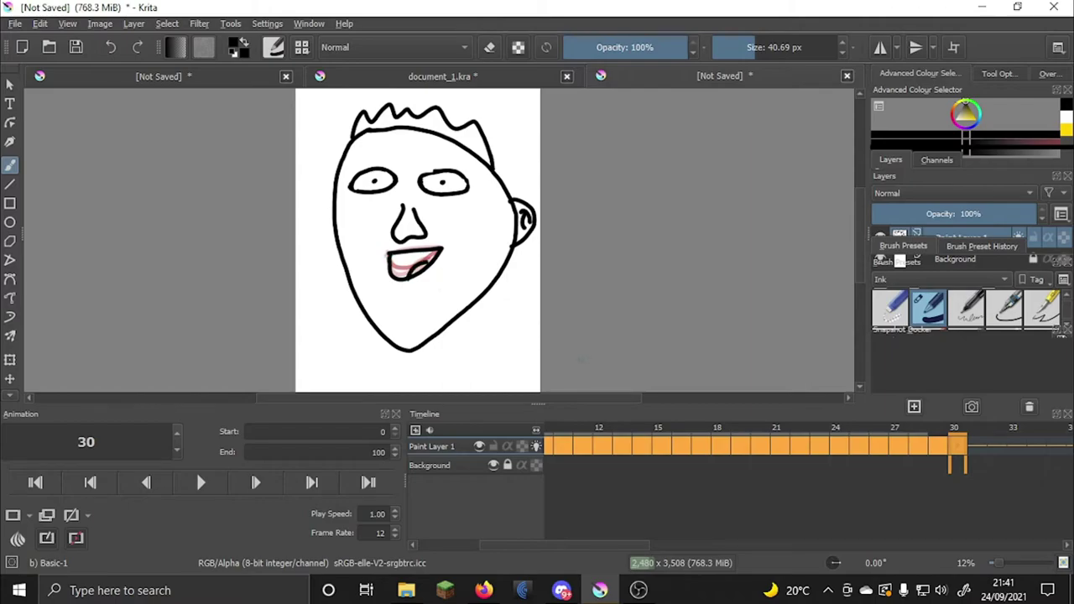
key(e)
key(Right)
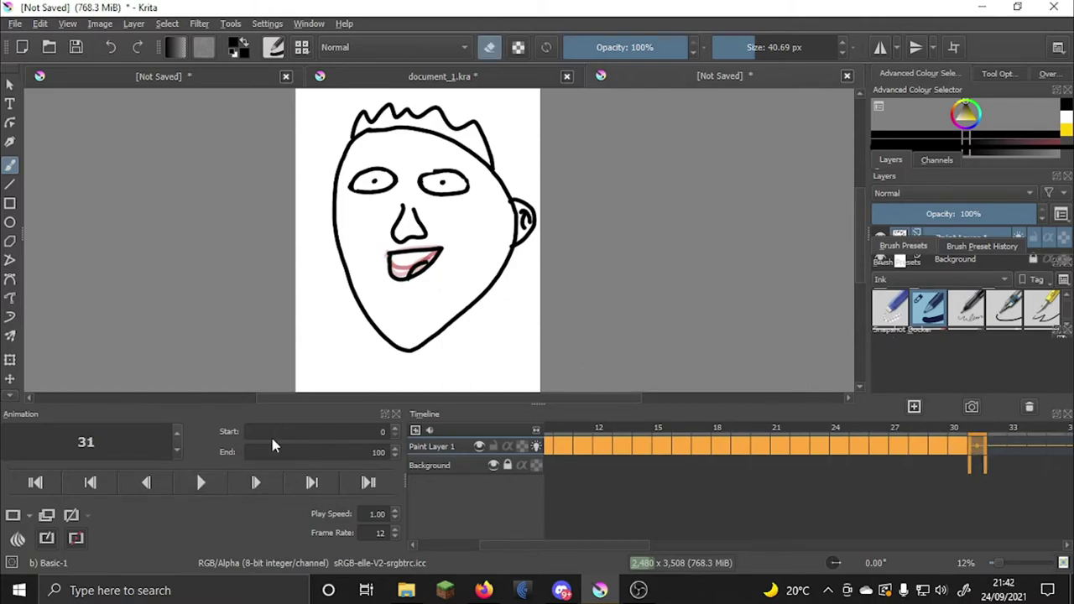
Erase the open mouth in frame 31 and draw a thin, nearly closed mouth with teeth lines
key(e)
key(ctrl+z)
key(e)
mouse_move(436, 262)
mouse_down()
mouse_move(394, 279)
mouse_move(386, 266)
mouse_move(386, 253)
mouse_move(413, 244)
mouse_move(434, 249)
mouse_move(431, 265)
mouse_move(392, 260)
mouse_move(438, 248)
mouse_up()
key(e)
Play the animation, raise the frame rate to 13, and play it again
click(201, 483)
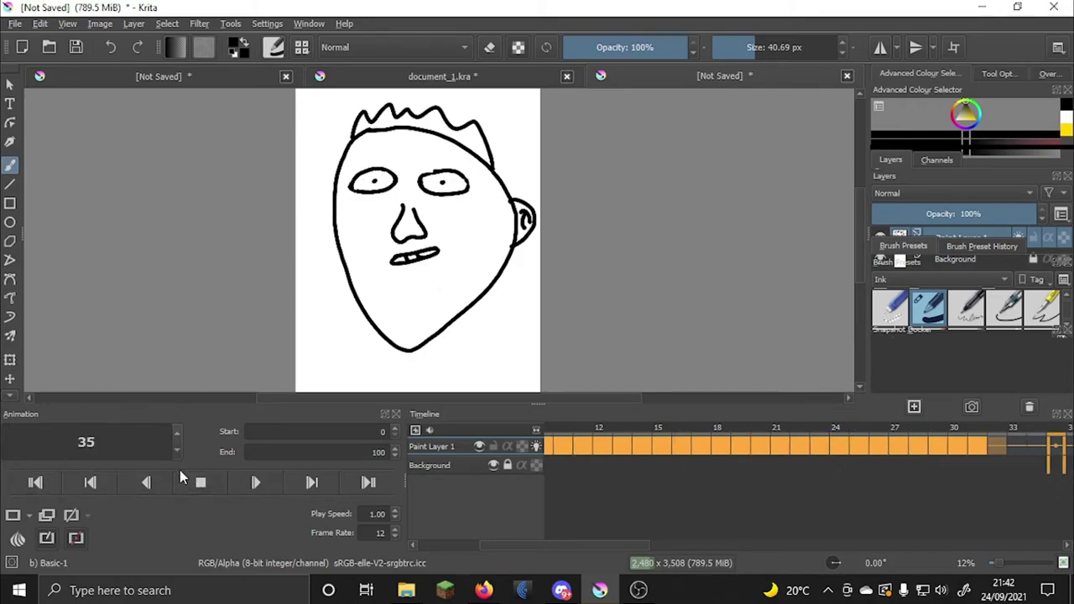
click(201, 482)
double_click(389, 532)
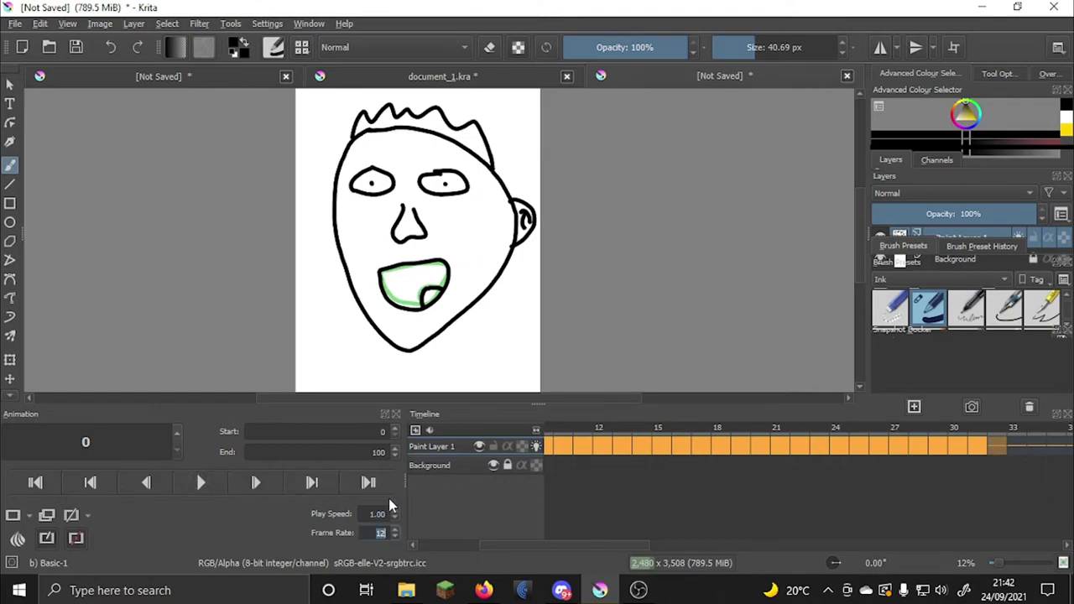
key(Up)
click(201, 485)
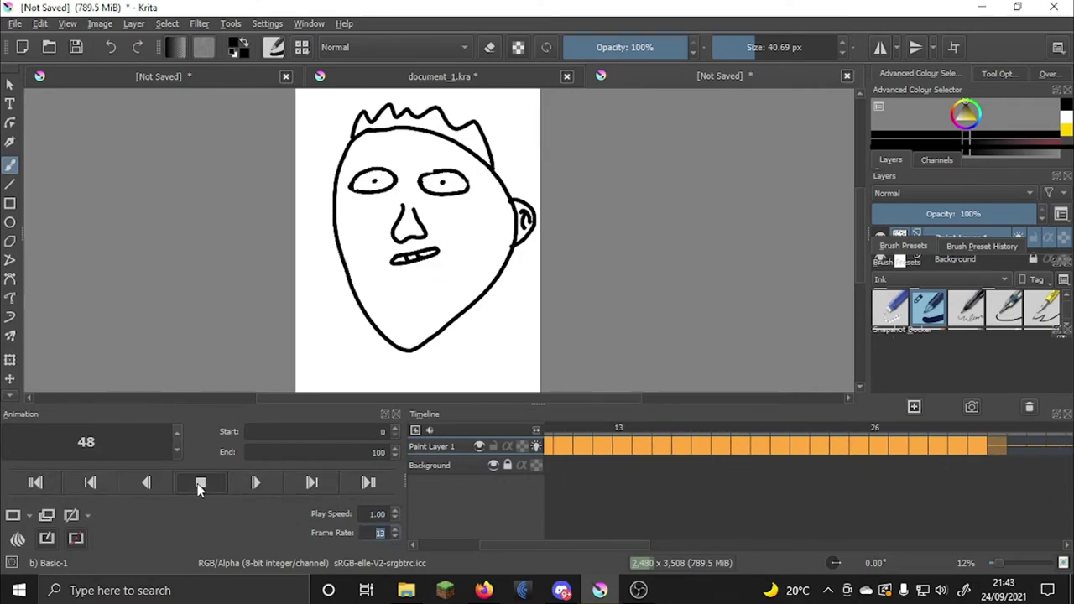
Set the animation's frame rate to 11 and preview the playback
click(200, 485)
key(Down)
key(Down)
click(206, 487)
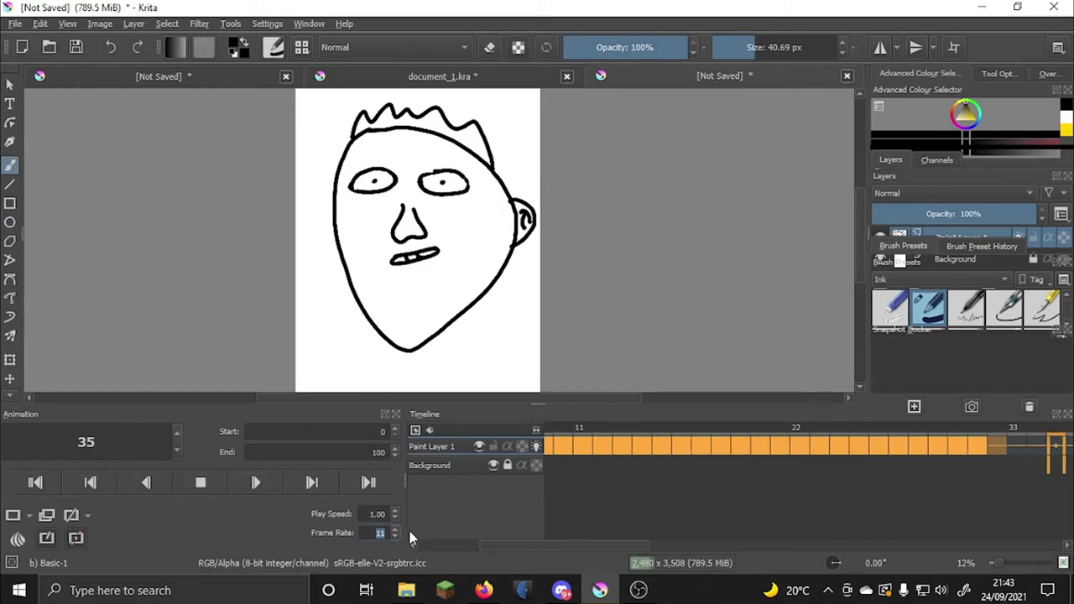
click(608, 445)
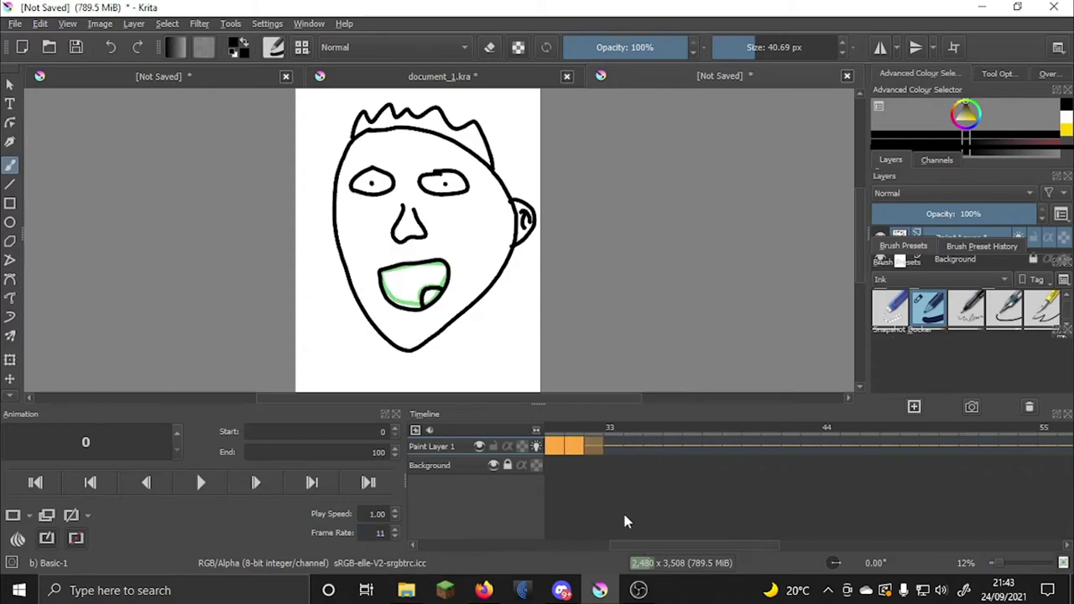
click(189, 484)
click(214, 490)
Erase the thin mouth in frame 32 and draw a wide open mouth outline, undoing stray strokes
key(Left)
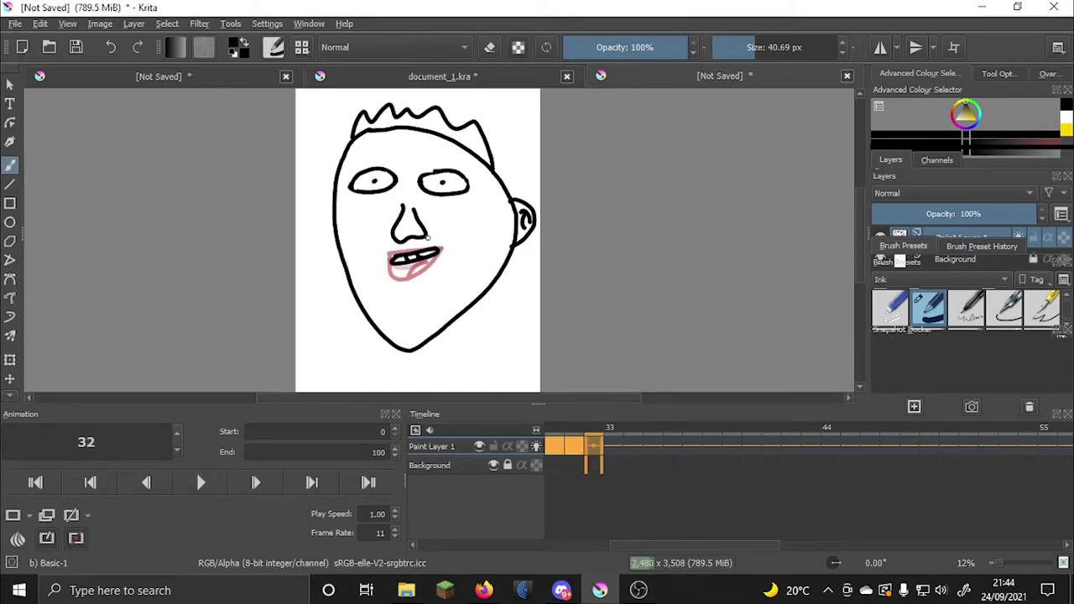
key(e)
mouse_move(409, 261)
mouse_down()
mouse_move(383, 264)
mouse_move(437, 257)
mouse_move(403, 297)
mouse_up()
key(e)
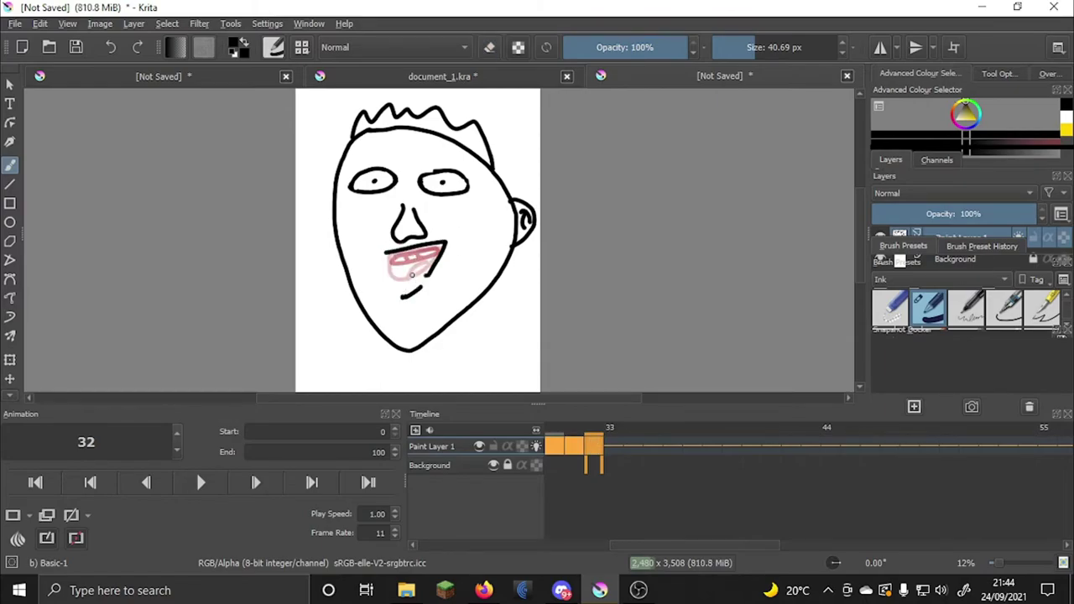
key(ctrl+z)
key(ctrl+z)
drag(391, 253, 390, 285)
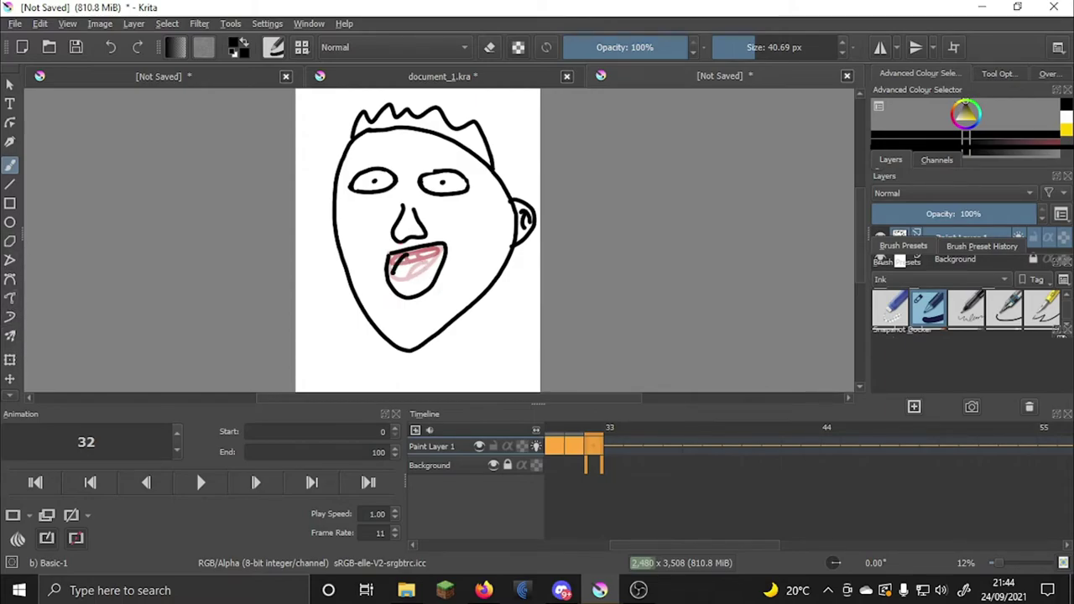
Fill the open mouth in frame 32 with black using the Fill tool, and return to the brush
click(10, 395)
scroll(10, 101, up, 1)
click(11, 84)
scroll(10, 370, down, 4)
click(10, 370)
click(415, 268)
scroll(8, 98, up, 4)
click(11, 118)
key(ctrl+z)
Draw a musical note beside the open mouth in frame 32, and advance to frame 33
drag(454, 249, 450, 280)
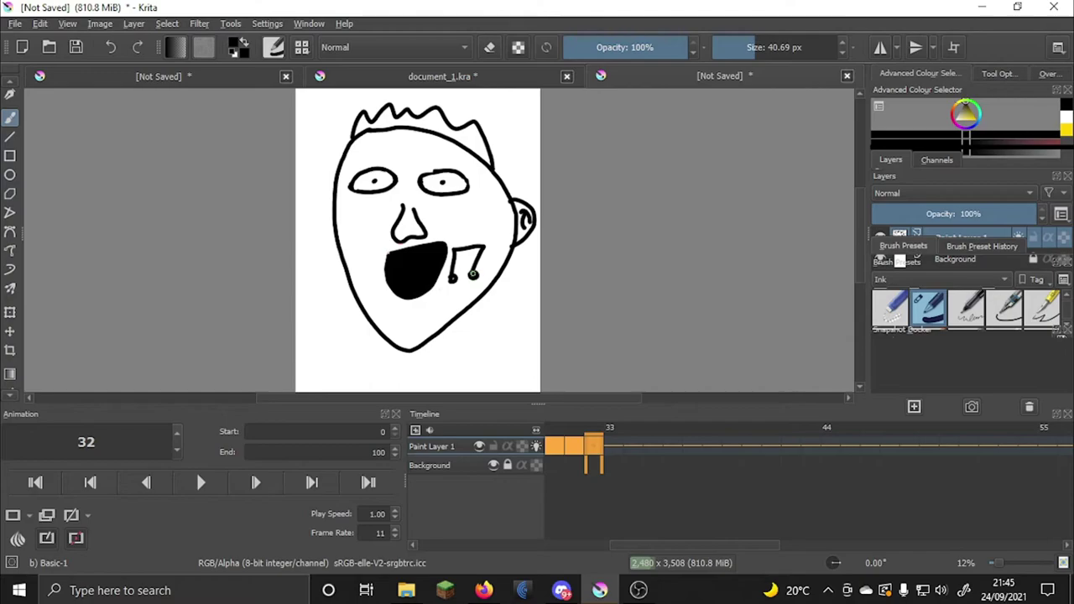
click(255, 483)
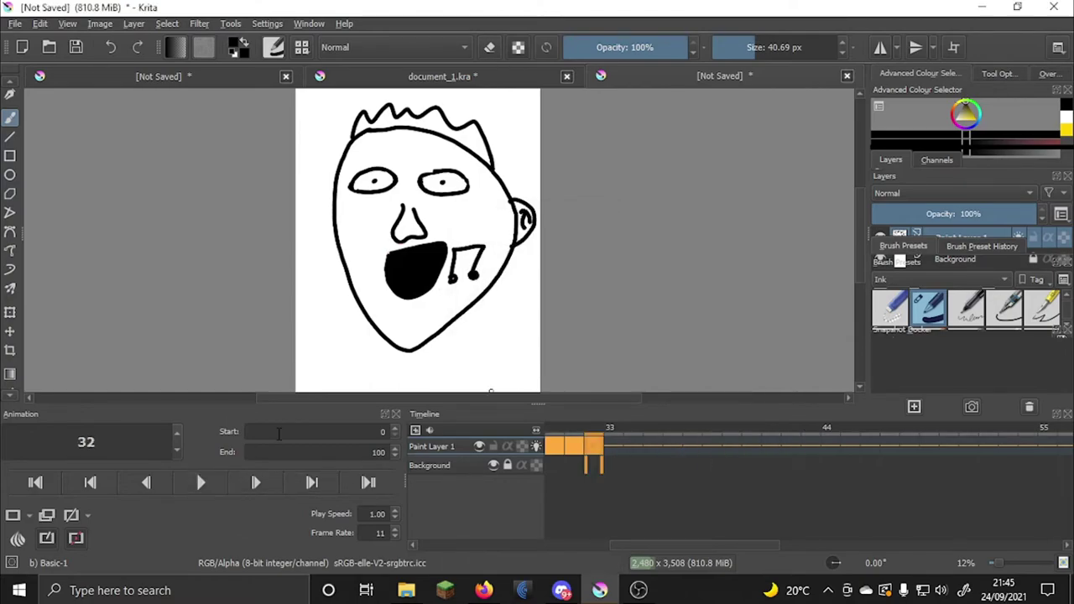
key(ctrl+z)
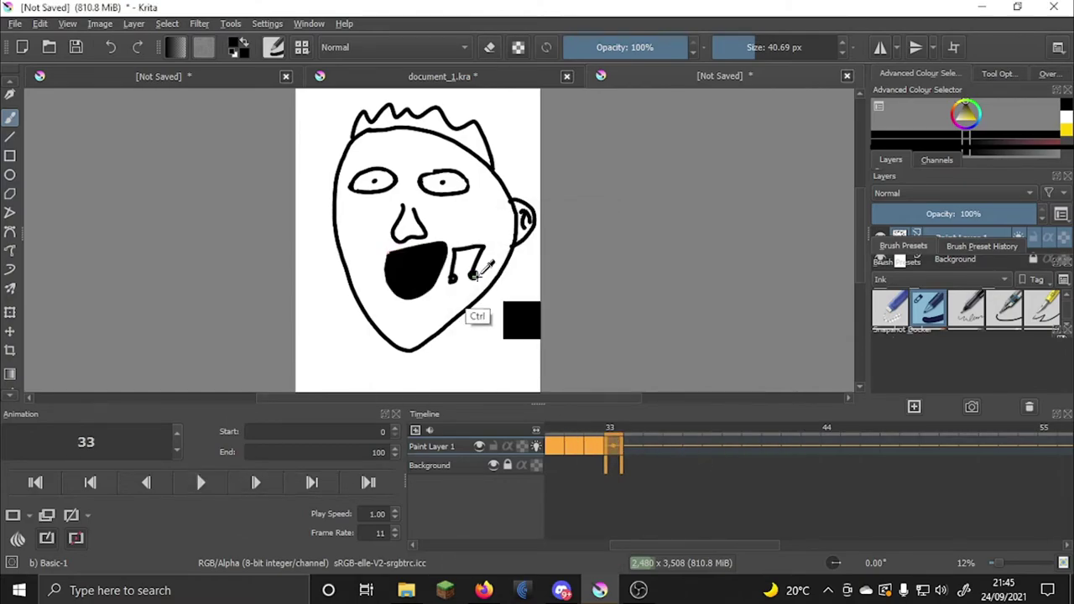
key(ctrl+y)
key(ctrl+y)
Check the neighbouring frames and undo the musical note drawn beside the mouth in frame 32
click(595, 443)
click(580, 445)
click(594, 445)
click(609, 446)
mouse_move(471, 286)
mouse_down()
mouse_move(488, 261)
mouse_move(473, 280)
mouse_move(465, 238)
mouse_move(445, 278)
mouse_move(455, 261)
mouse_up()
key(ctrl+z)
key(ctrl+z)
key(ctrl+z)
key(e)
key(ctrl+z)
Draw curved sound lines beside the open mouth in frame 32, undoing unsuccessful strokes
drag(576, 437, 606, 427)
key(e)
mouse_move(452, 251)
mouse_down()
mouse_move(517, 274)
mouse_move(468, 293)
mouse_up()
key(ctrl+z)
key(ctrl+z)
key(ctrl+z)
drag(458, 256, 462, 276)
mouse_move(450, 262)
mouse_down()
mouse_move(451, 278)
mouse_move(454, 262)
mouse_up()
Erase the sound lines in frame 33 and redraw them as shifted curves spreading away from the mouth
click(613, 448)
key(e)
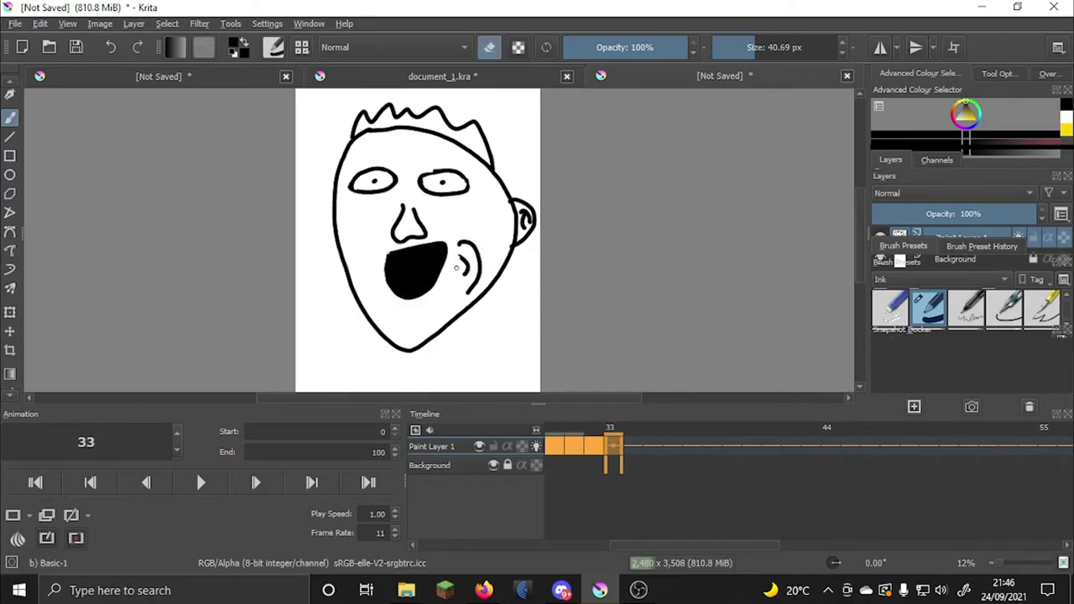
drag(480, 269, 468, 293)
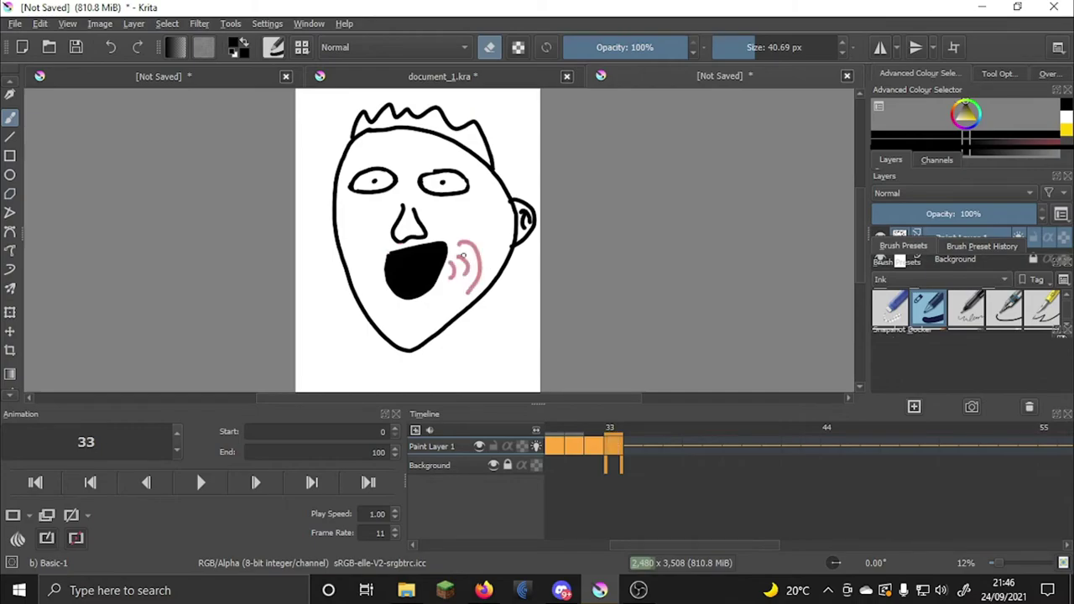
key(e)
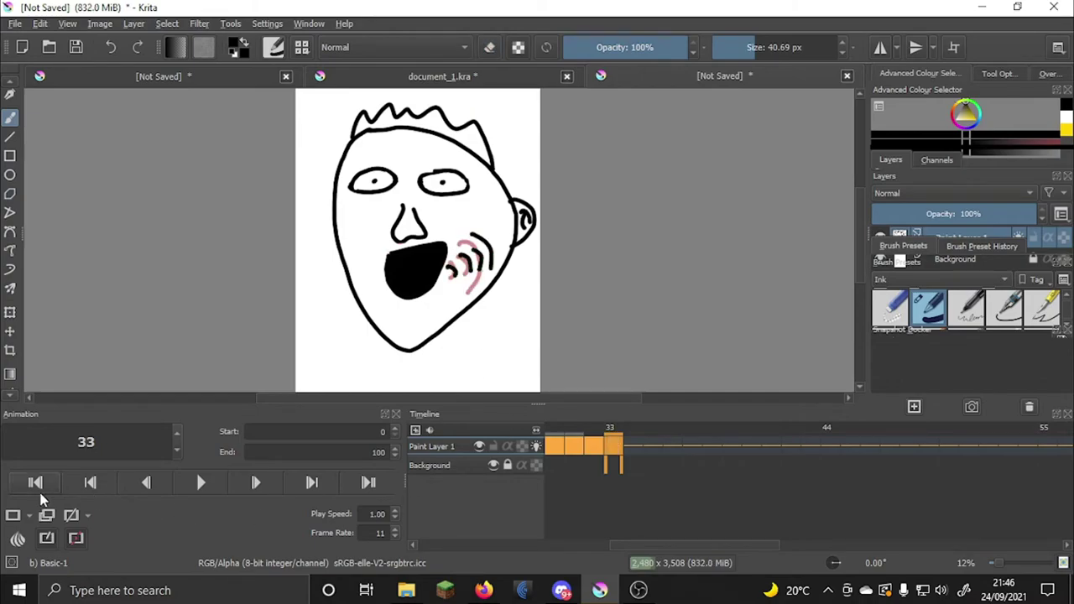
Play the animation from the first frame to review the singing mouth and sound lines
click(38, 489)
click(209, 486)
click(633, 445)
click(201, 484)
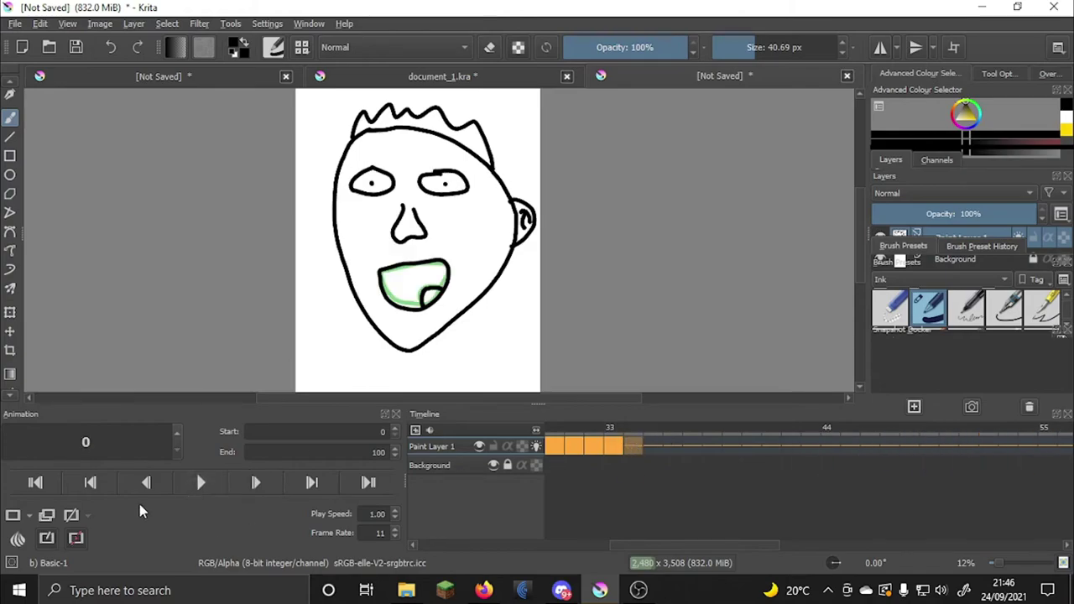
click(201, 483)
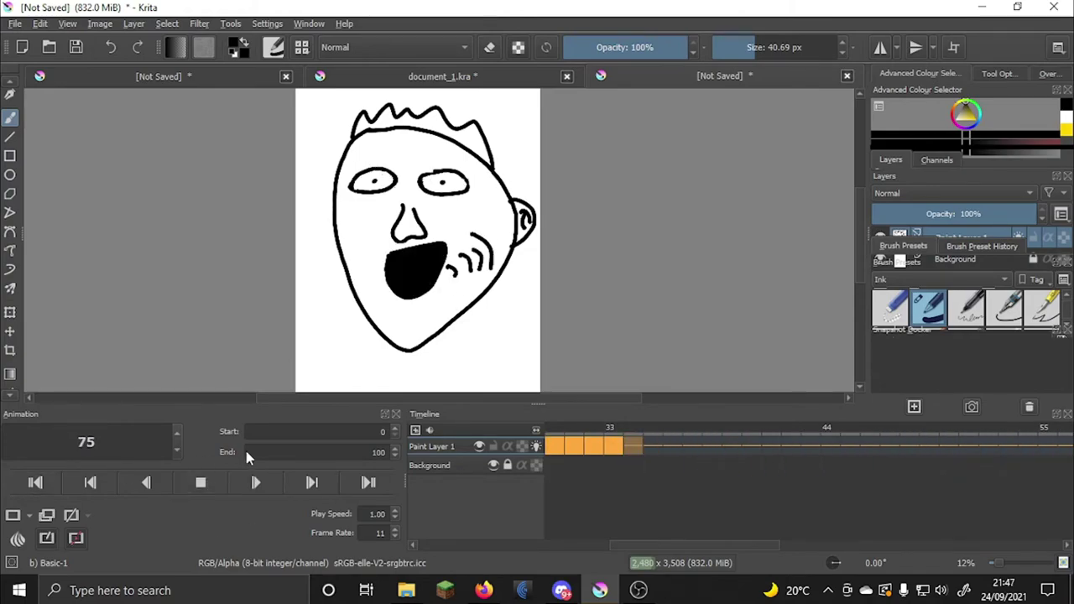
click(192, 485)
Select and unlock the Background layer, and hide Paint Layer 1
drag(681, 545, 506, 463)
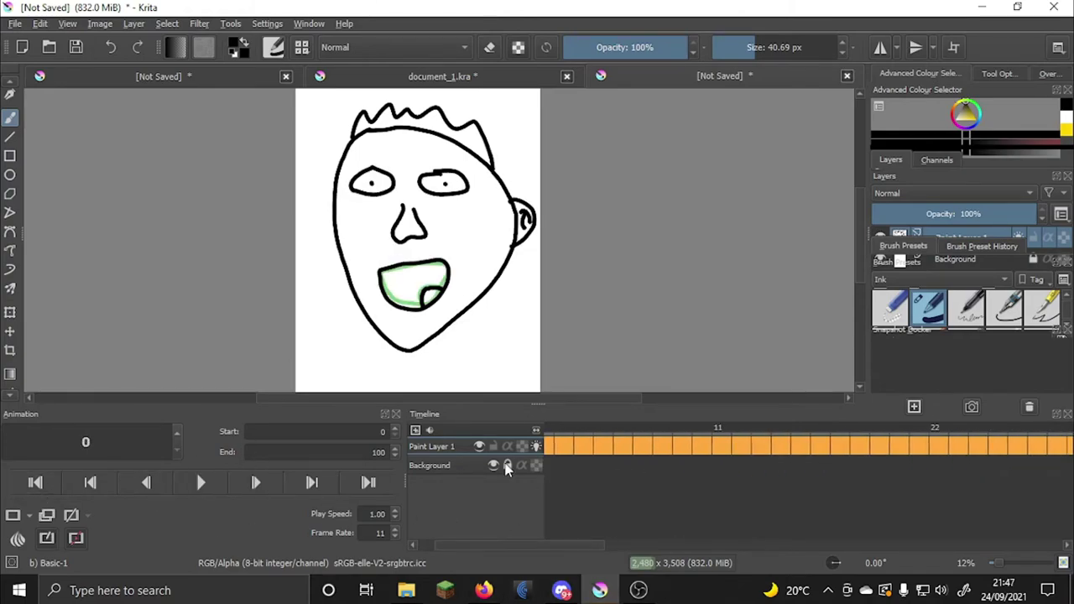
click(508, 468)
click(516, 366)
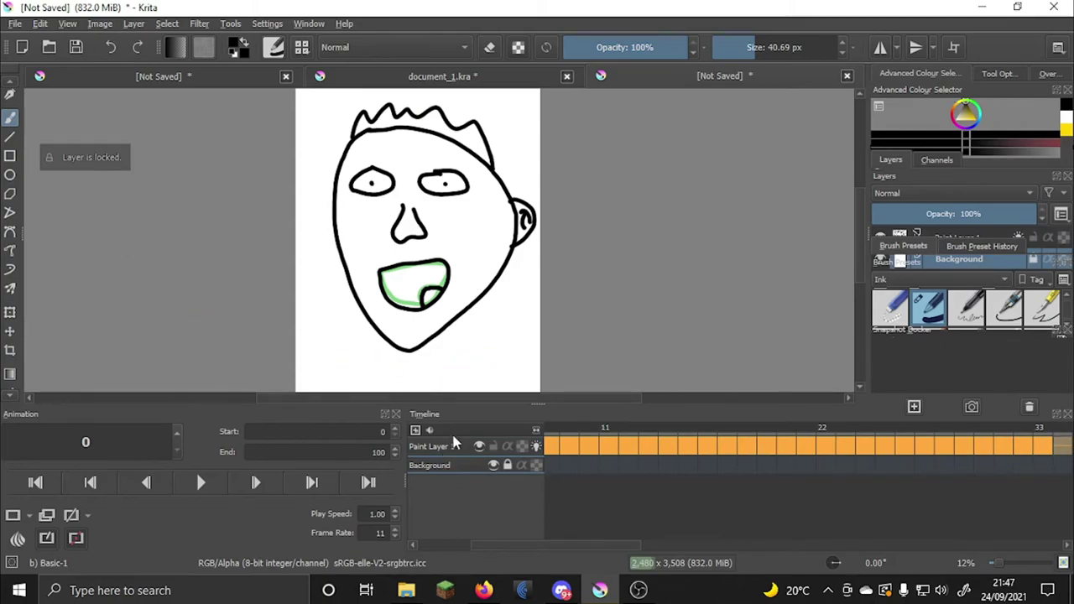
click(507, 466)
click(480, 447)
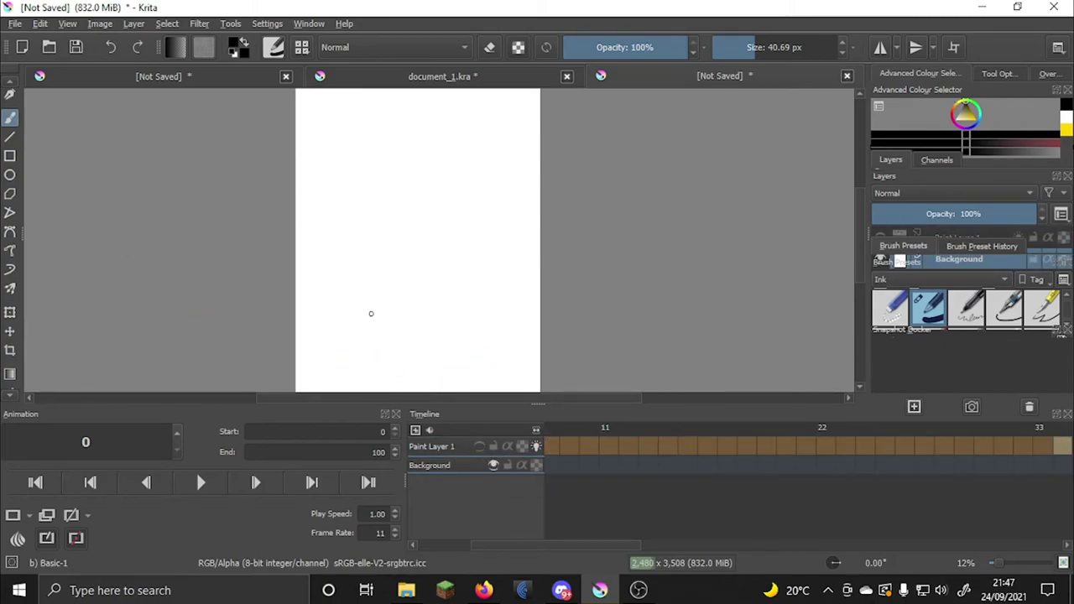
Fill the Background layer with black, and refill it with a muted blue
click(10, 393)
click(10, 344)
click(10, 83)
click(10, 393)
click(10, 371)
click(329, 311)
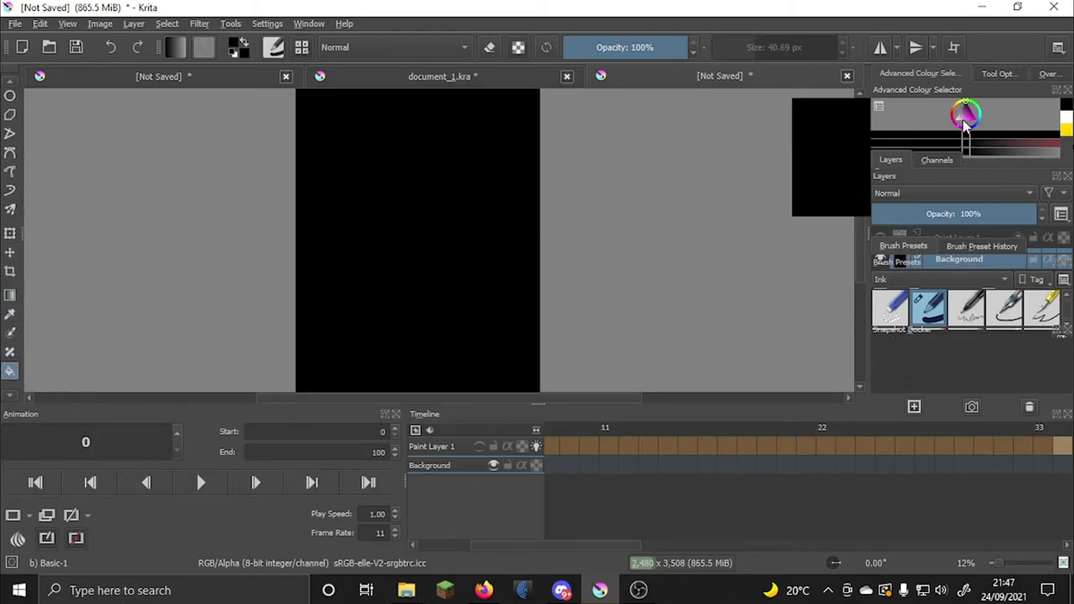
click(964, 124)
click(355, 290)
Try the Gradient tool and another tool on the blue background, and undo the changes
click(10, 294)
drag(401, 187, 506, 253)
scroll(10, 289, down, 2)
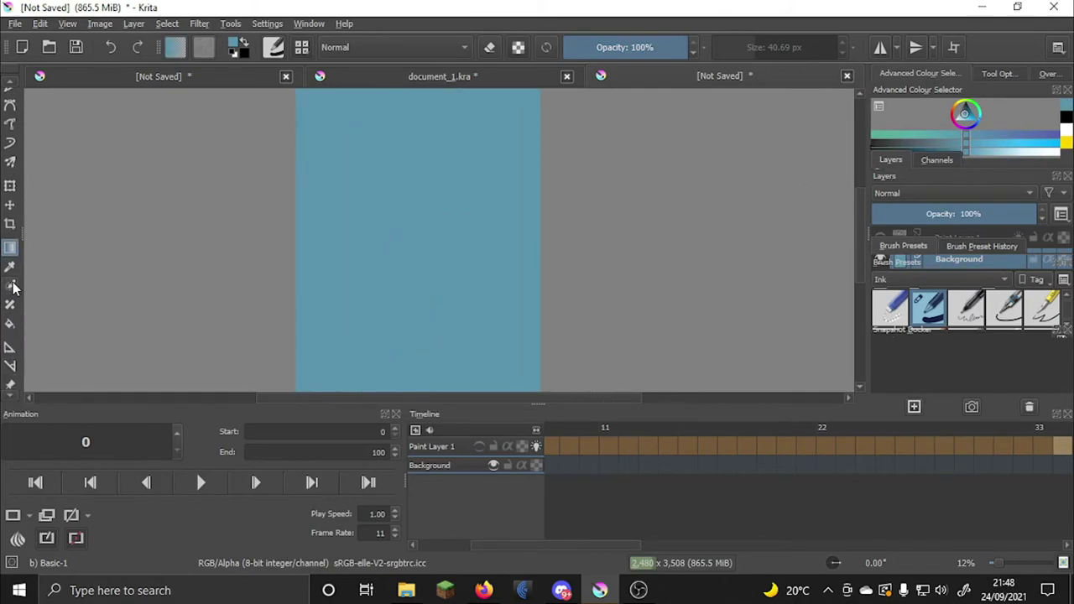
click(10, 396)
click(10, 252)
click(467, 242)
drag(420, 243, 443, 268)
key(ctrl+z)
key(ctrl+z)
Select the entire blue area of the Background layer
click(10, 396)
click(10, 365)
click(10, 396)
scroll(10, 394, down, 1)
click(10, 292)
click(384, 271)
scroll(10, 210, up, 5)
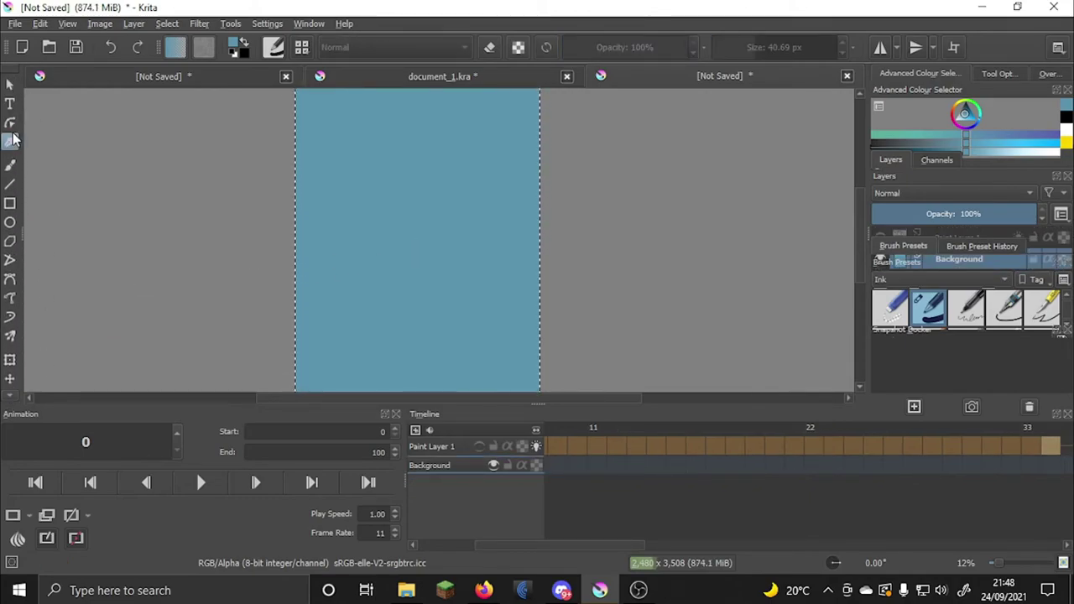
Show Paint Layer 1 again and play the animation over the blue background
click(478, 447)
click(200, 482)
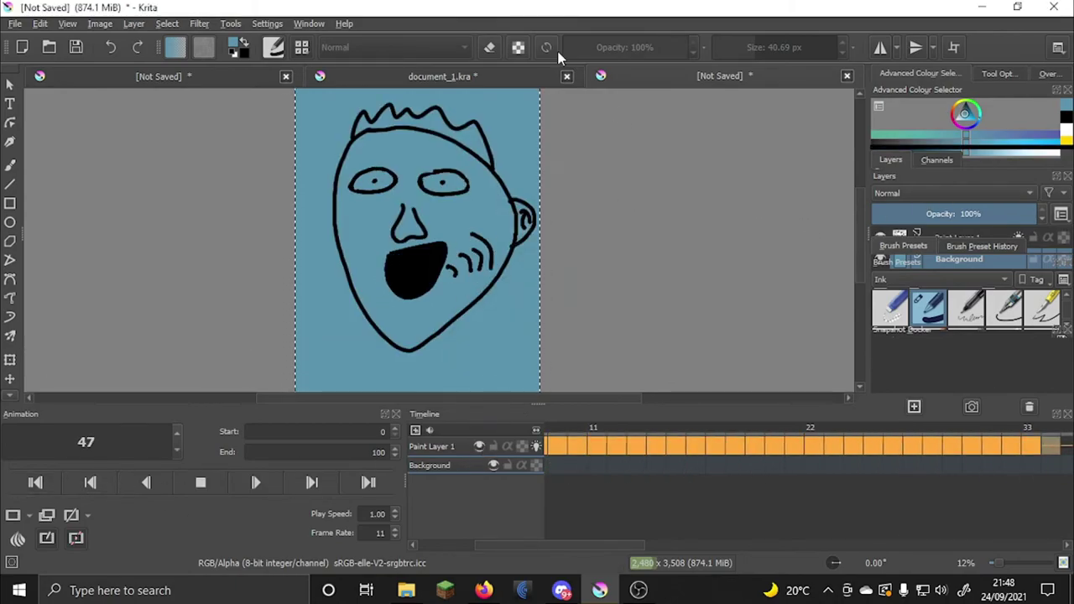
click(201, 482)
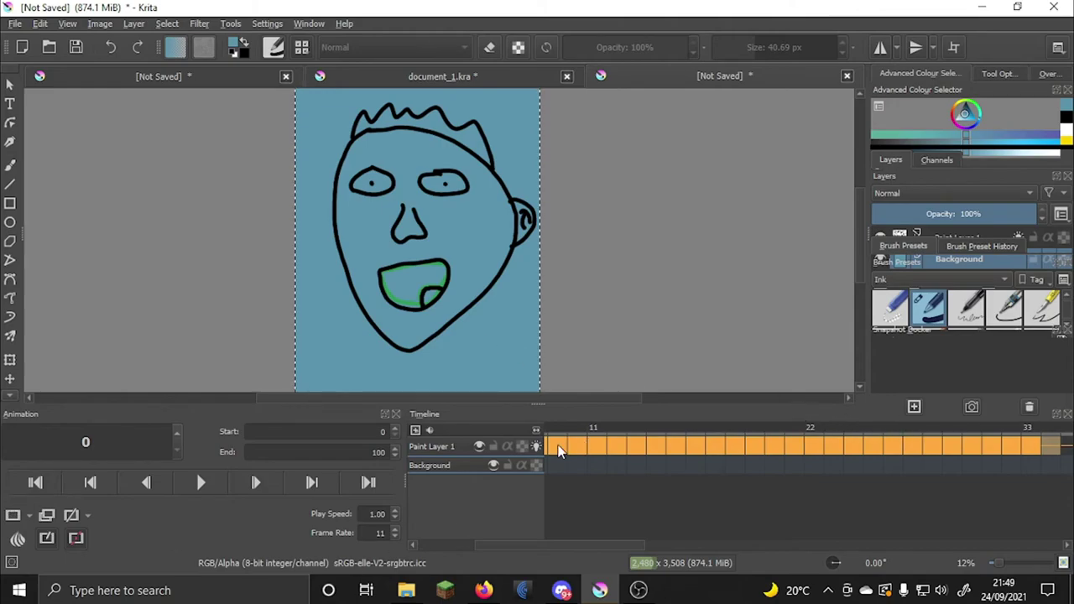
Fill the face on Paint Layer 1 in frame 0 with light green using the Fill tool
click(493, 447)
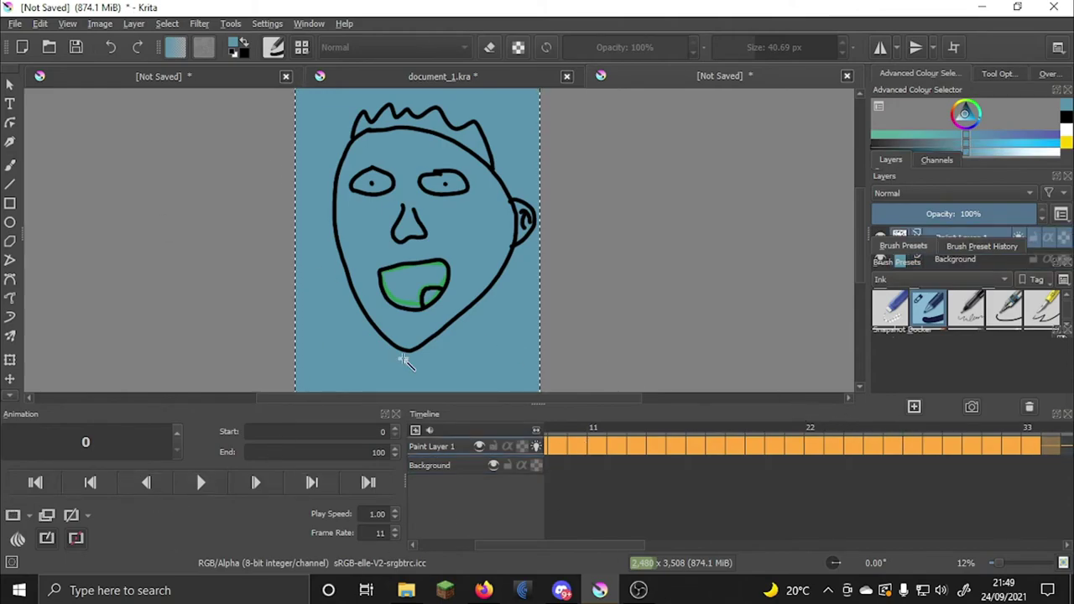
scroll(10, 382, down, 5)
click(11, 394)
click(10, 340)
click(963, 101)
click(952, 120)
click(969, 101)
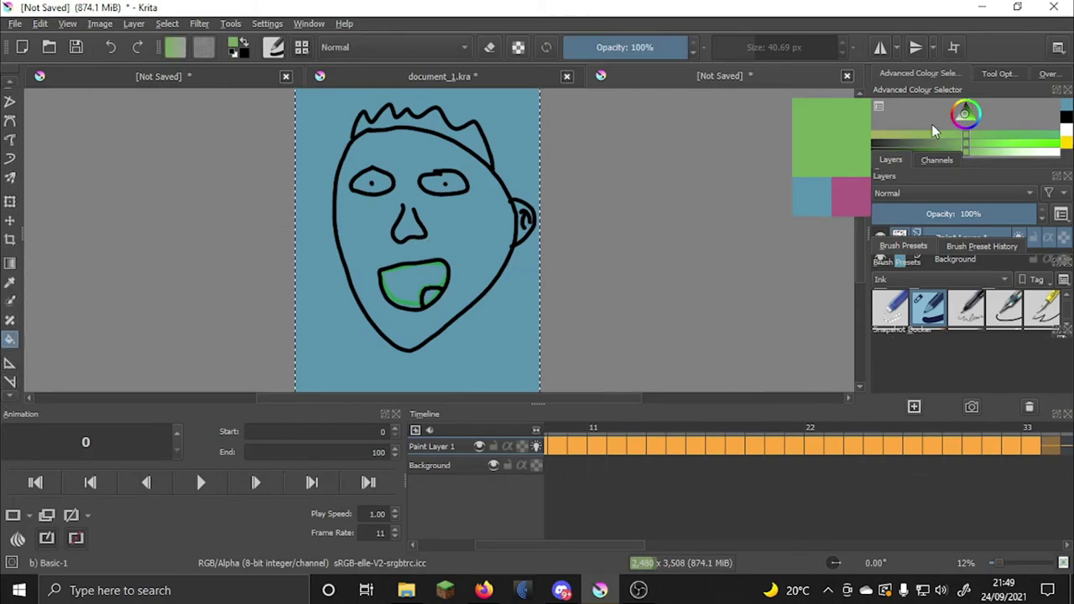
click(471, 227)
Fill the face with the same light green in the frames following frame 0
click(564, 447)
drag(524, 546, 463, 546)
click(549, 447)
key(space)
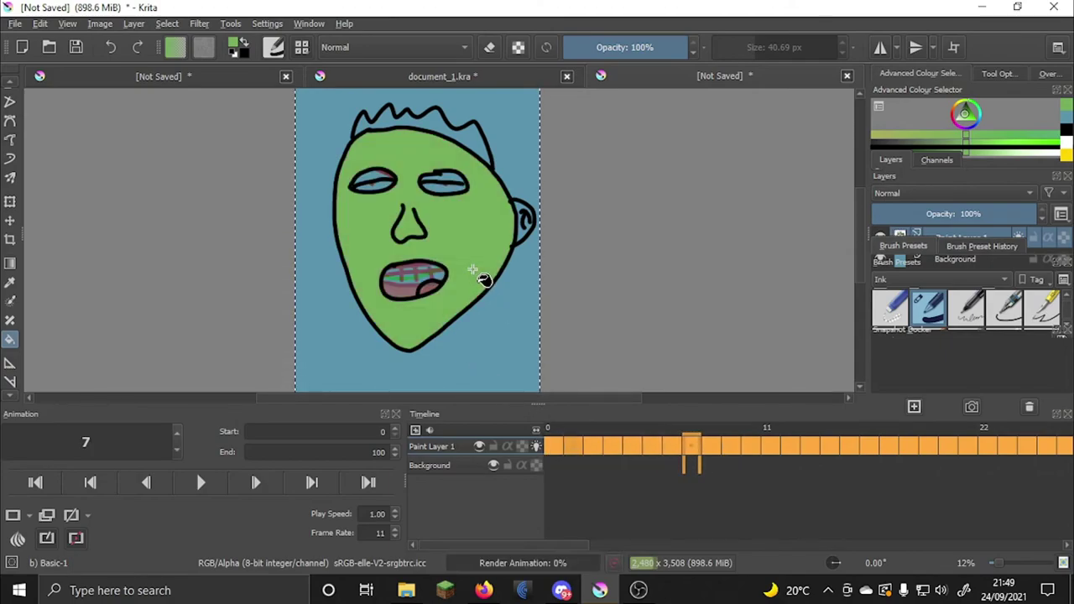
click(791, 445)
click(744, 442)
click(772, 446)
click(752, 446)
Step back through the frames to frame 0 to check the green face fills
click(146, 482)
click(146, 482)
click(146, 483)
key(Right)
key(Right)
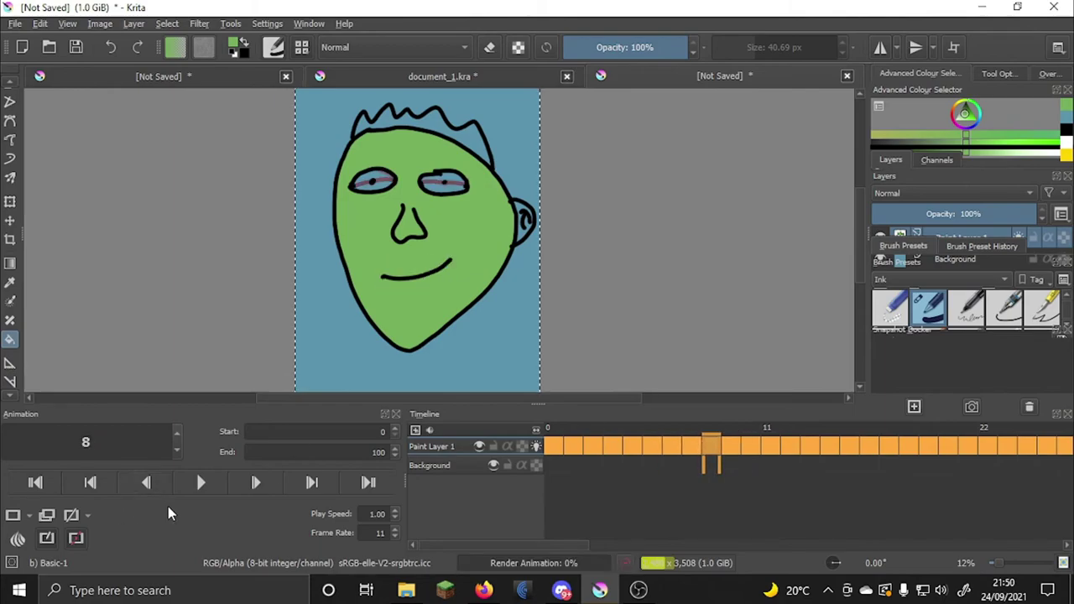
key(Left)
key(Left)
key(Left)
key(Left)
key(Left)
key(Left)
key(Left)
key(Left)
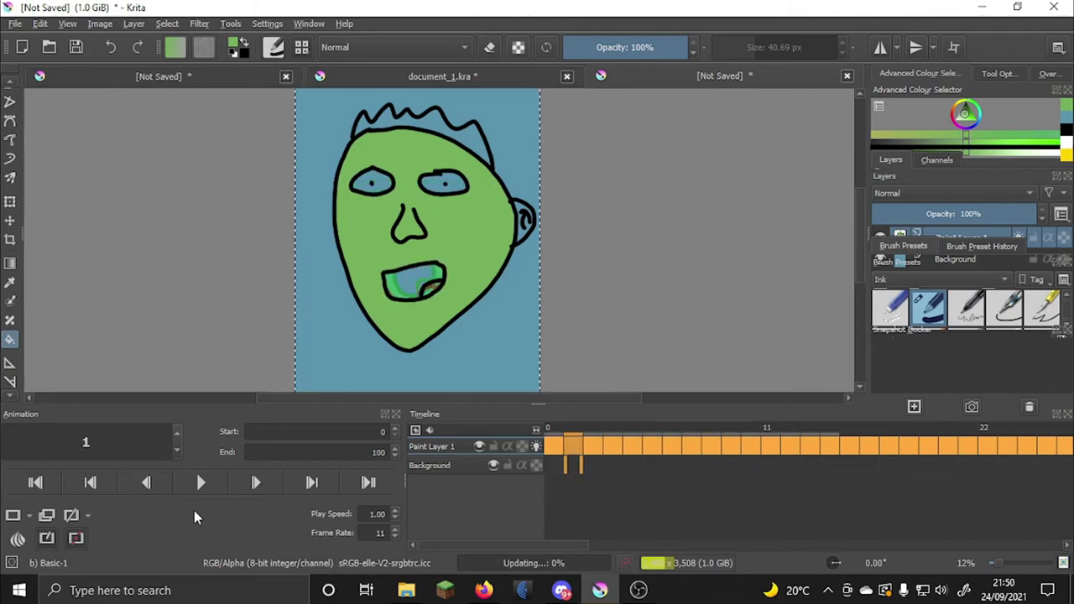
key(Left)
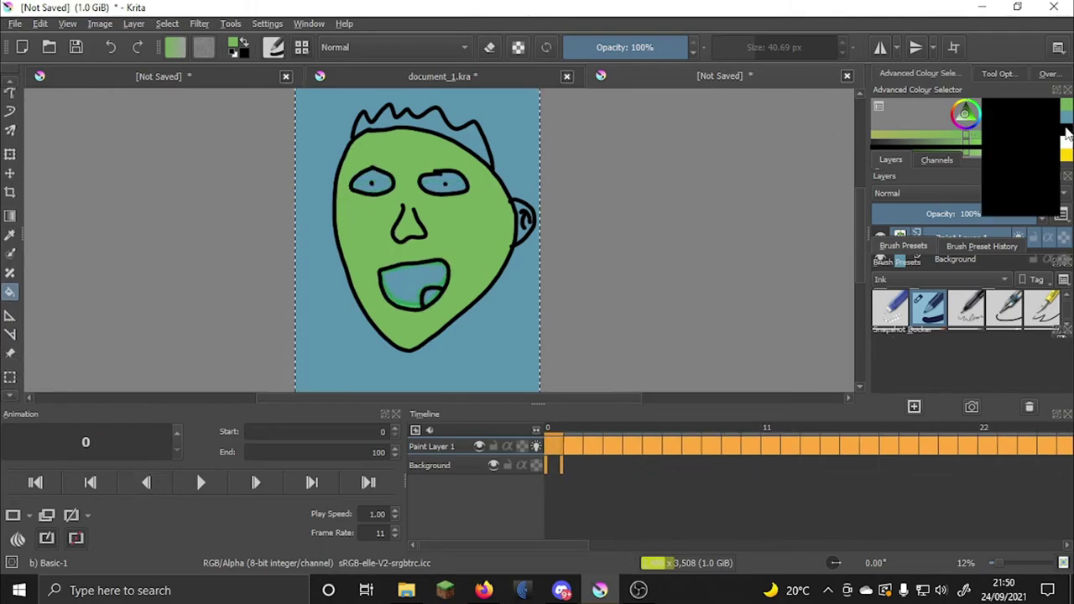
Fill the mouth interior in frame 0 with black and the tongue with dark red
click(1065, 130)
click(417, 286)
click(960, 107)
mouse_move(956, 109)
mouse_down()
mouse_move(966, 103)
mouse_move(955, 110)
mouse_up()
click(955, 116)
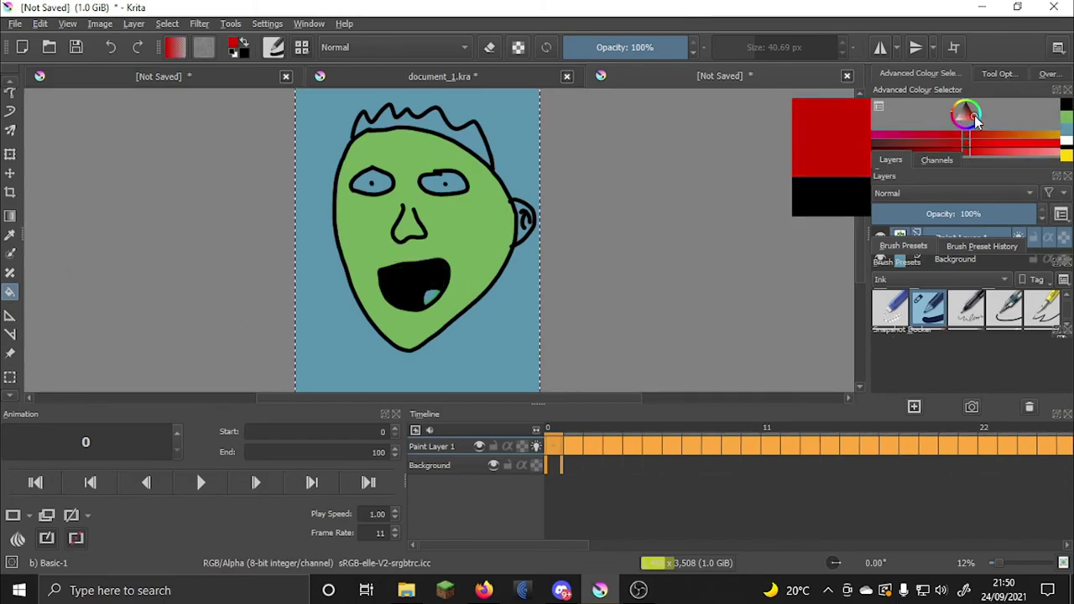
click(430, 297)
Try to fill the tongue in frame 1 with dark red, and compare frames 0 and 1
key(Right)
click(430, 295)
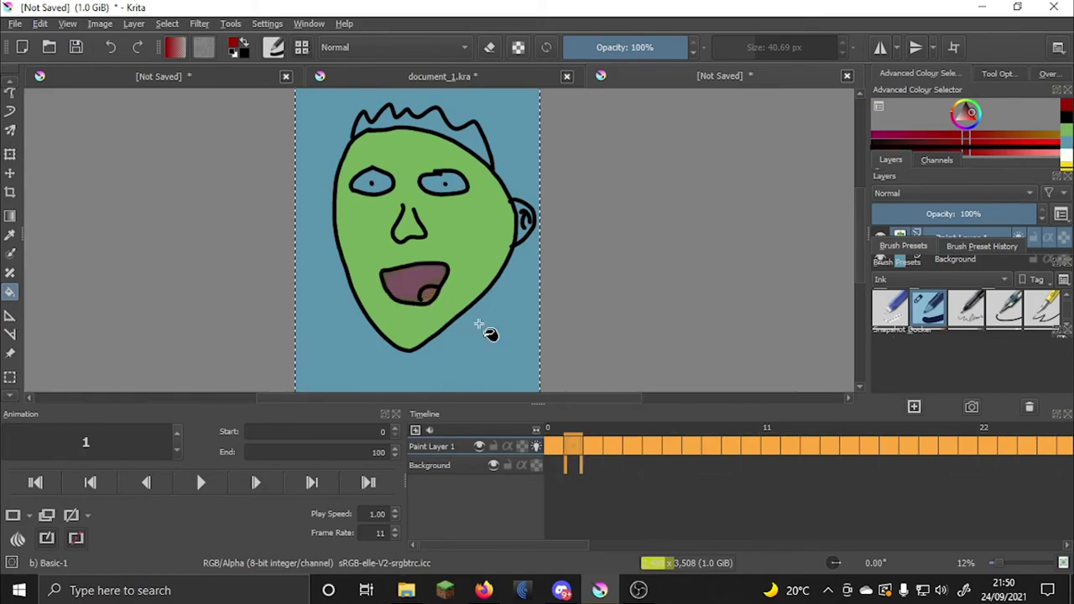
click(553, 427)
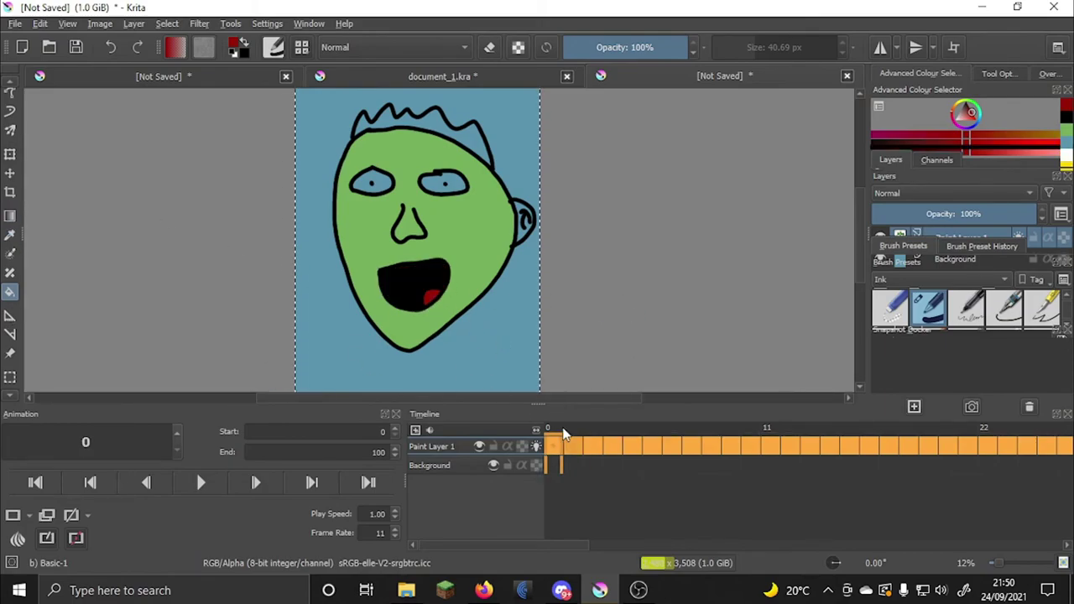
click(573, 428)
Switch to the Brush tool with black as the painting colour and open frame 2
click(10, 82)
scroll(16, 179, up, 1)
scroll(7, 86, up, 3)
click(10, 101)
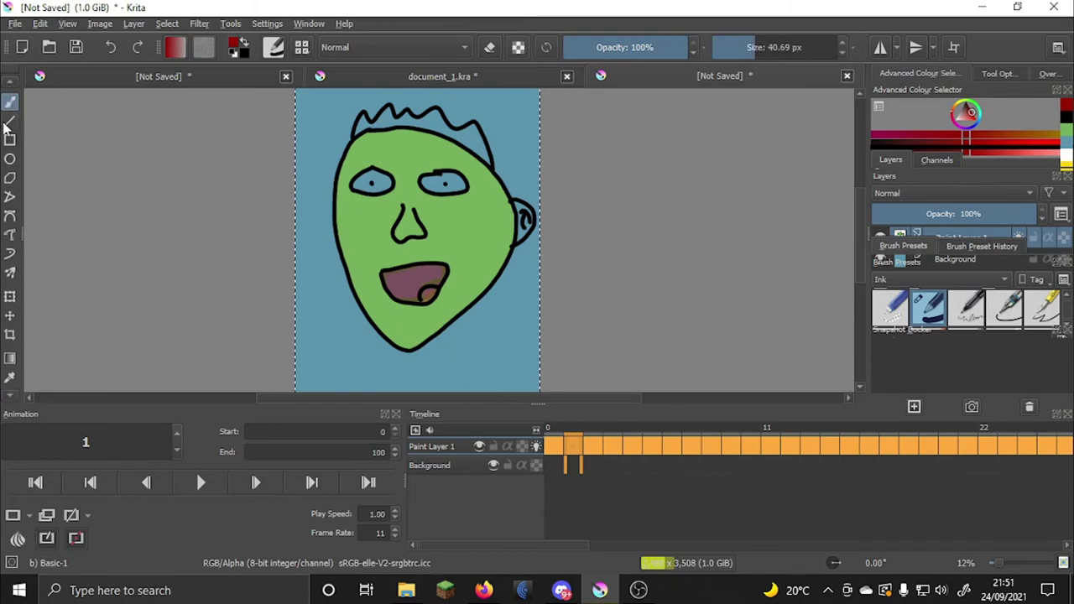
click(1067, 117)
click(594, 452)
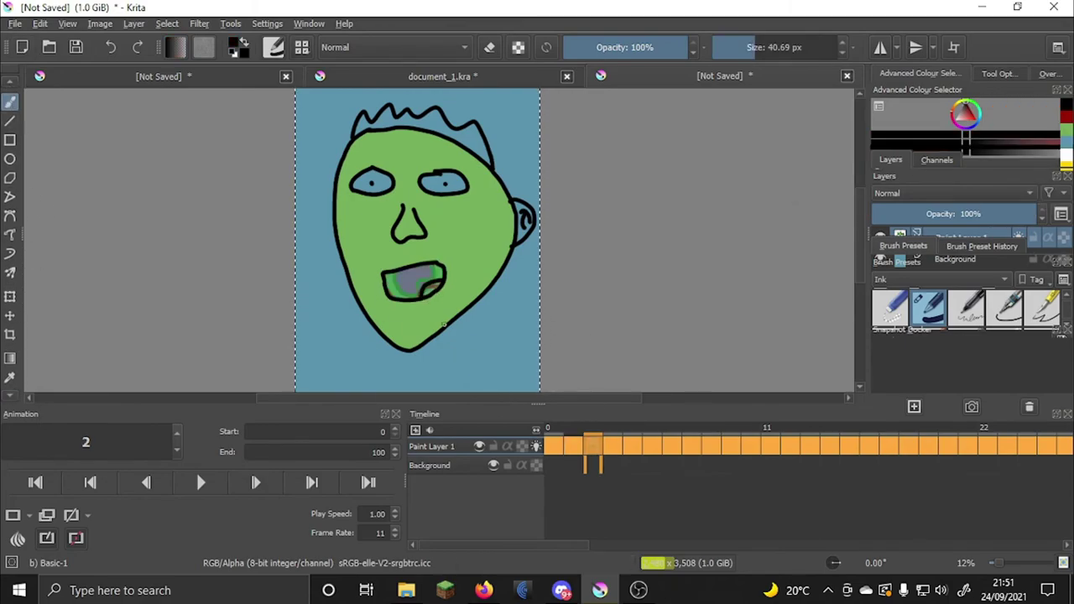
Play the animation from frame 0 twice to review the coloured frames
click(558, 450)
click(201, 483)
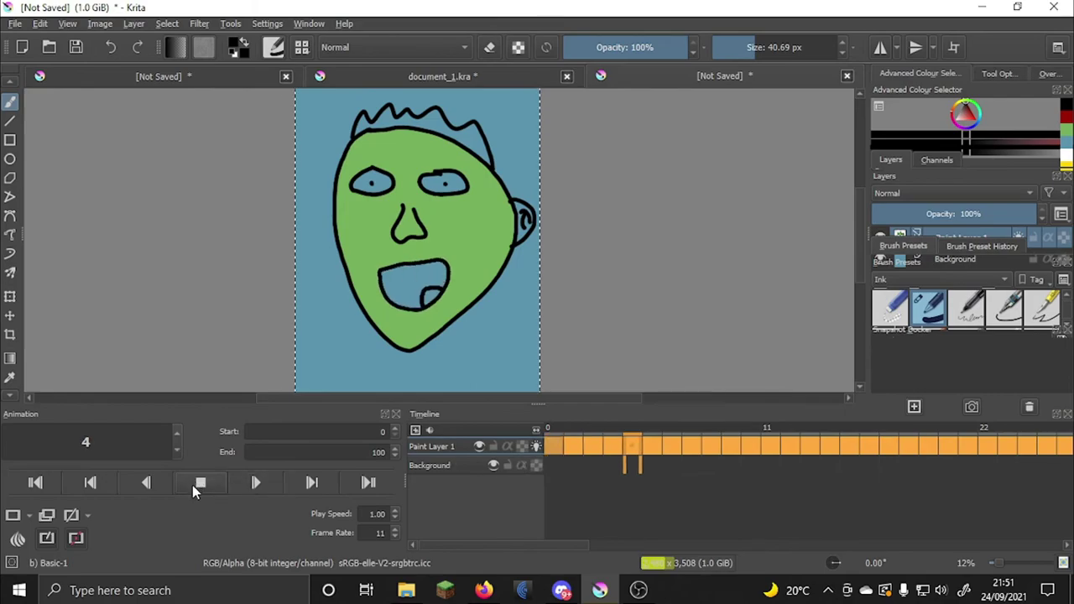
click(201, 482)
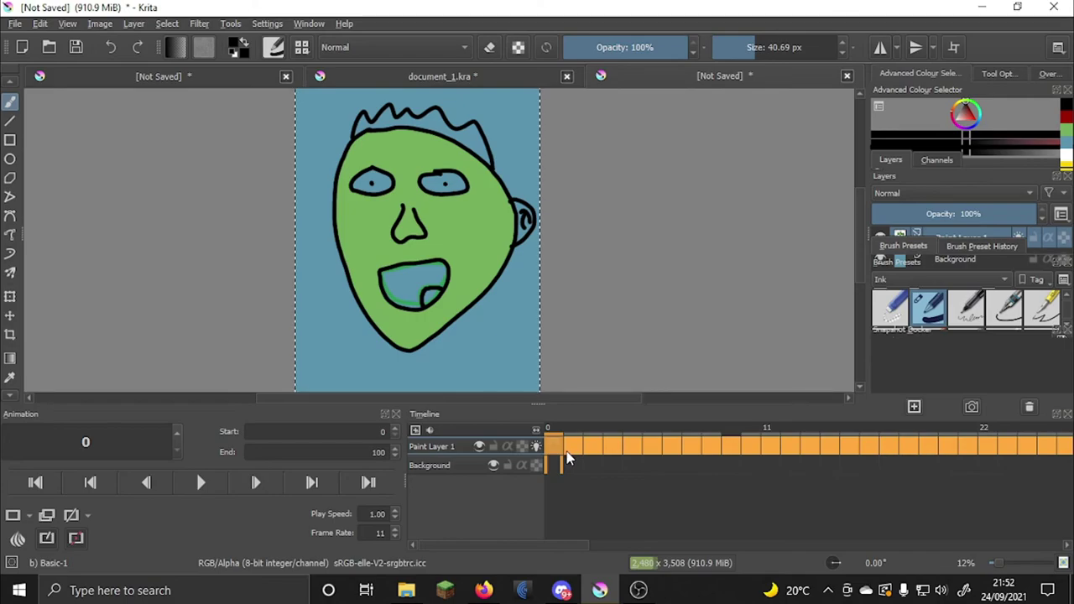
mouse_move(553, 453)
mouse_down()
mouse_move(670, 446)
mouse_move(555, 438)
mouse_up()
click(219, 484)
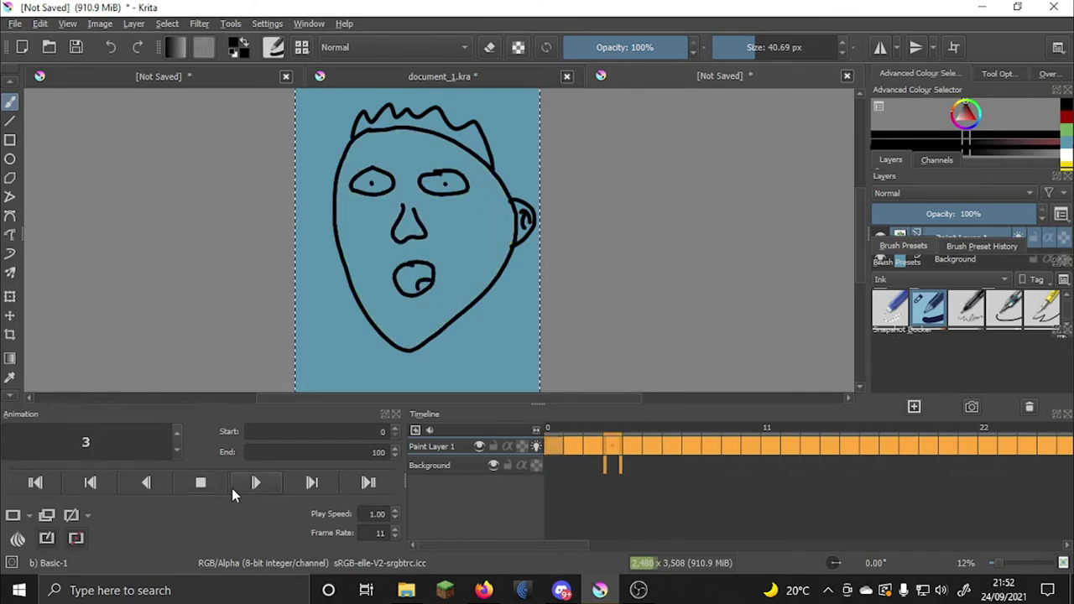
click(200, 483)
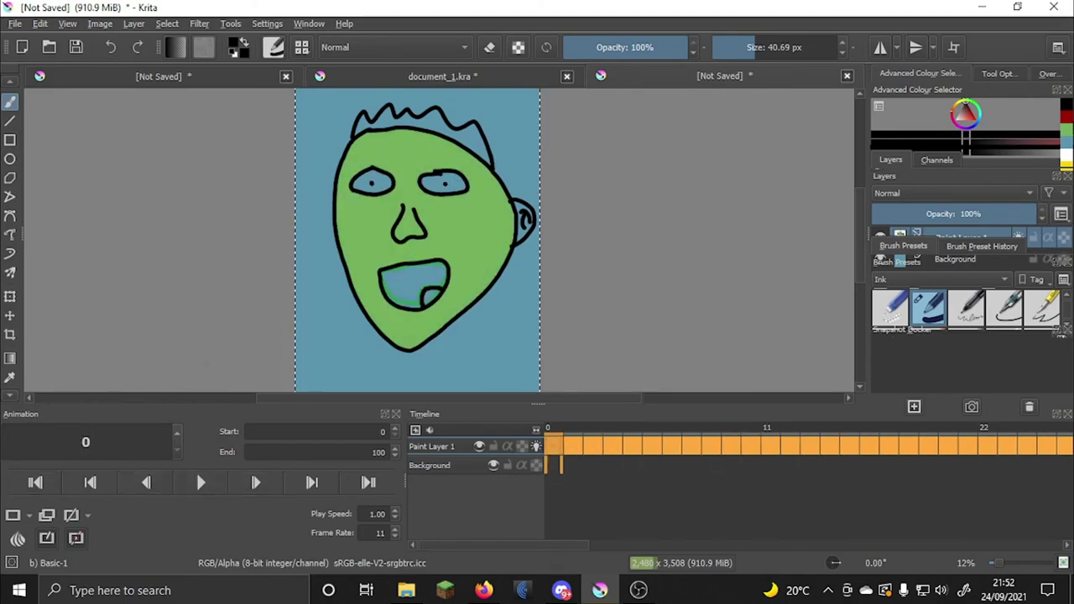
Fill the green face in frame 0 with the background blue and play the animation
scroll(11, 318, down, 3)
click(11, 355)
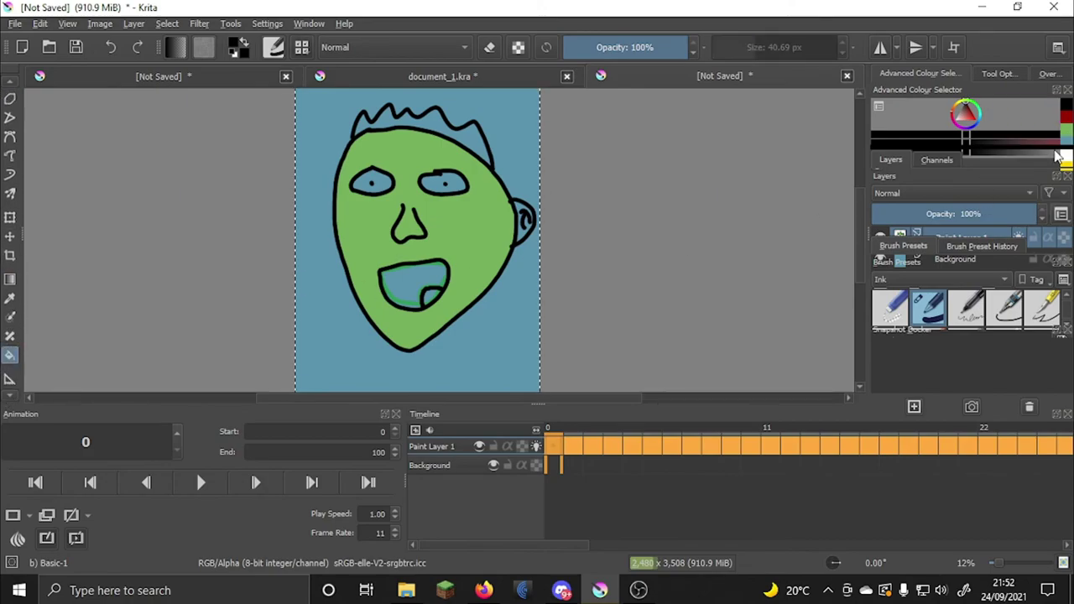
click(1059, 157)
click(486, 312)
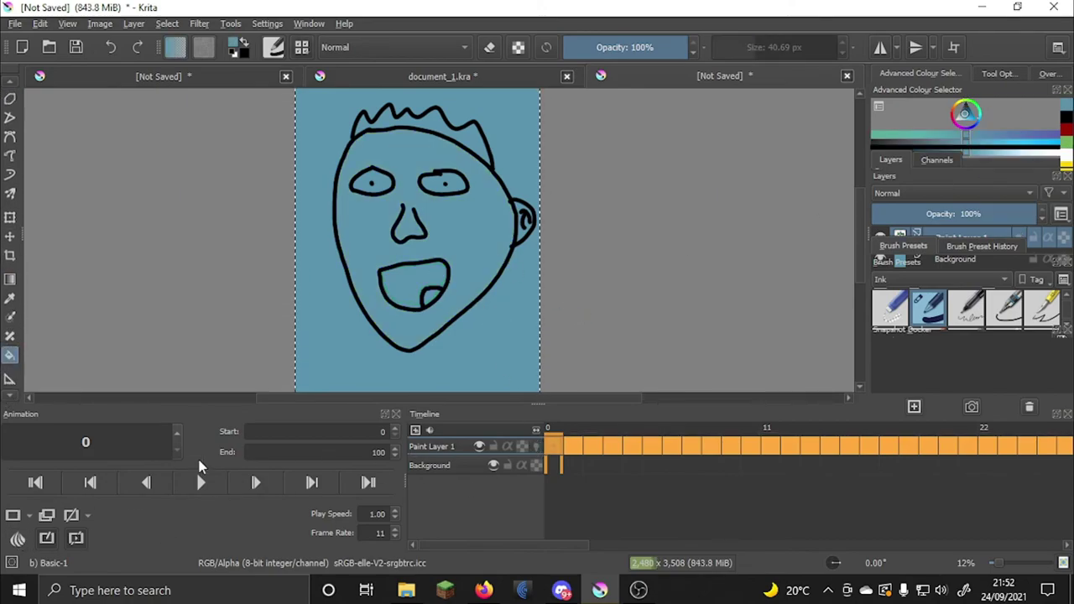
click(201, 482)
Fill the face in the last frames up to frame 33 with blue, undoing the unwanted fills
drag(572, 545, 754, 532)
click(484, 248)
click(639, 448)
click(490, 259)
click(479, 265)
key(ctrl+z)
click(484, 263)
key(ctrl+z)
key(ctrl+z)
Paint over the curved marks beside the mouth in frames 33 and 32 with background blue, enlarging the brush to 228.62 px
click(10, 82)
click(10, 134)
drag(474, 251, 470, 264)
key(Left)
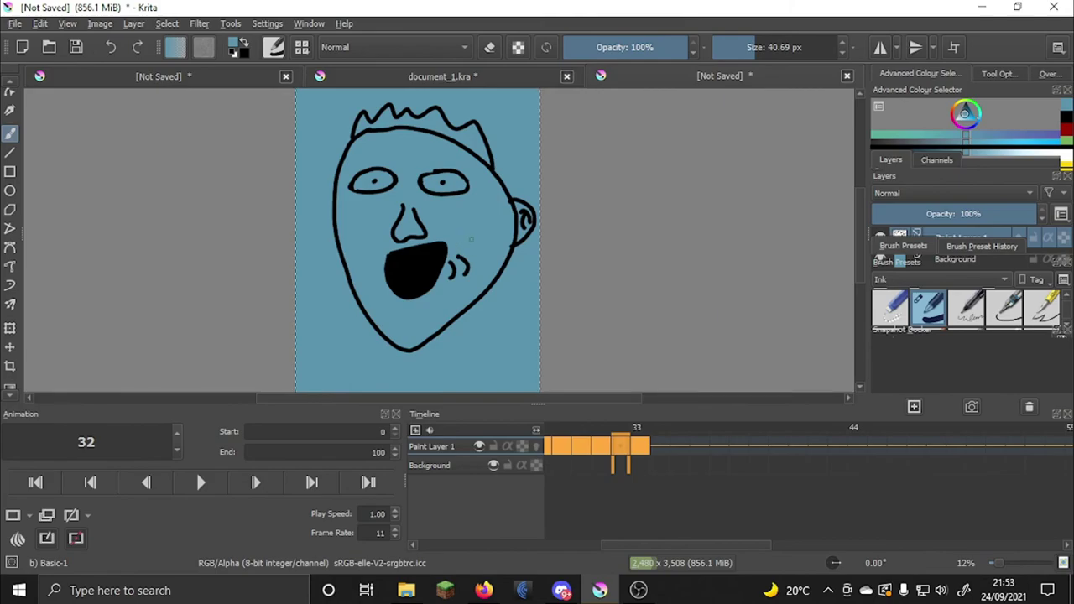
click(788, 49)
drag(464, 263, 457, 269)
click(643, 451)
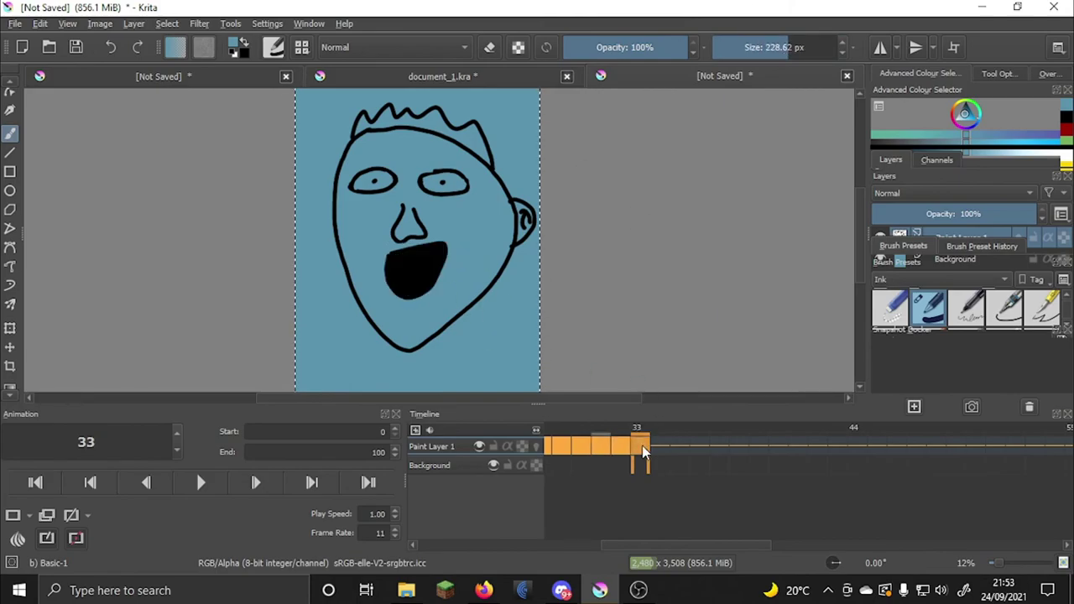
Play the animation from frame 33 to check the ending, and return to frame 0
click(201, 482)
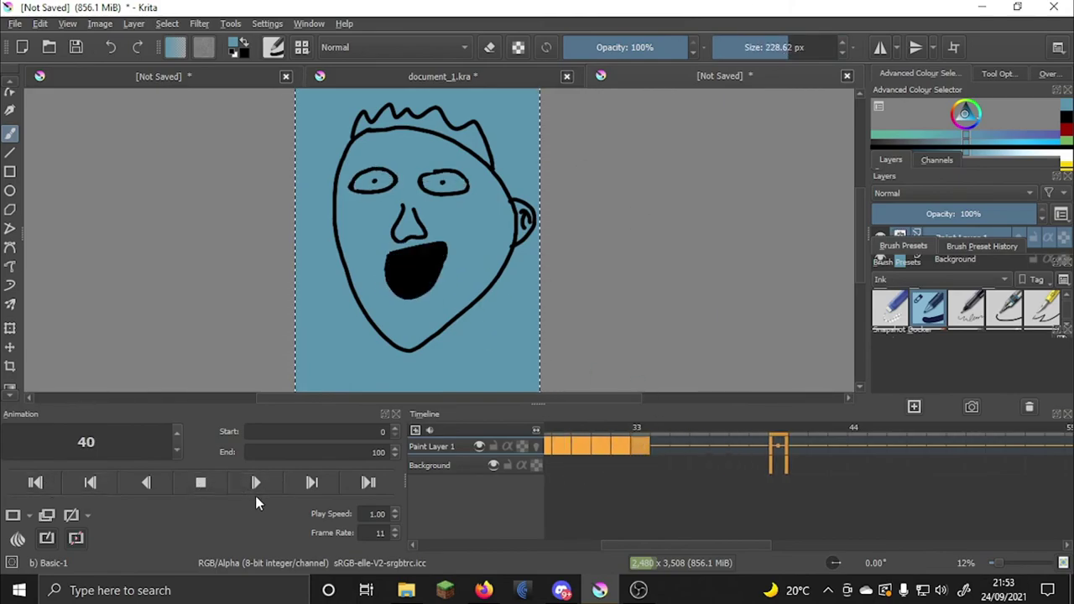
click(204, 479)
click(39, 486)
Try to render the animation as an MPEG-4 video with "Trash Guitar Player" as its video location
click(17, 5)
click(16, 24)
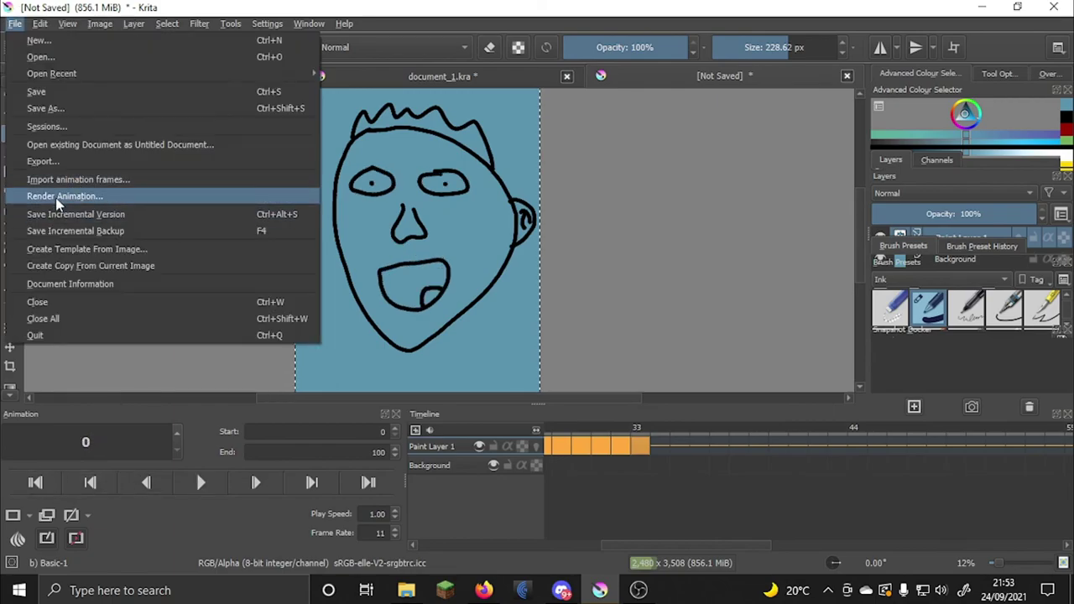
click(58, 198)
click(557, 343)
click(557, 343)
drag(549, 372, 413, 370)
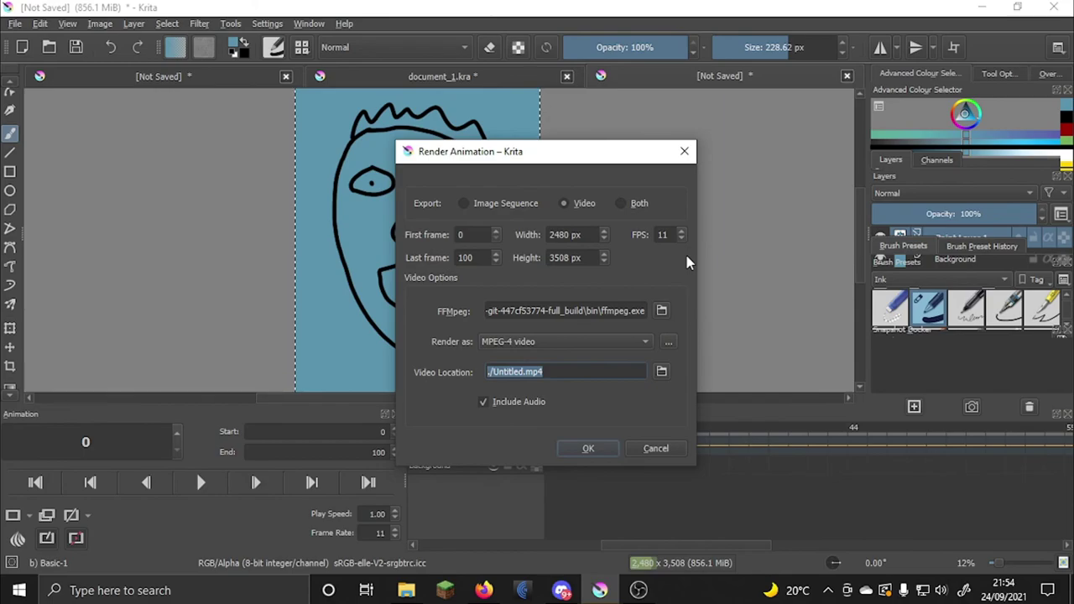
text(Hey)
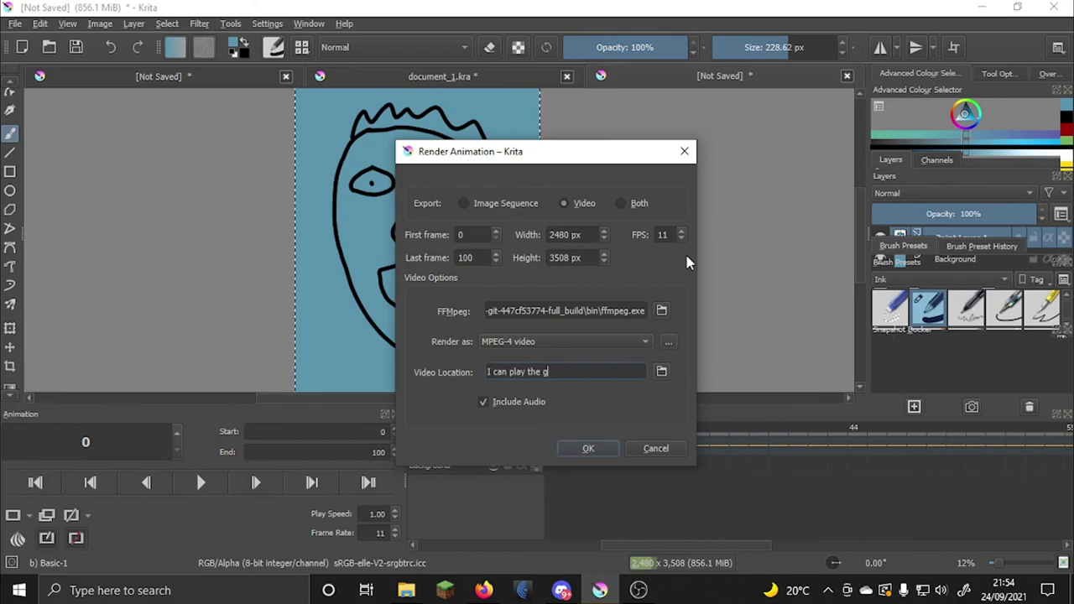
key(BackSpace)
key(BackSpace)
key(BackSpace)
key(BackSpace)
key(BackSpace)
key(BackSpace)
key(BackSpace)
key(BackSpace)
key(BackSpace)
key(BackSpace)
key(BackSpace)
key(BackSpace)
key(BackSpace)
key(BackSpace)
key(BackSpace)
key(BackSpace)
key(BackSpace)
key(BackSpace)
key(BackSpace)
key(BackSpace)
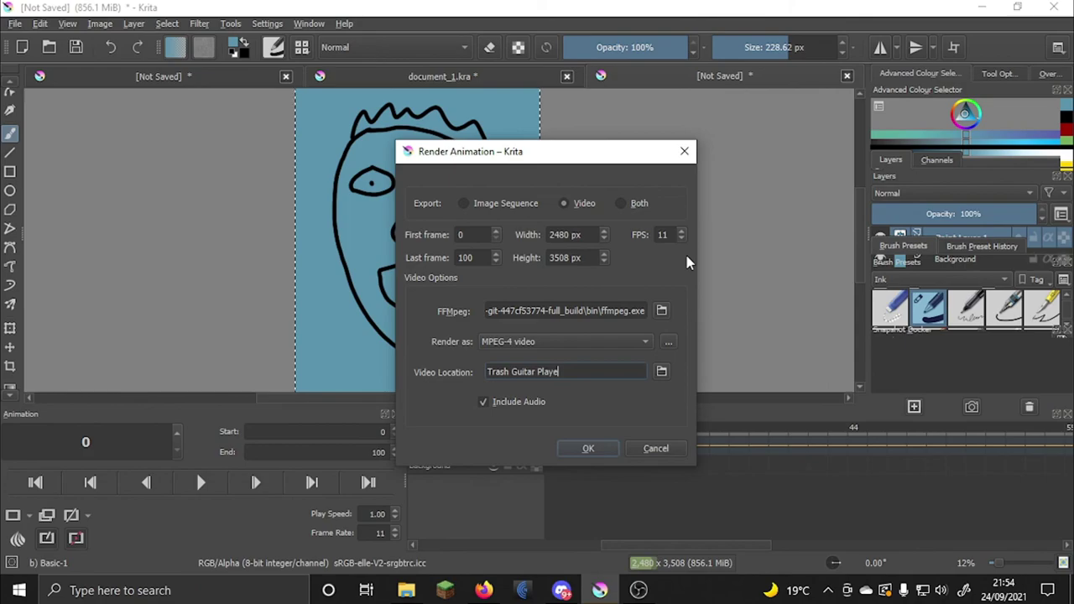
click(586, 452)
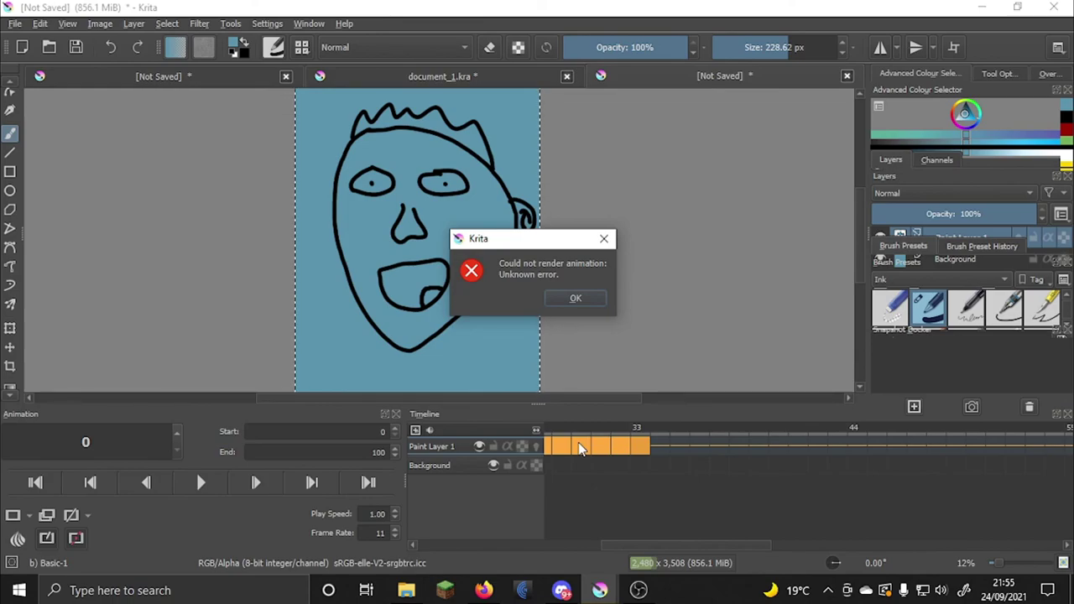
click(576, 298)
Render the animation as an MPEG-4 video named "Trash Guitar Player" into the animations folder on drive E
click(15, 24)
click(51, 199)
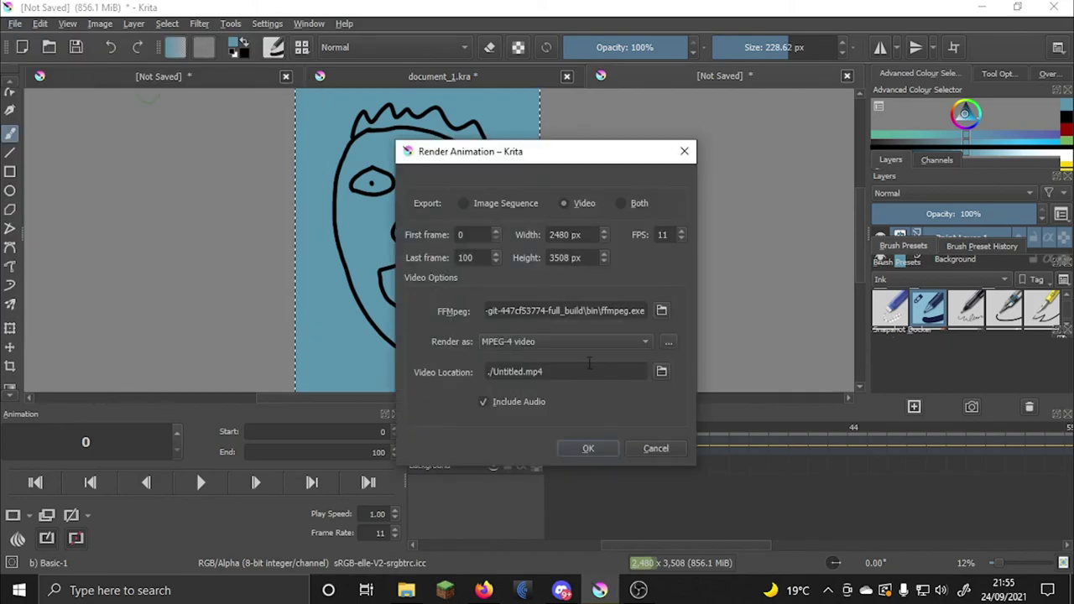
click(661, 370)
scroll(470, 336, down, 1)
click(479, 333)
click(467, 293)
text(Trash Guitar Player)
key(Return)
key(Return)
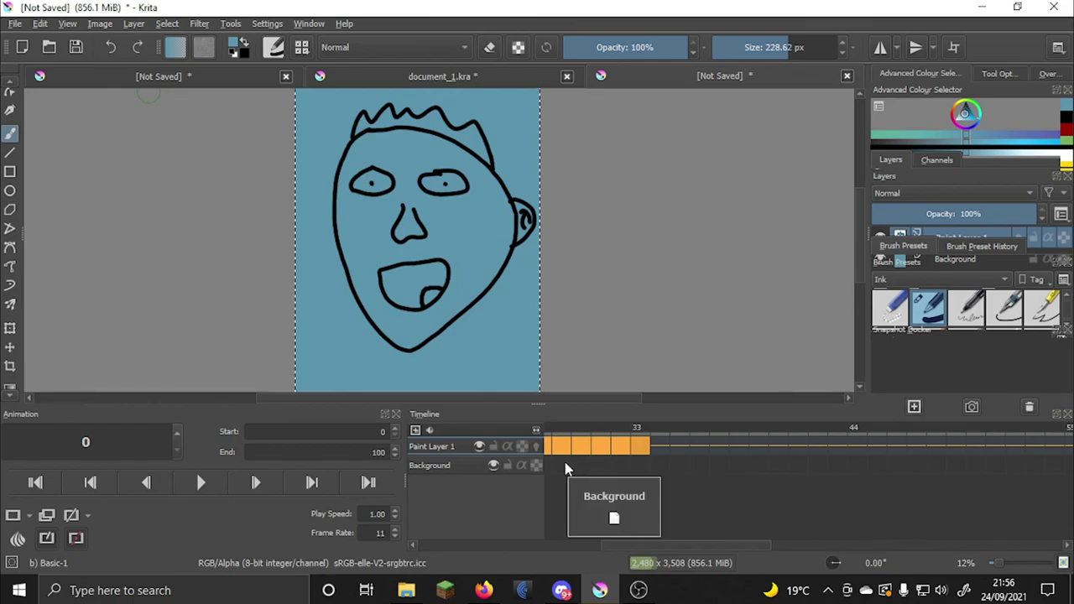
Switch to File Explorer, open Trash Guitar Player.mp4 from the animations folder to check the video, and close the player
click(409, 591)
click(74, 307)
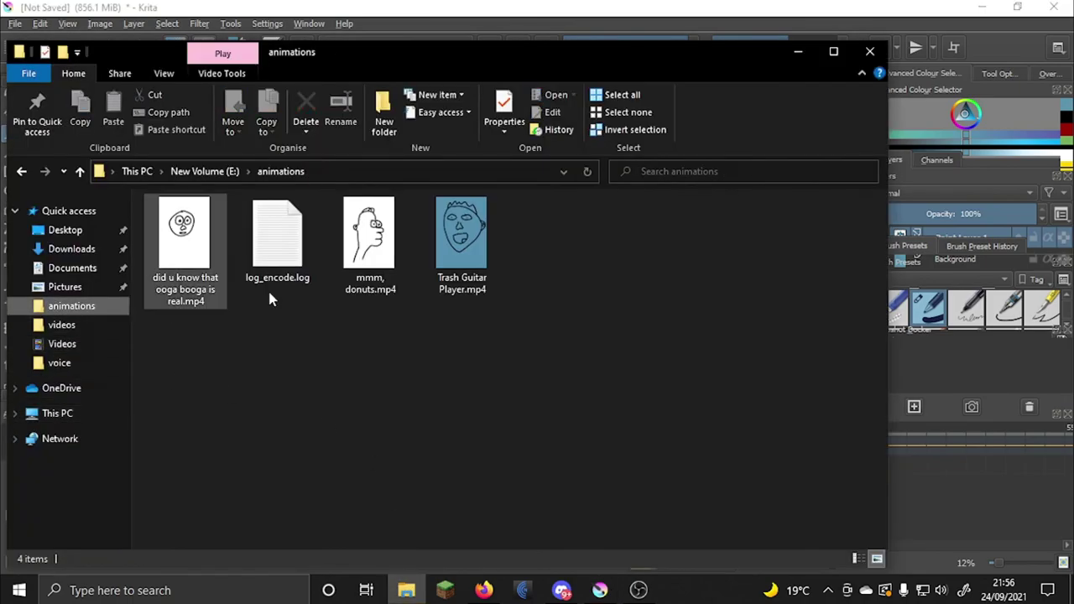
double_click(460, 243)
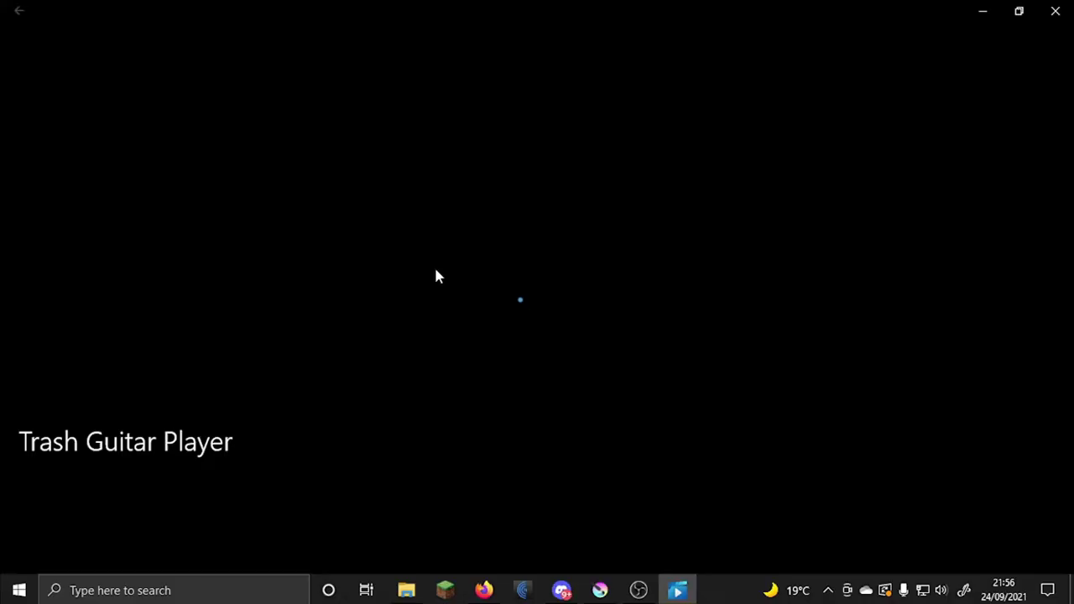
click(1058, 8)
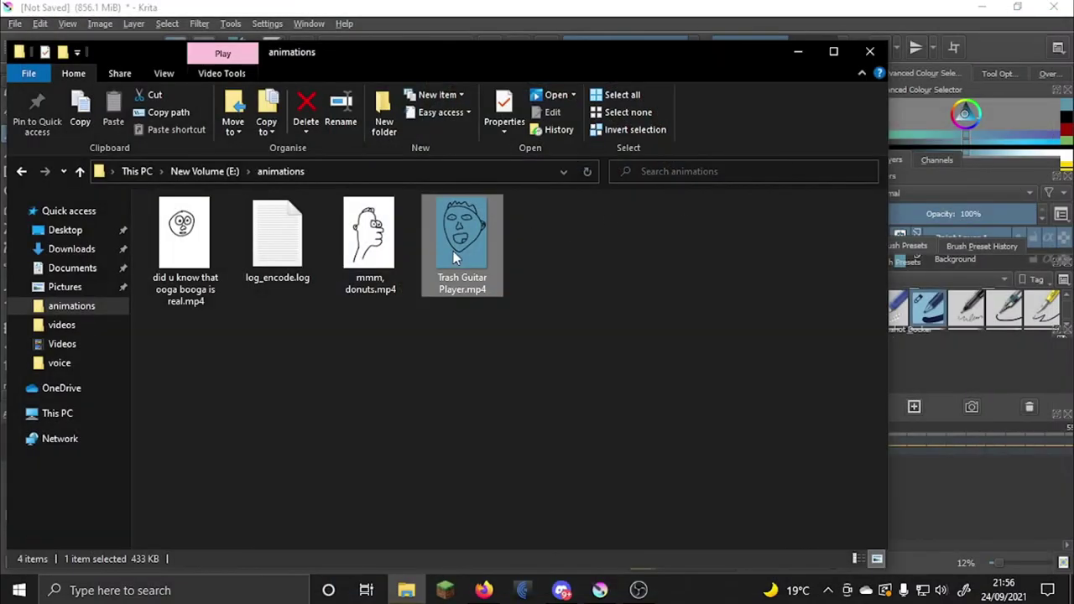